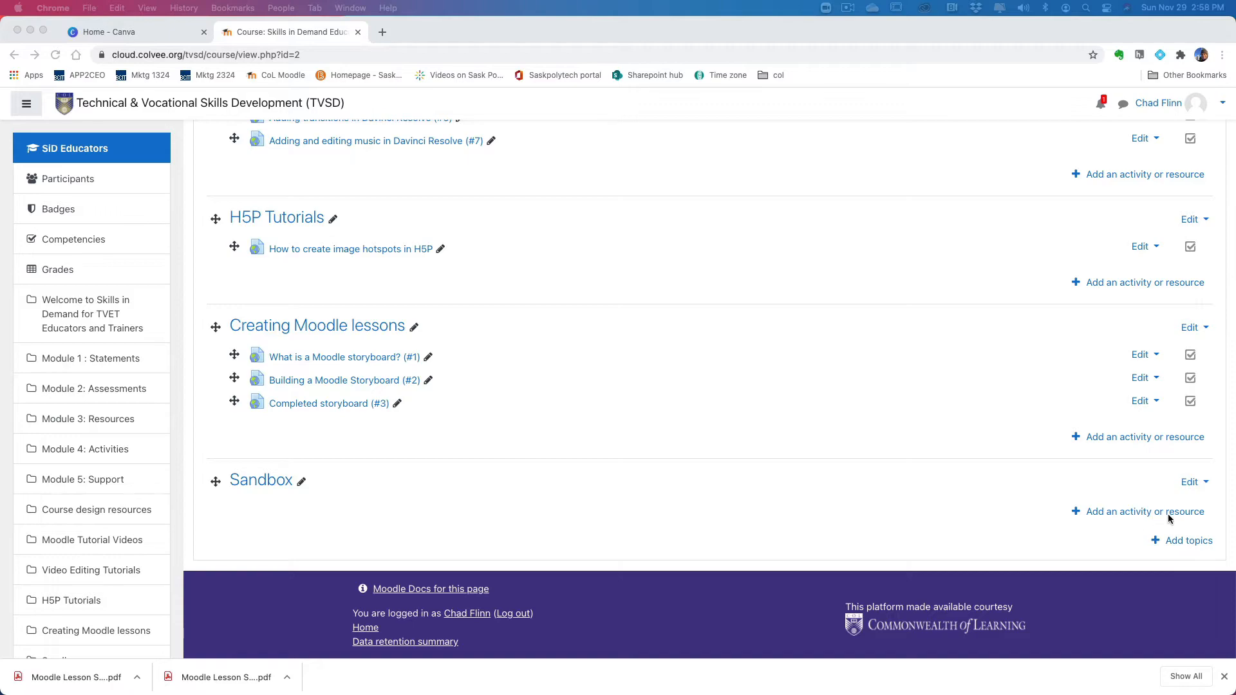
Step: Add a new Lesson activity to the Sandbox section of the Skills in Demand Educators course
scroll(1039, 447, "up", 20)
scroll(1047, 457, "up", 15)
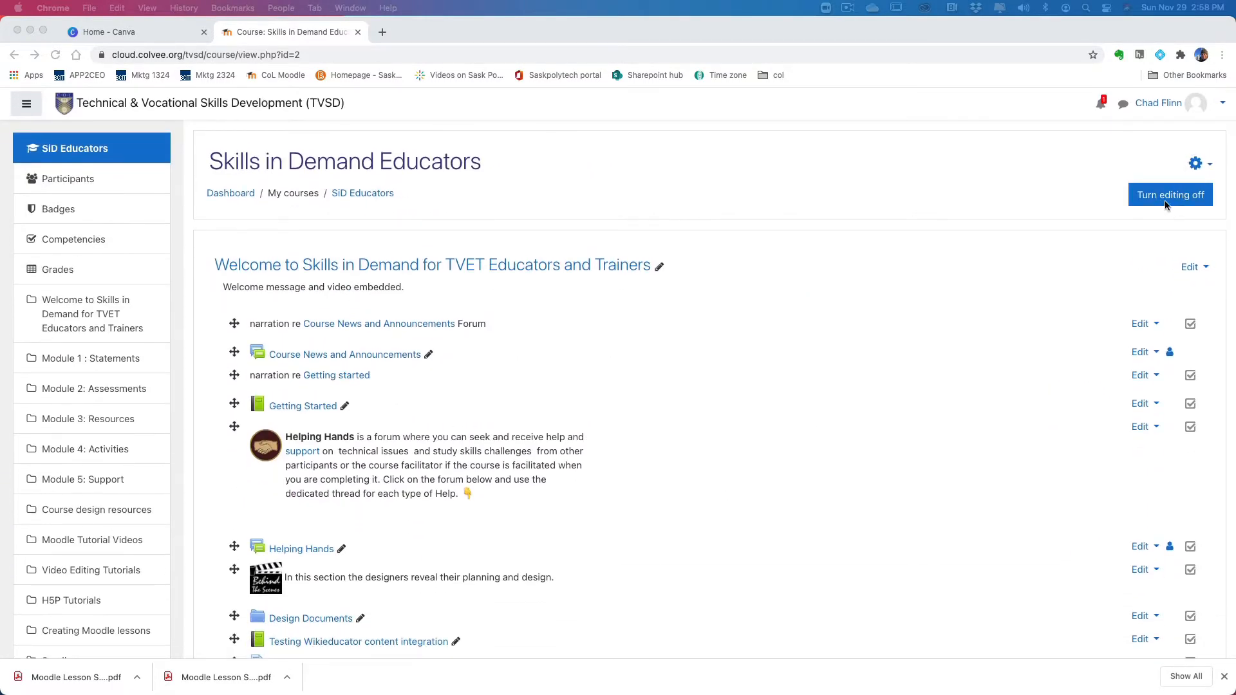
scroll(1059, 380, "down", 20)
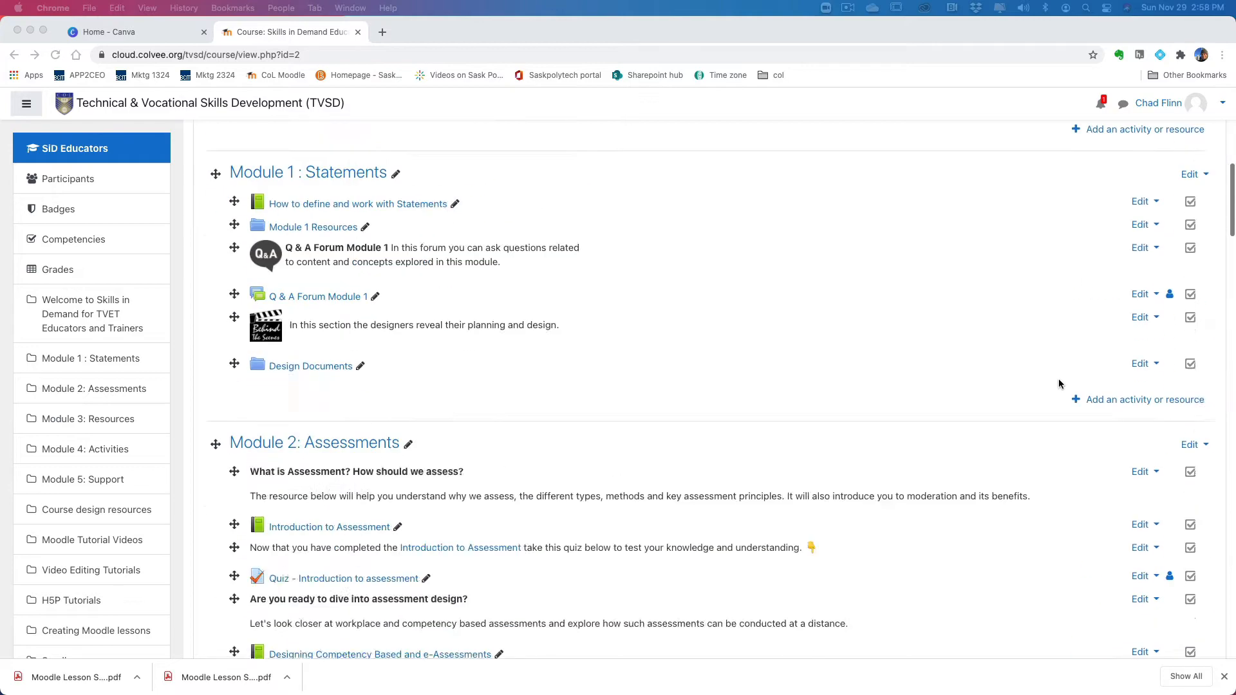
scroll(1059, 378, "down", 7)
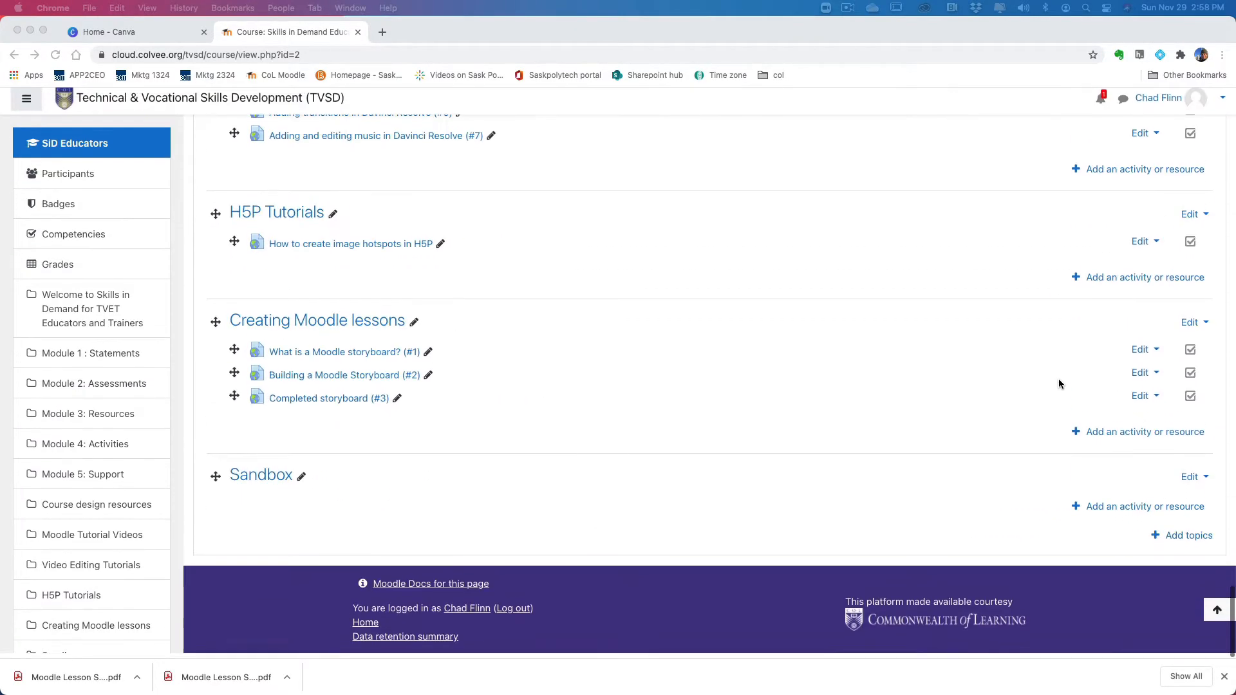
left_click(1119, 510)
left_click(1119, 511)
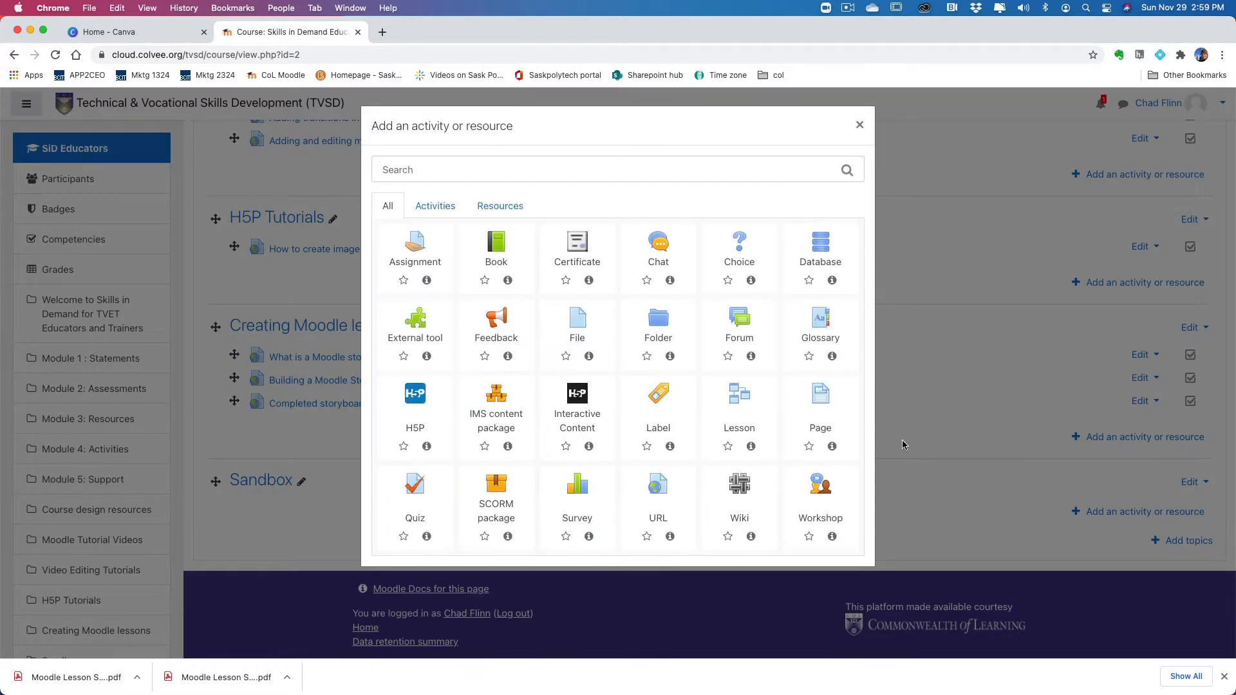
left_click(740, 398)
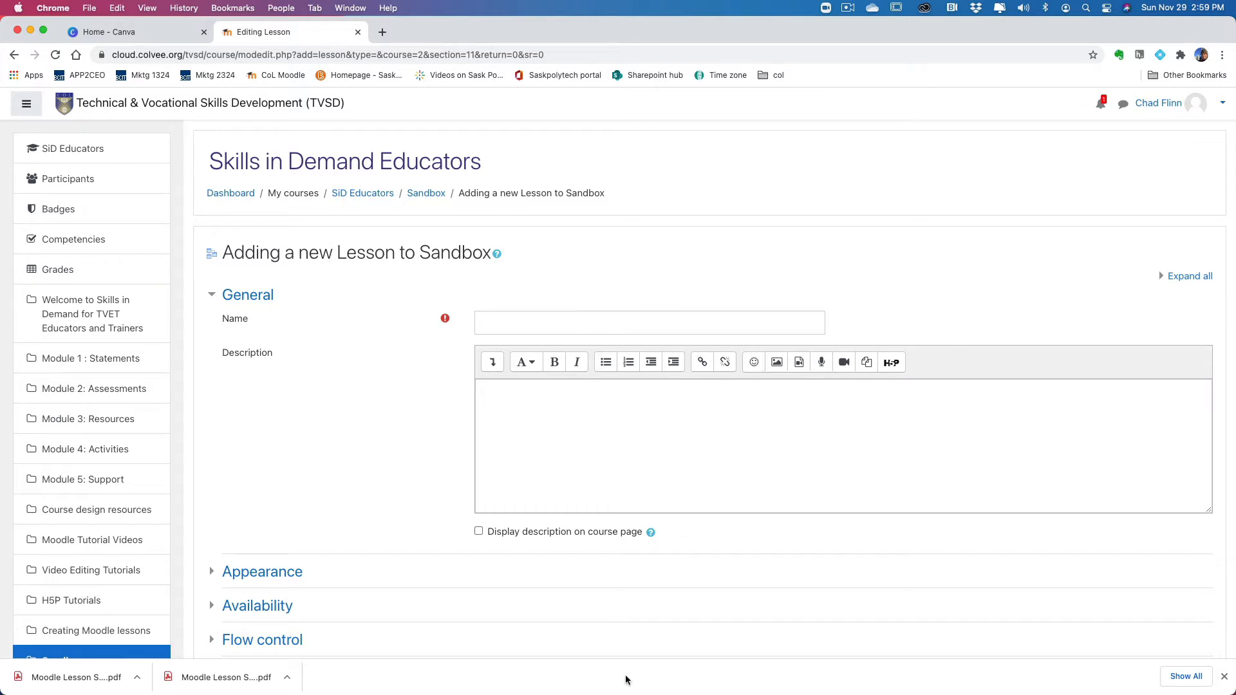
Step: Switch to the storyboard PDF in Preview, copy the subtopic title "OER and Creative commons", and paste it as the new lesson's name
mouse_move(726, 680)
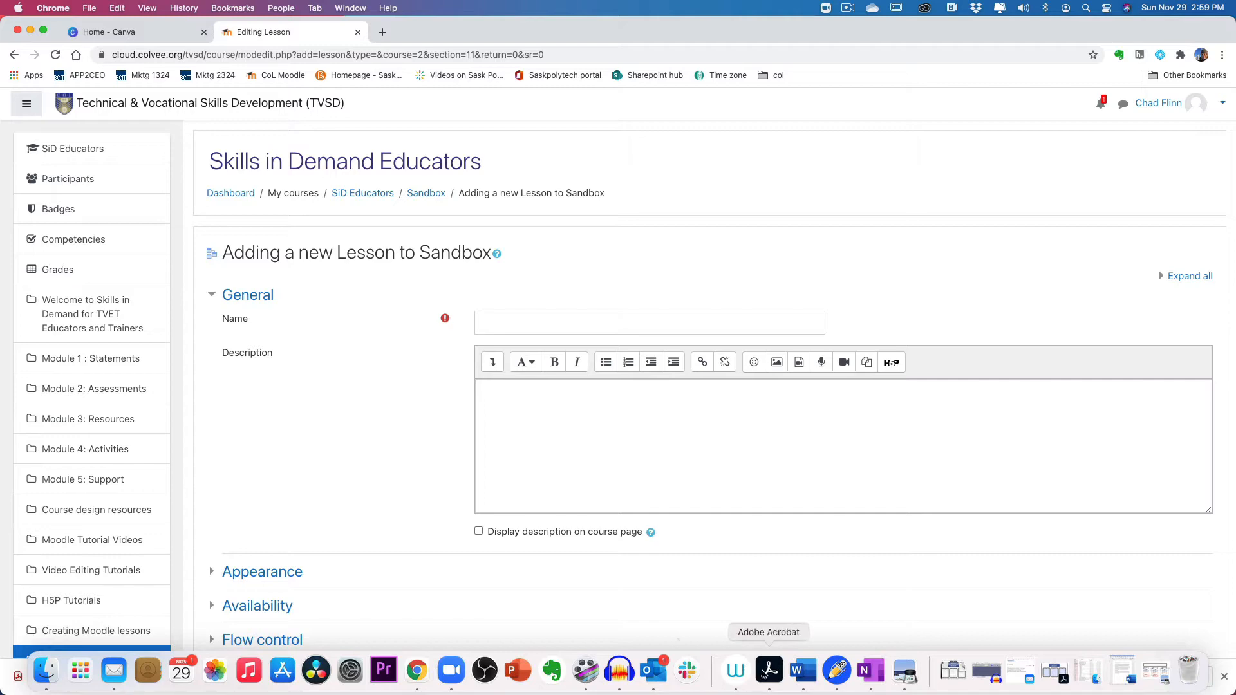
left_click(900, 672)
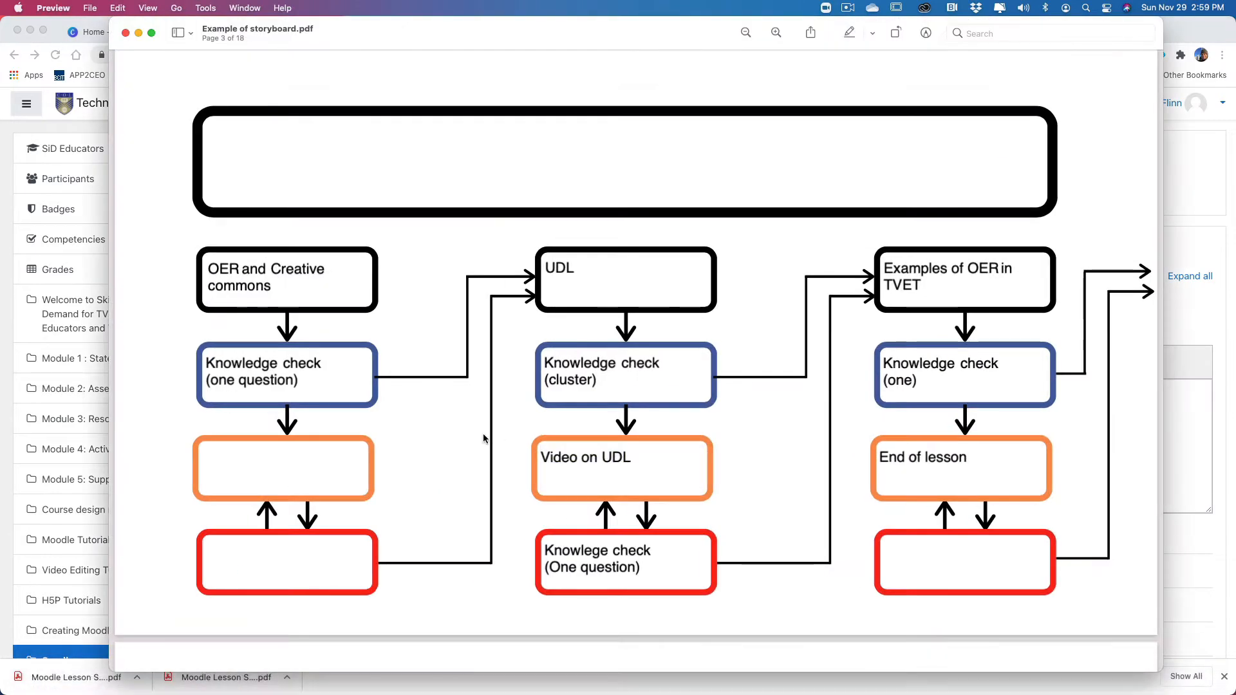
scroll(499, 428, "up", 3)
scroll(500, 426, "down", 15)
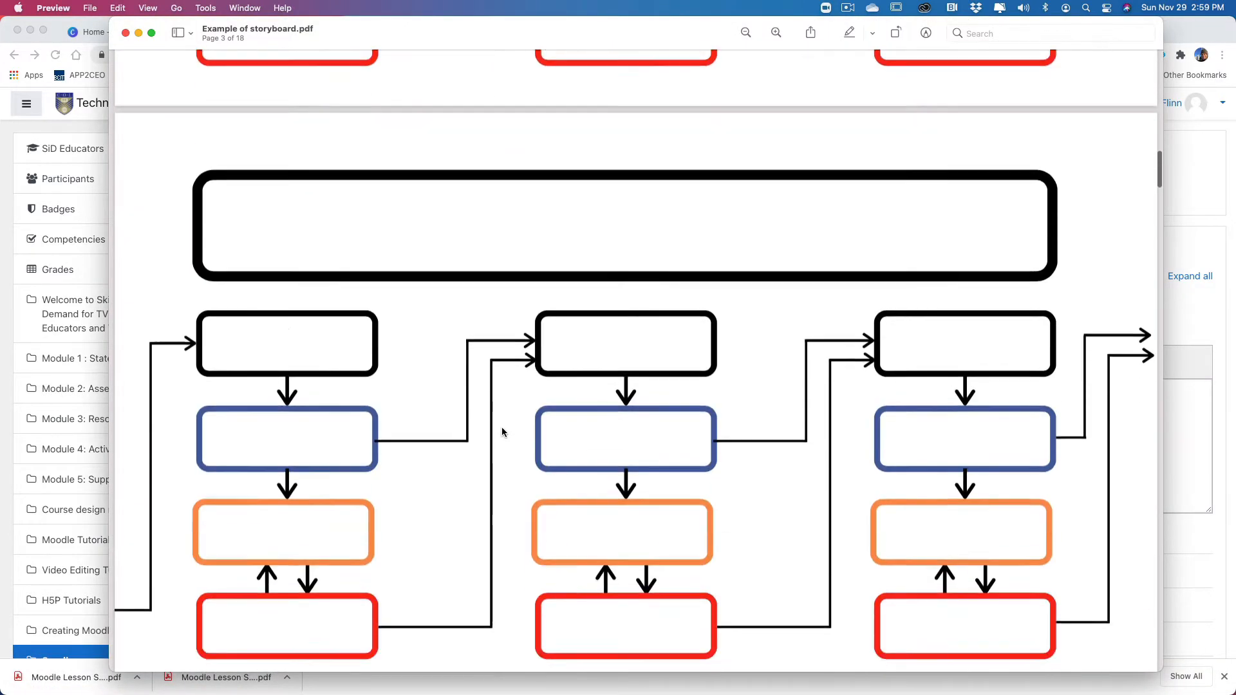
scroll(502, 432, "up", 10)
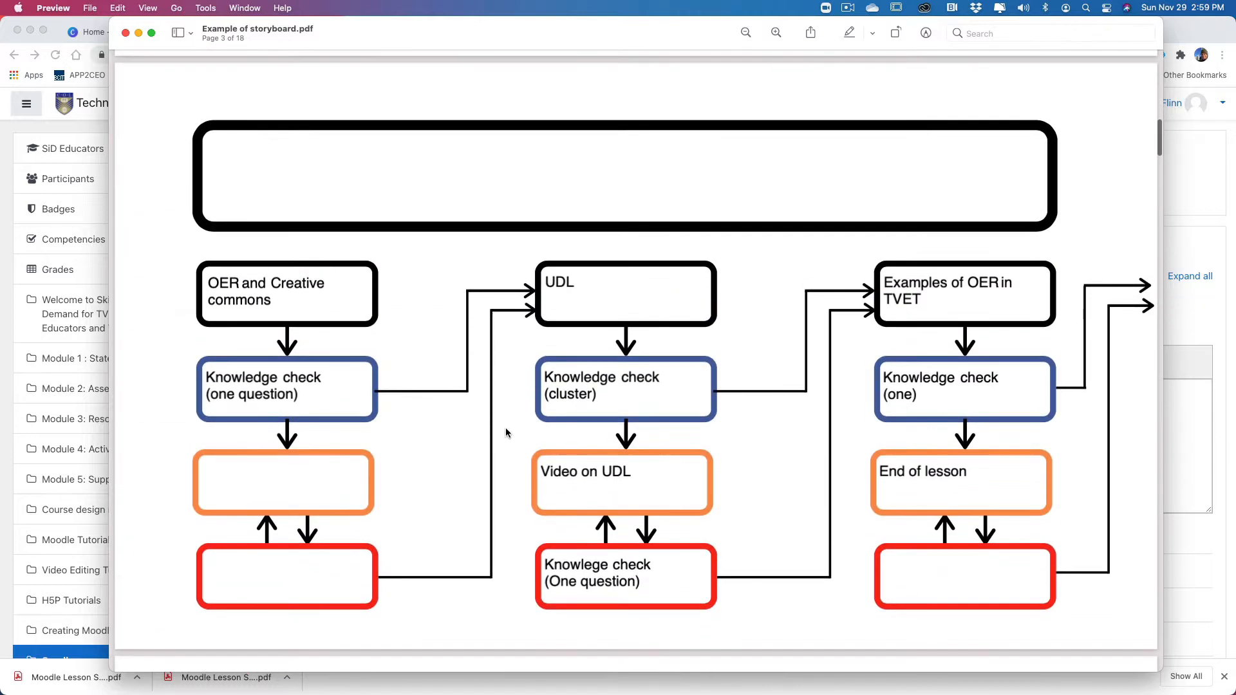
triple_click(327, 308)
left_click_drag(273, 302, 191, 279)
key("super+c")
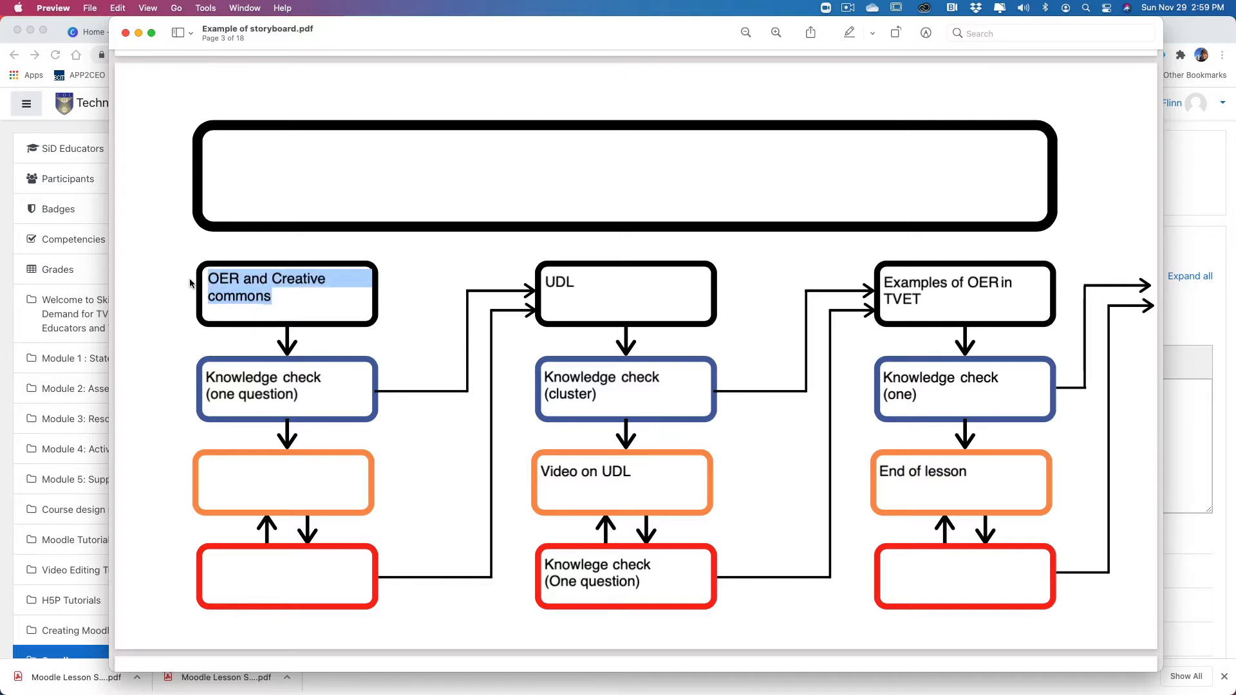
left_click(88, 278)
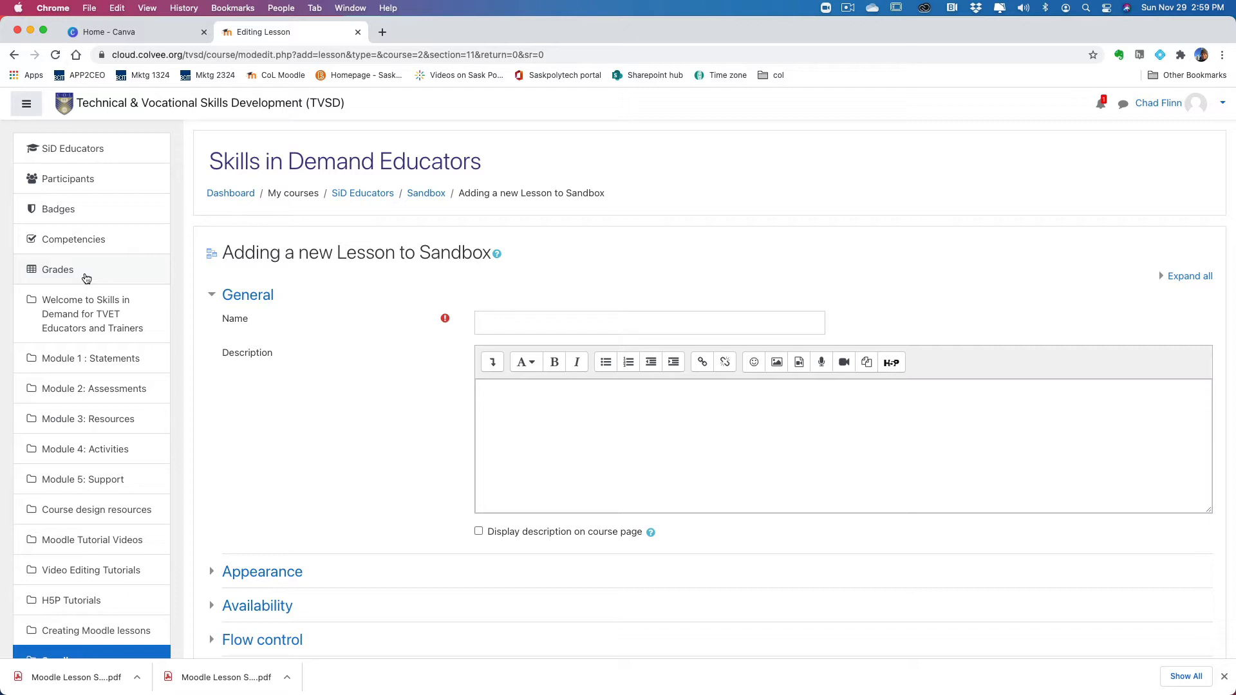
left_click(517, 329)
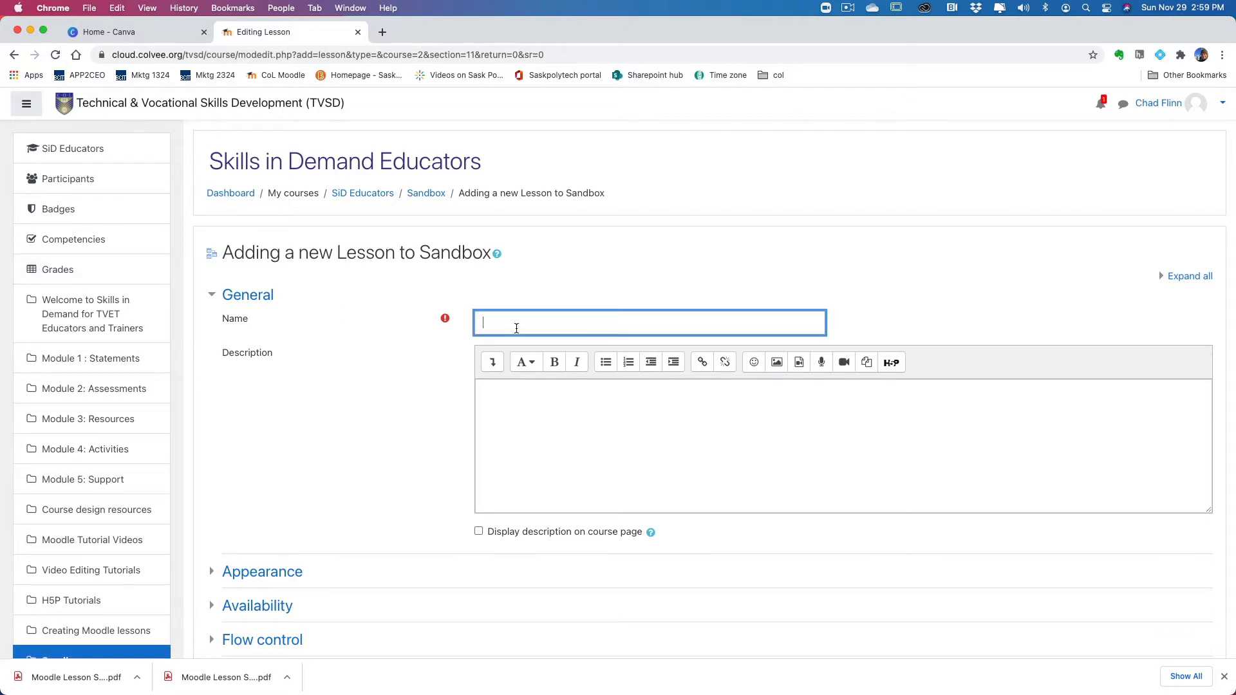
key("super+v")
scroll(400, 420, "down", 4)
scroll(515, 406, "up", 4)
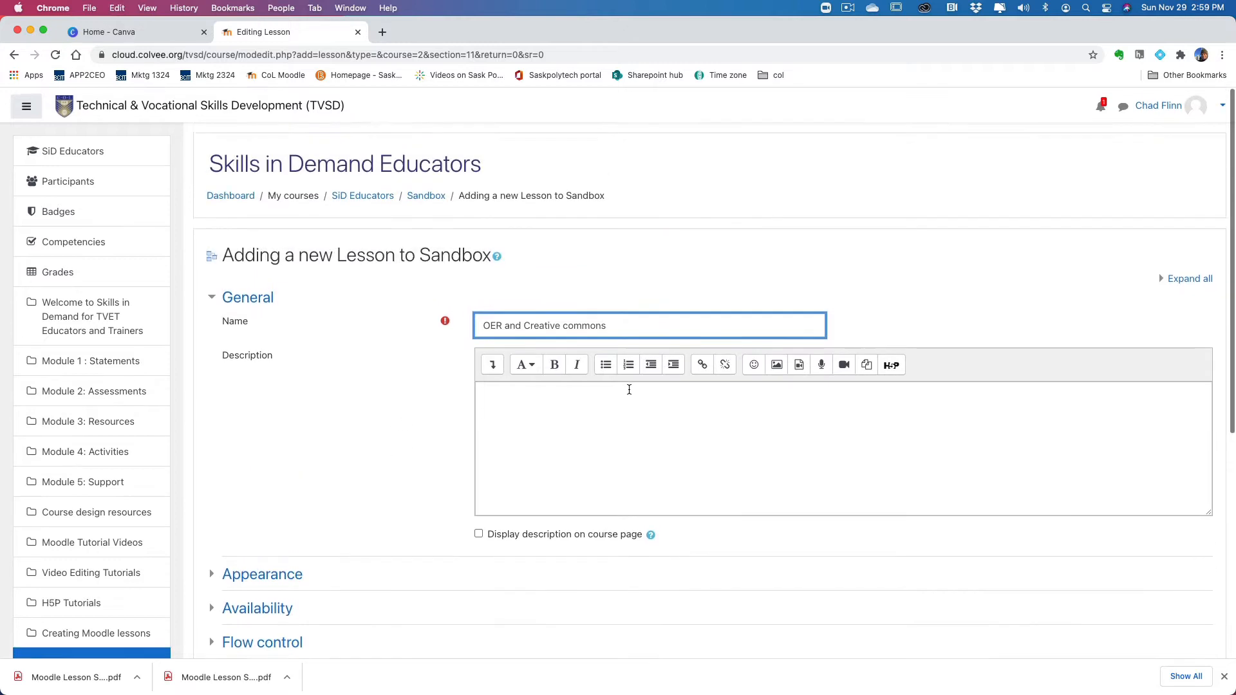
Step: Change the lesson name to "OER and TVET", save the lesson and return to the course
left_click_drag(623, 326, 507, 325)
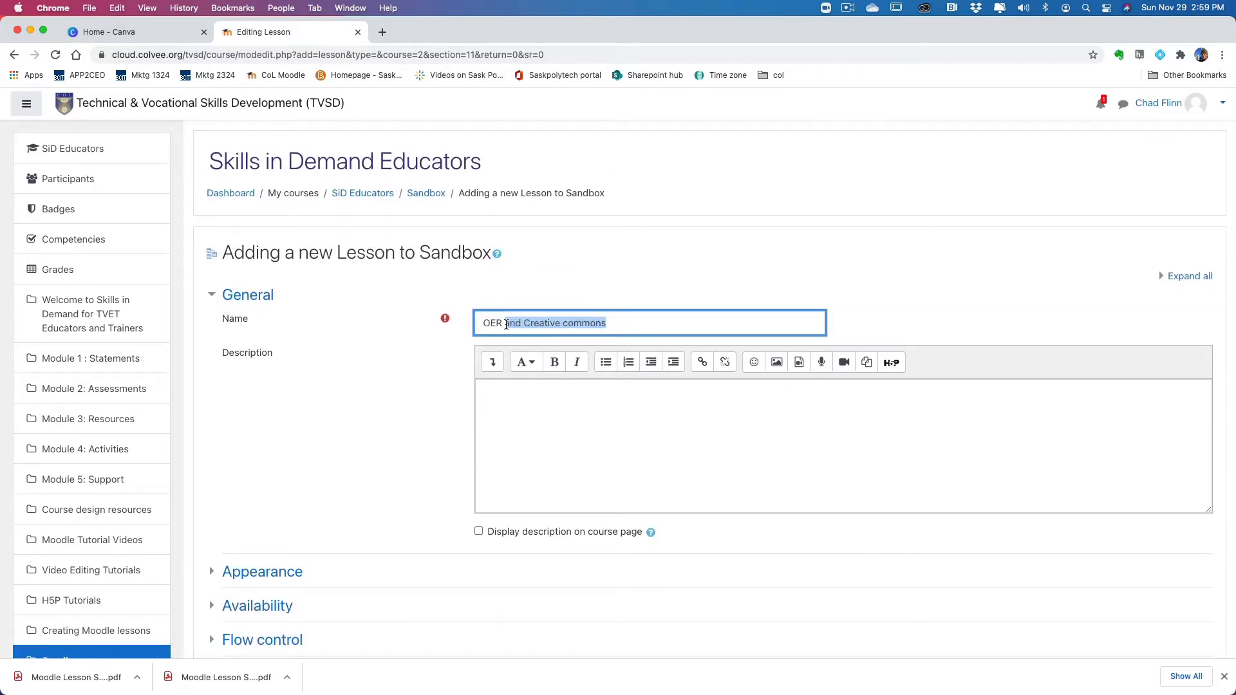
type("and TVET")
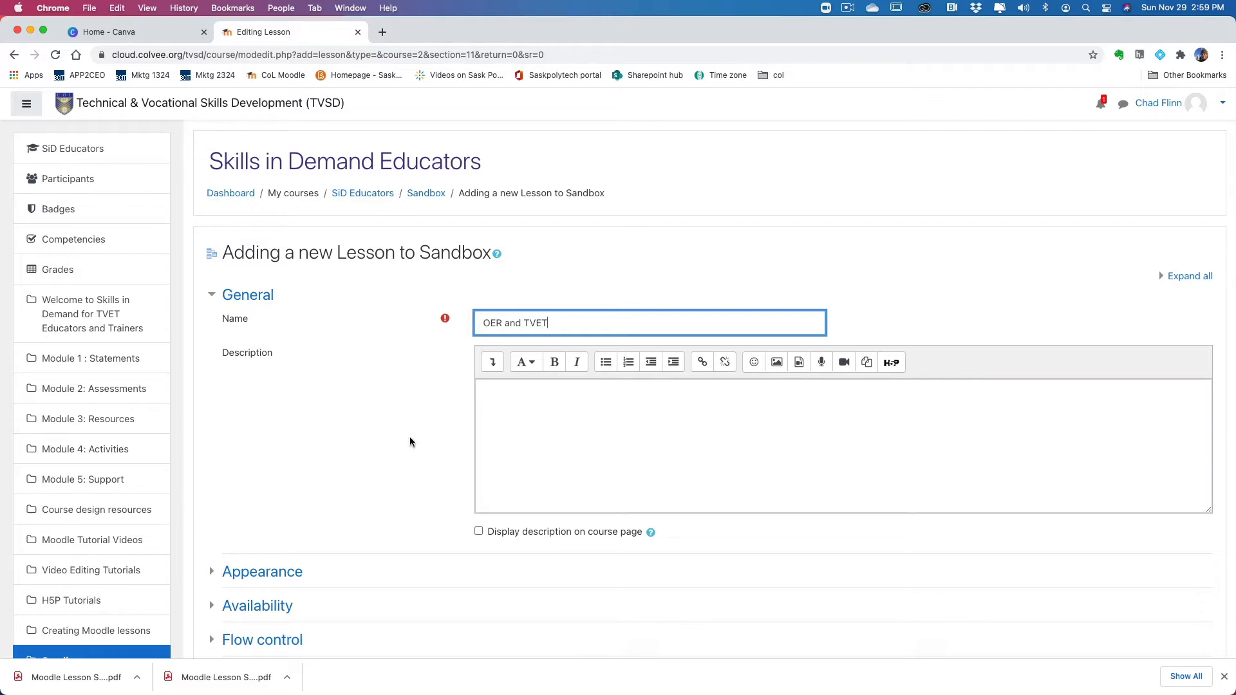
left_click(408, 437)
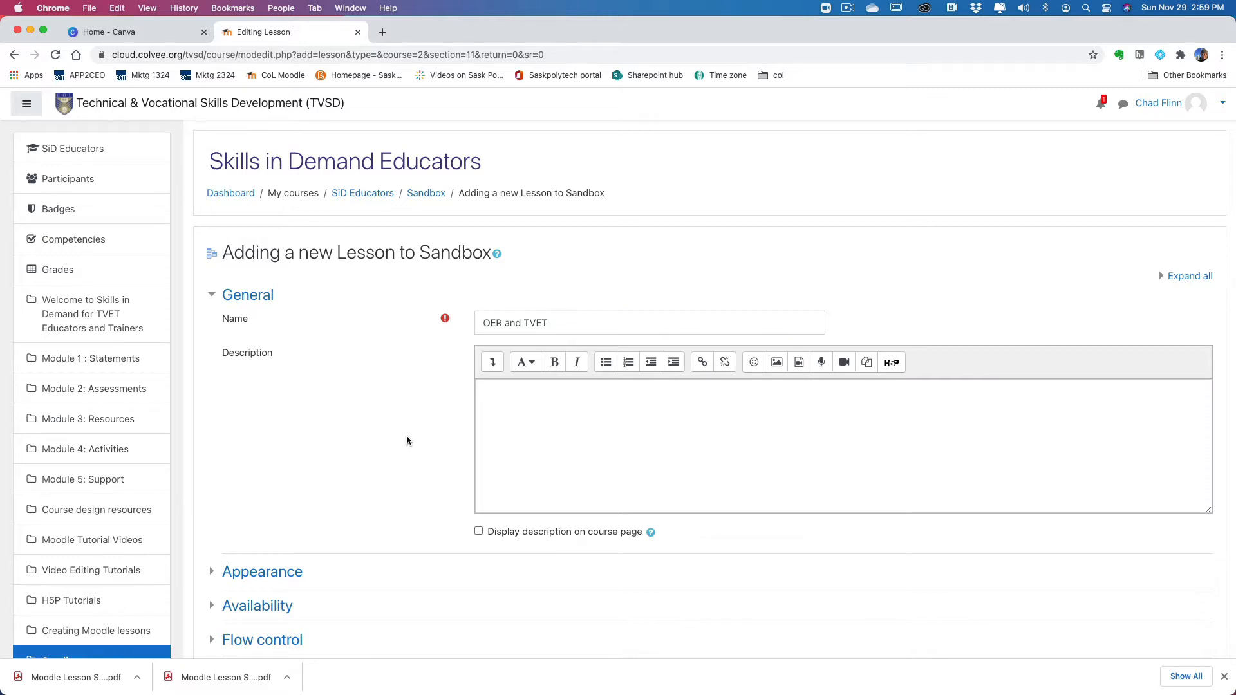
scroll(451, 444, "down", 10)
left_click(579, 515)
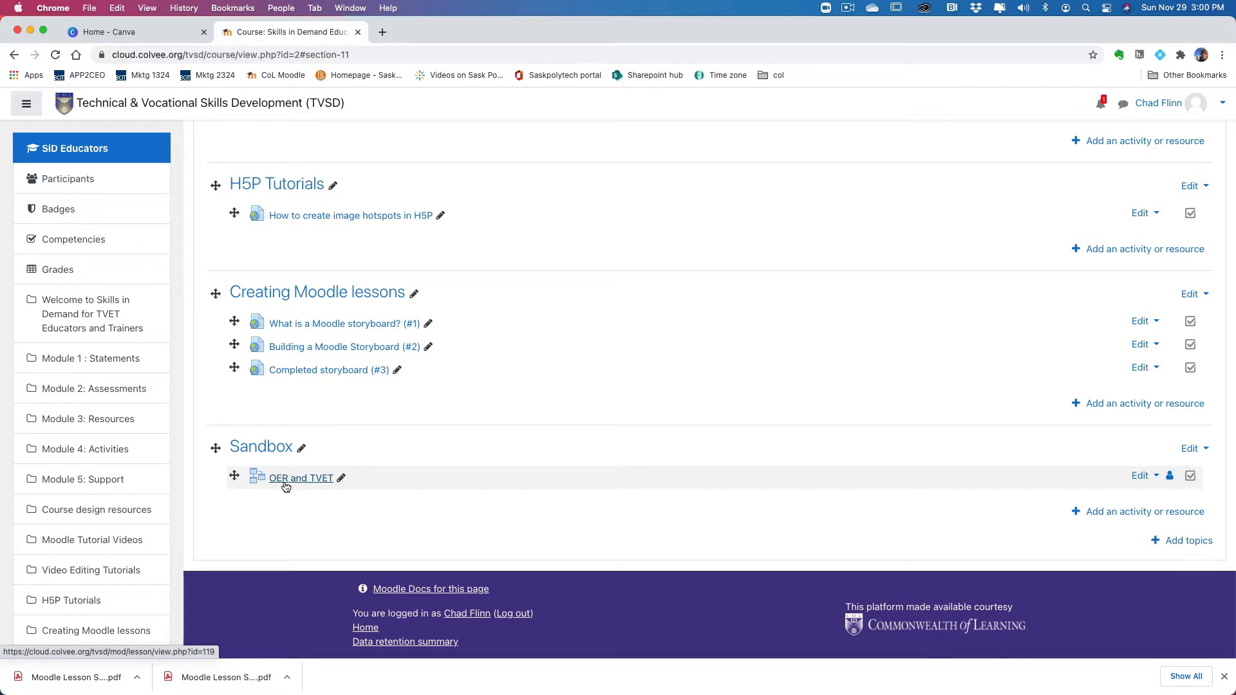
Step: Open the "OER and TVET" lesson and start a new content page as its first page
left_click(293, 484)
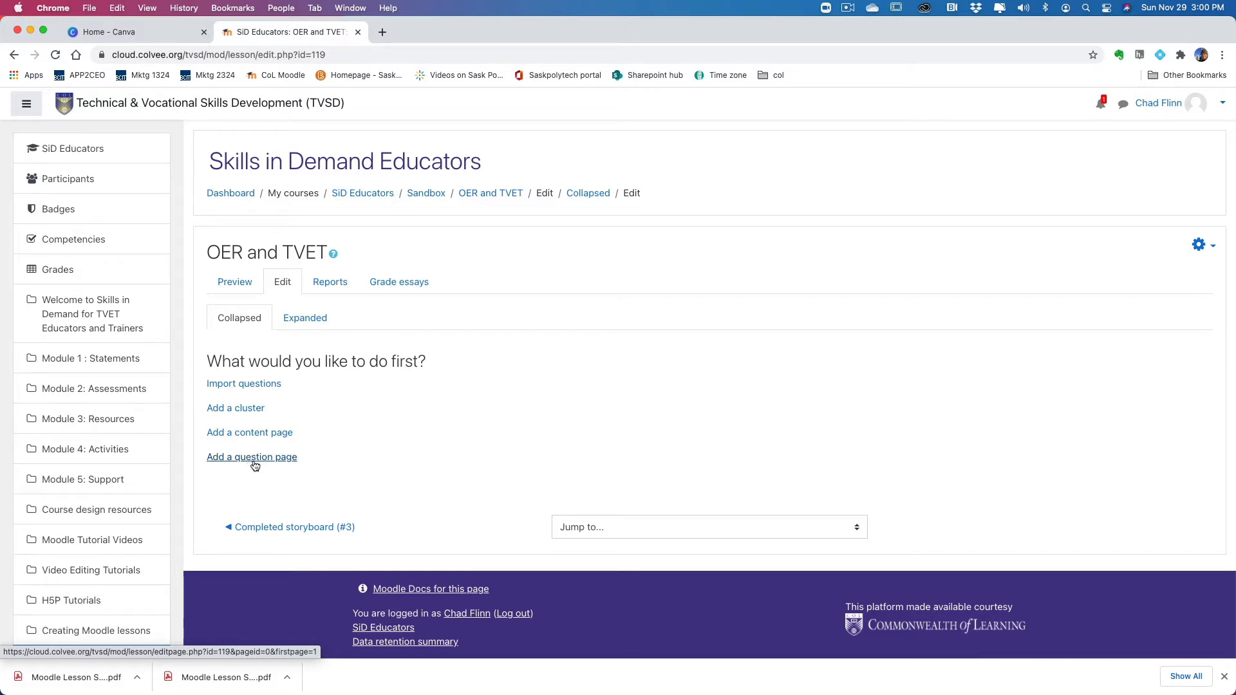
left_click(277, 437)
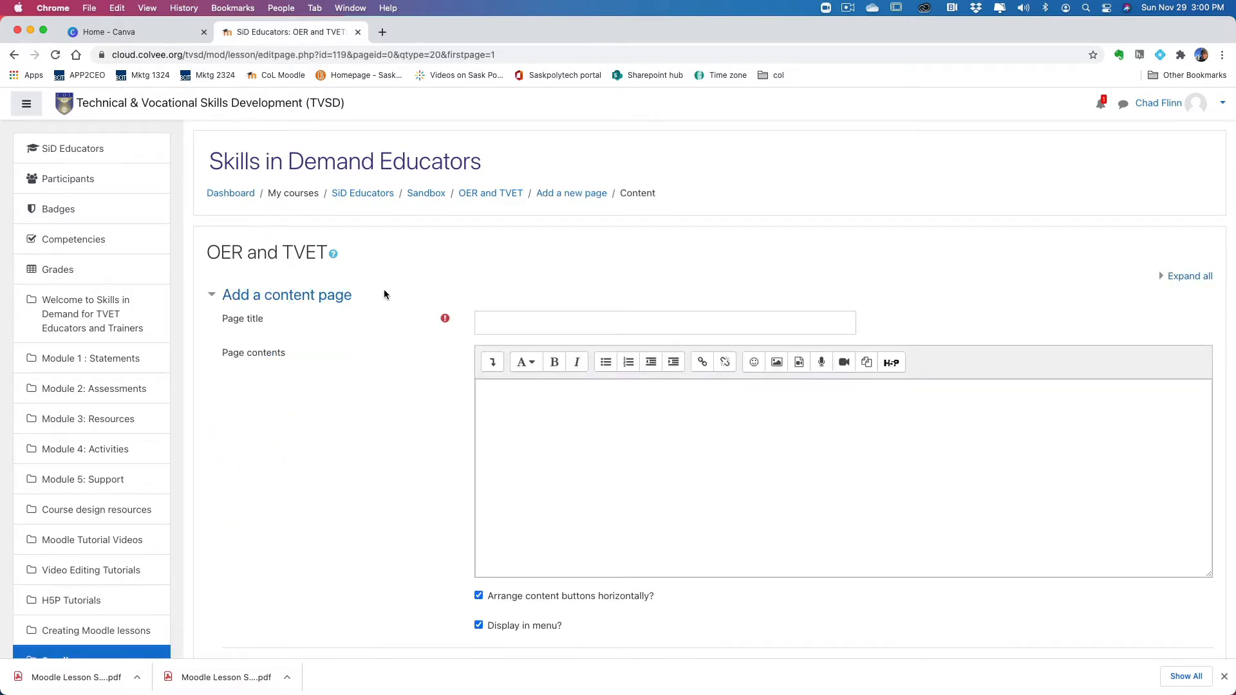
scroll(611, 371, "down", 5)
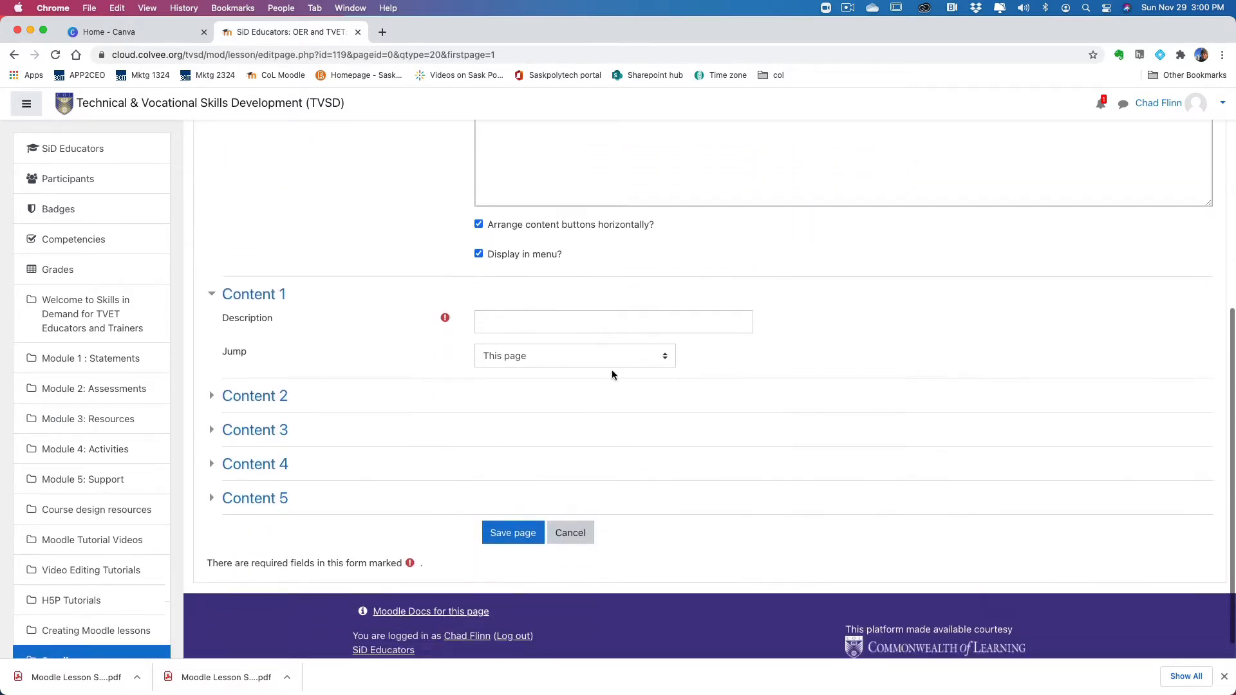
scroll(613, 372, "up", 4)
scroll(613, 372, "up", 1)
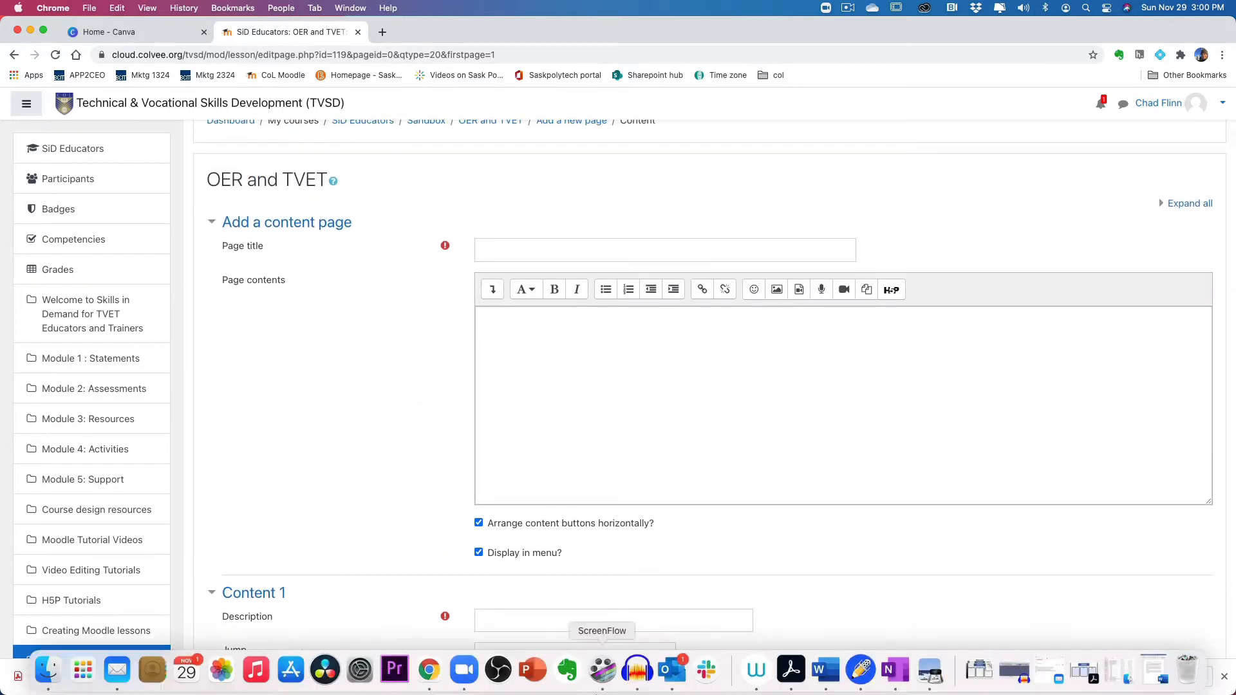
Step: Copy "OER and Creative commons" from the storyboard PDF in Preview into the content page's title, and place the cursor in the page contents
left_click(931, 672)
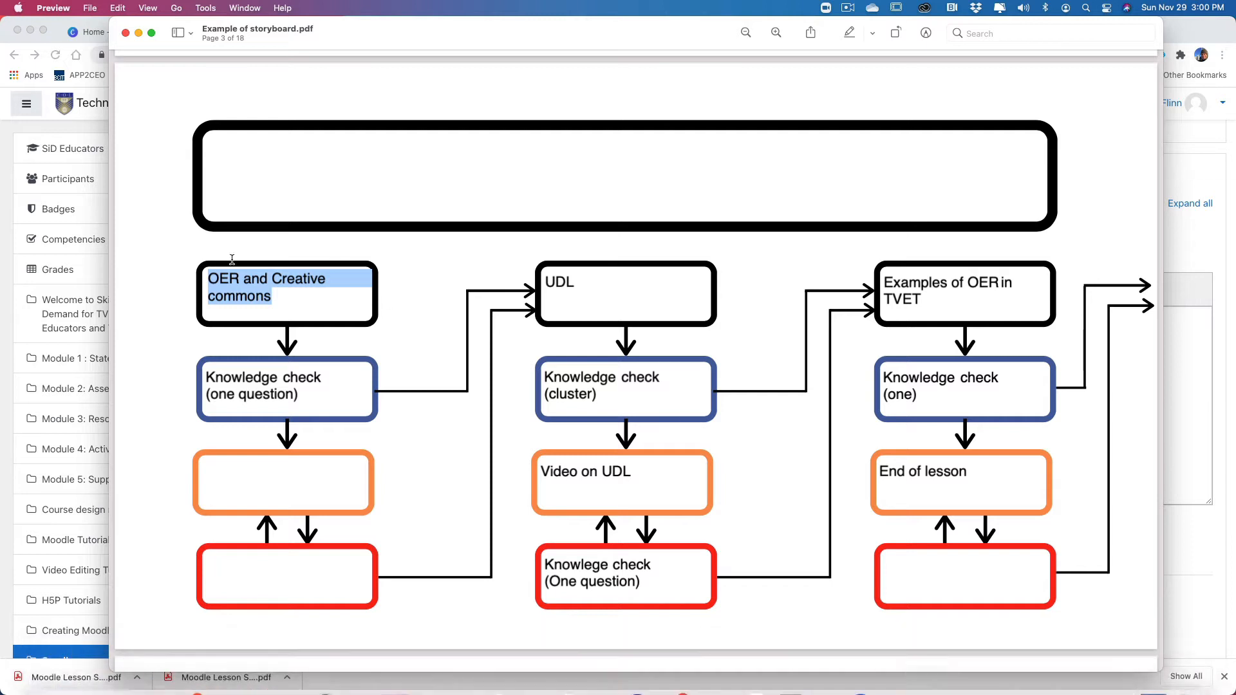
left_click(273, 296)
left_click_drag(273, 296, 205, 283)
key("super+c")
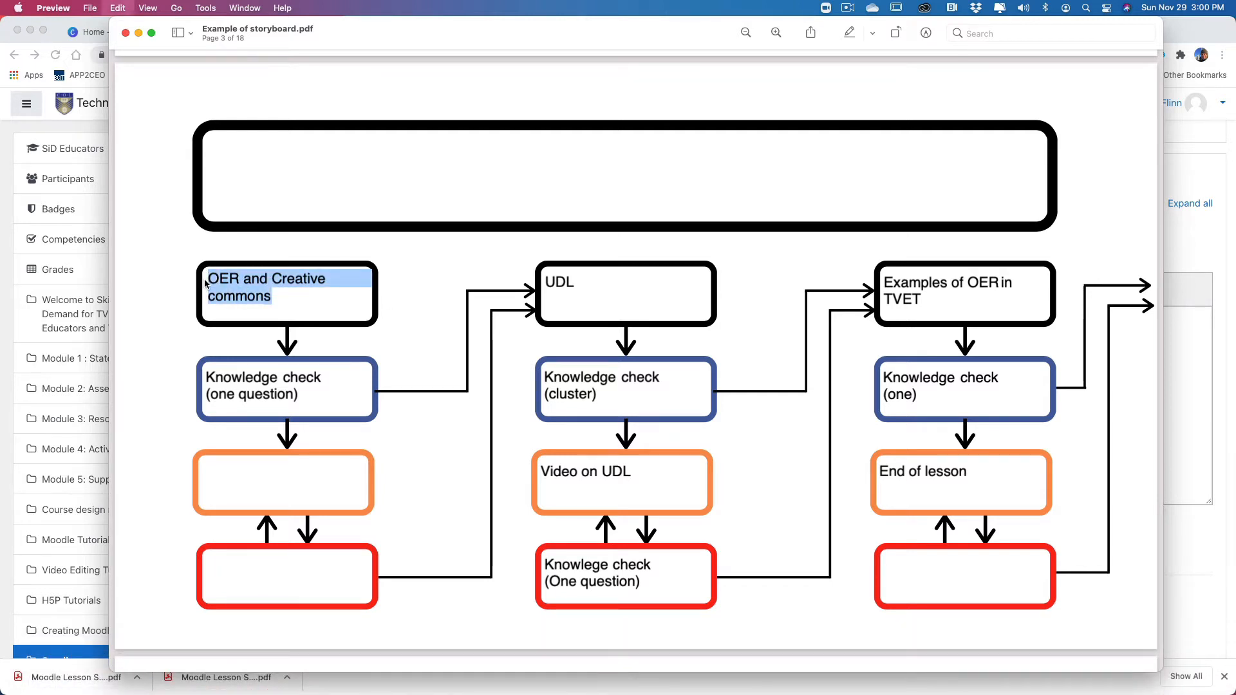
left_click(98, 266)
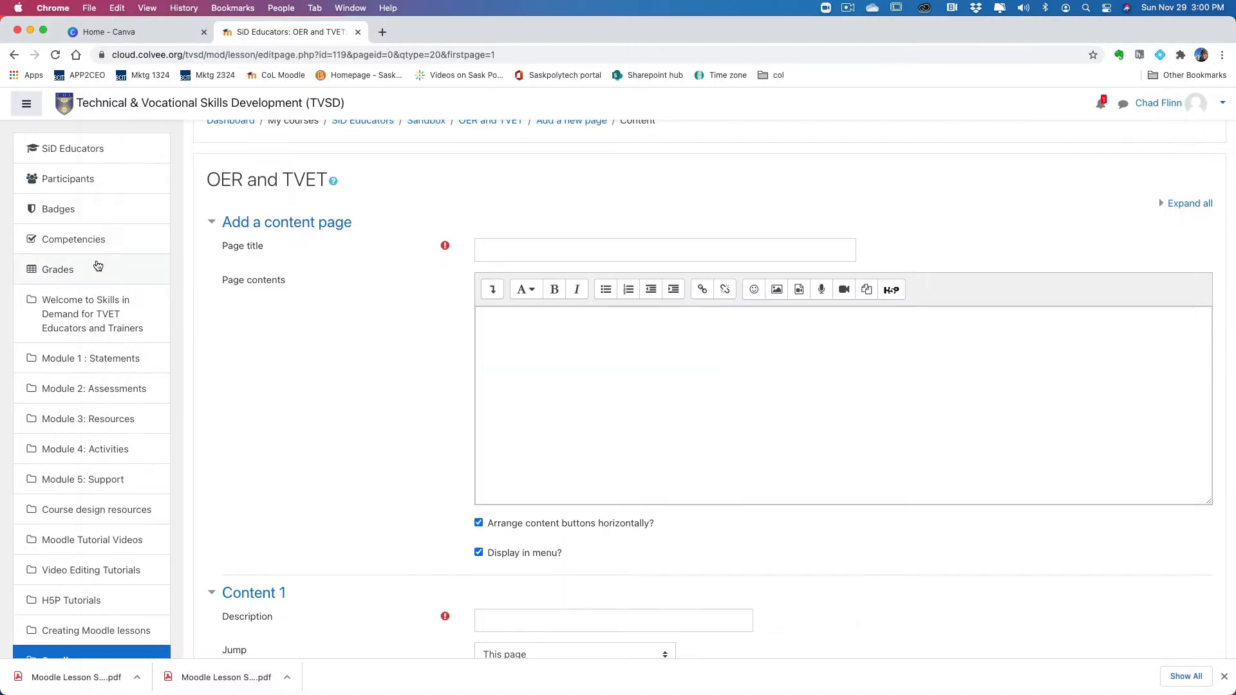
left_click(508, 247)
key("super+v")
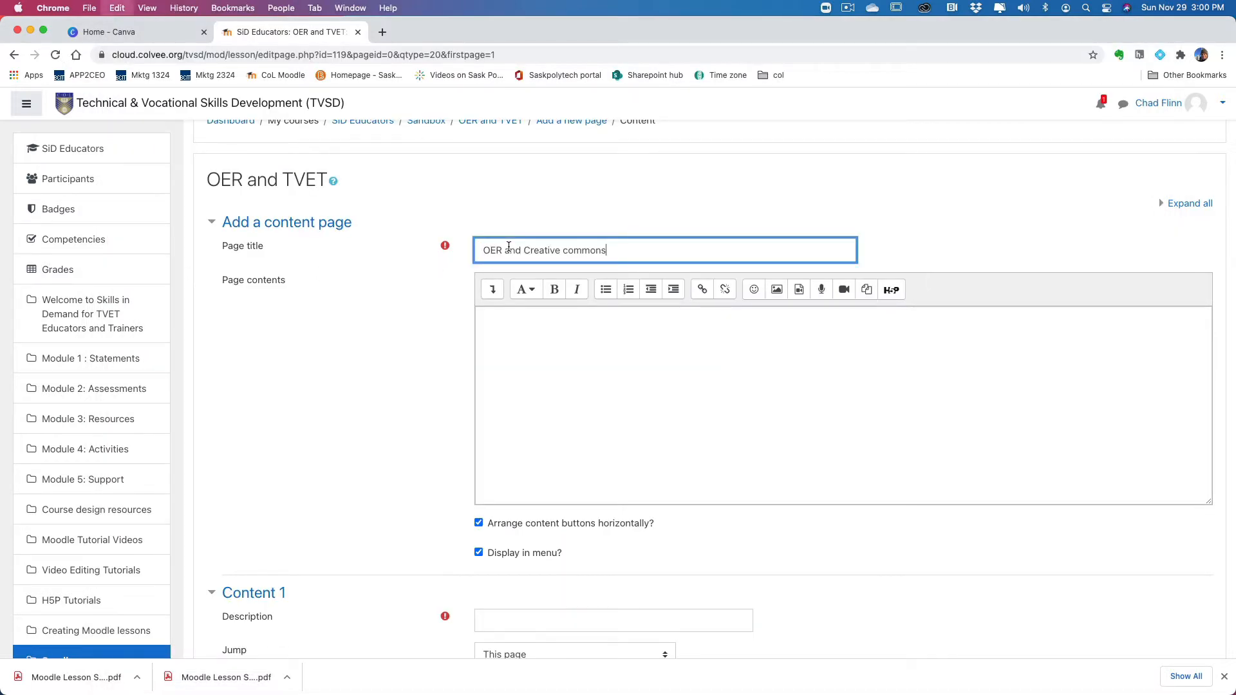
left_click(571, 331)
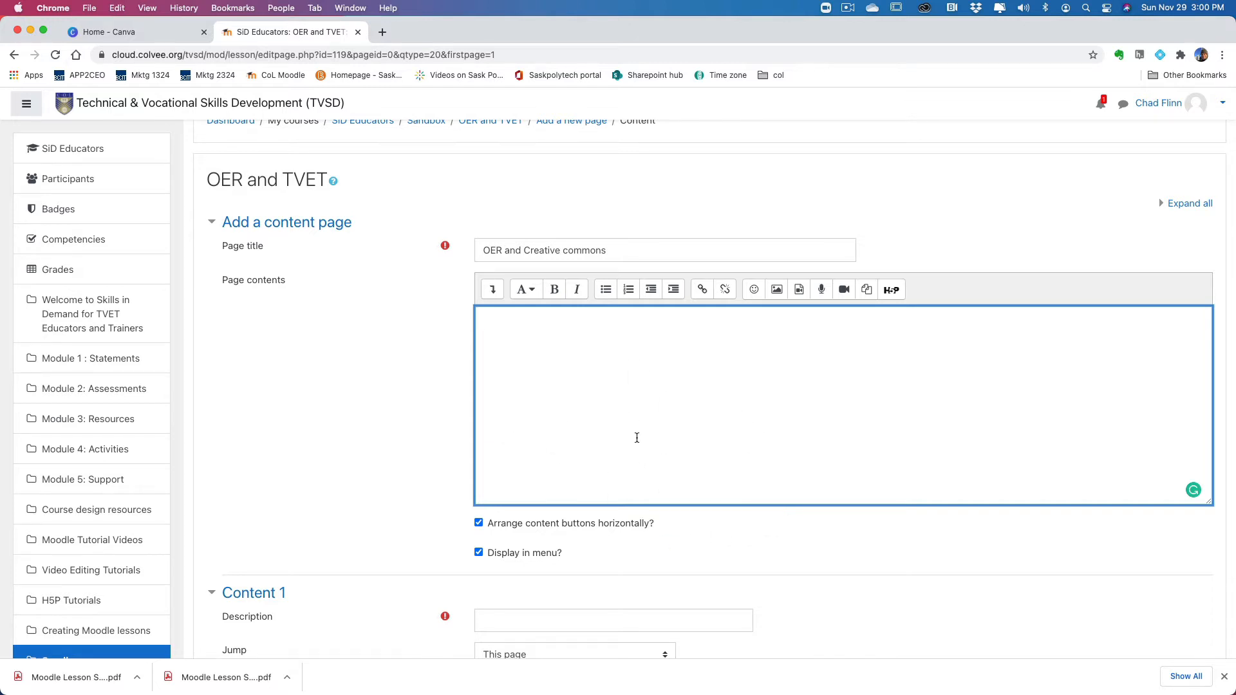
scroll(636, 436, "down", 4)
scroll(643, 433, "up", 5)
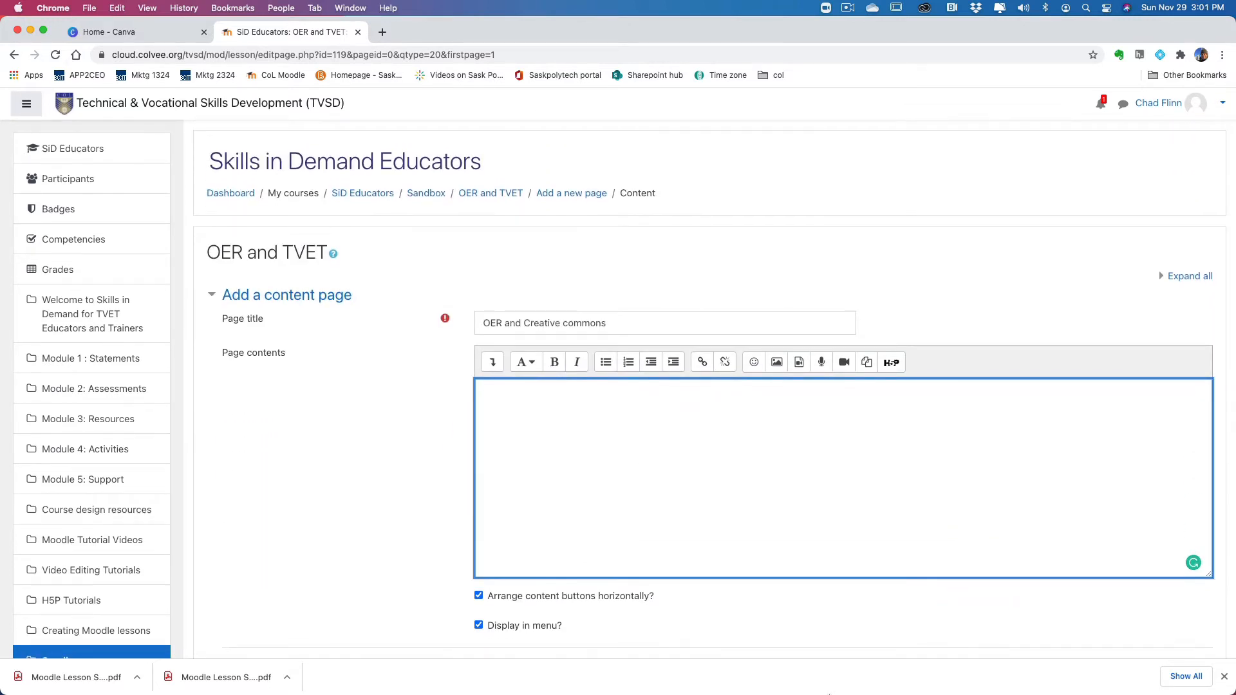
Step: Review the text, video and image resources planned for Subtopic #1 in the storyboard PDF in Preview
mouse_move(828, 694)
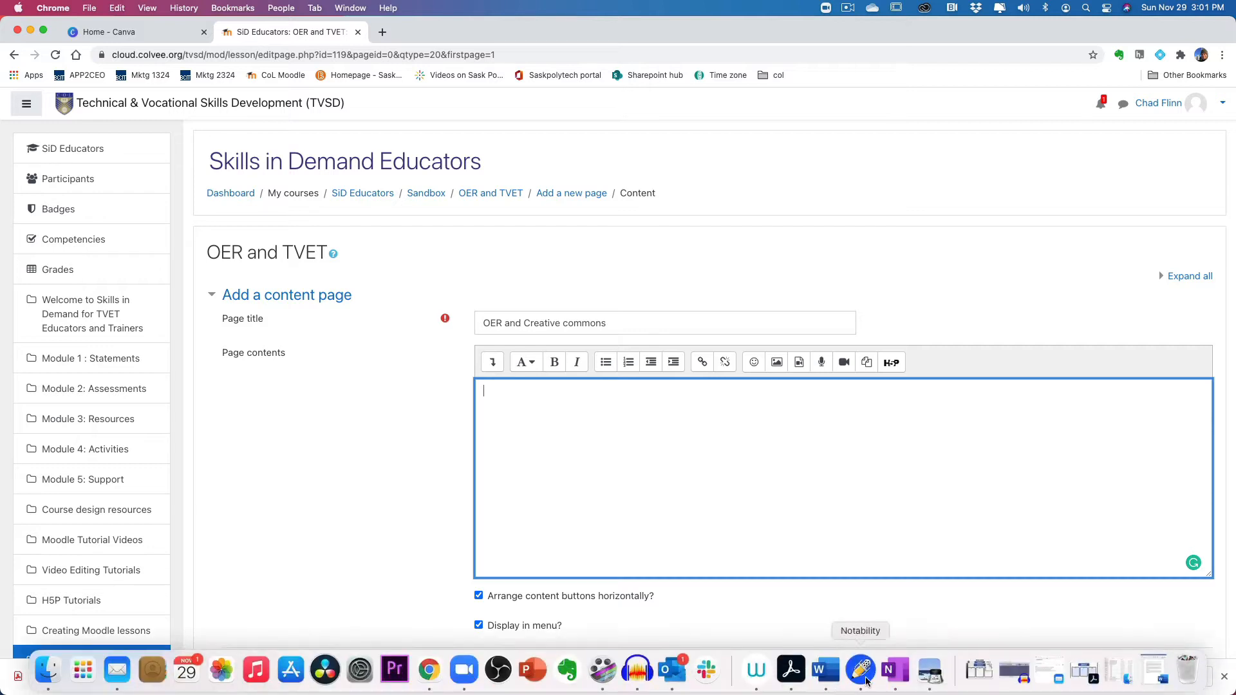
left_click(934, 678)
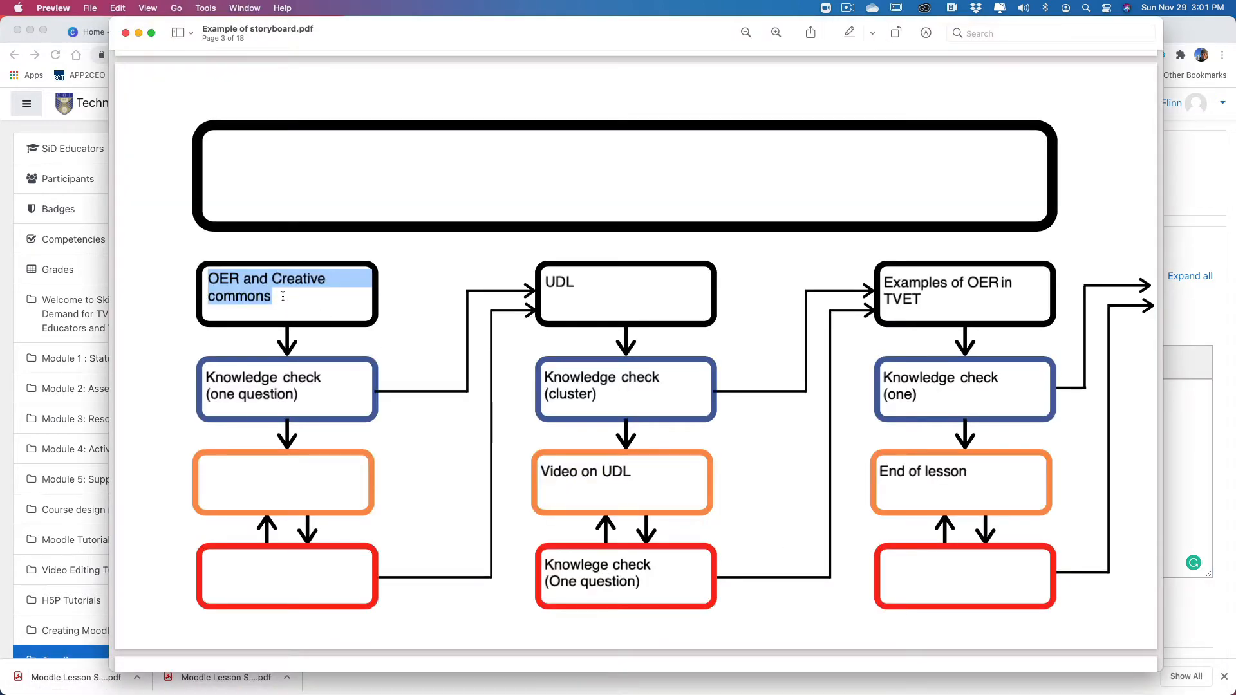
scroll(350, 364, "down", 15)
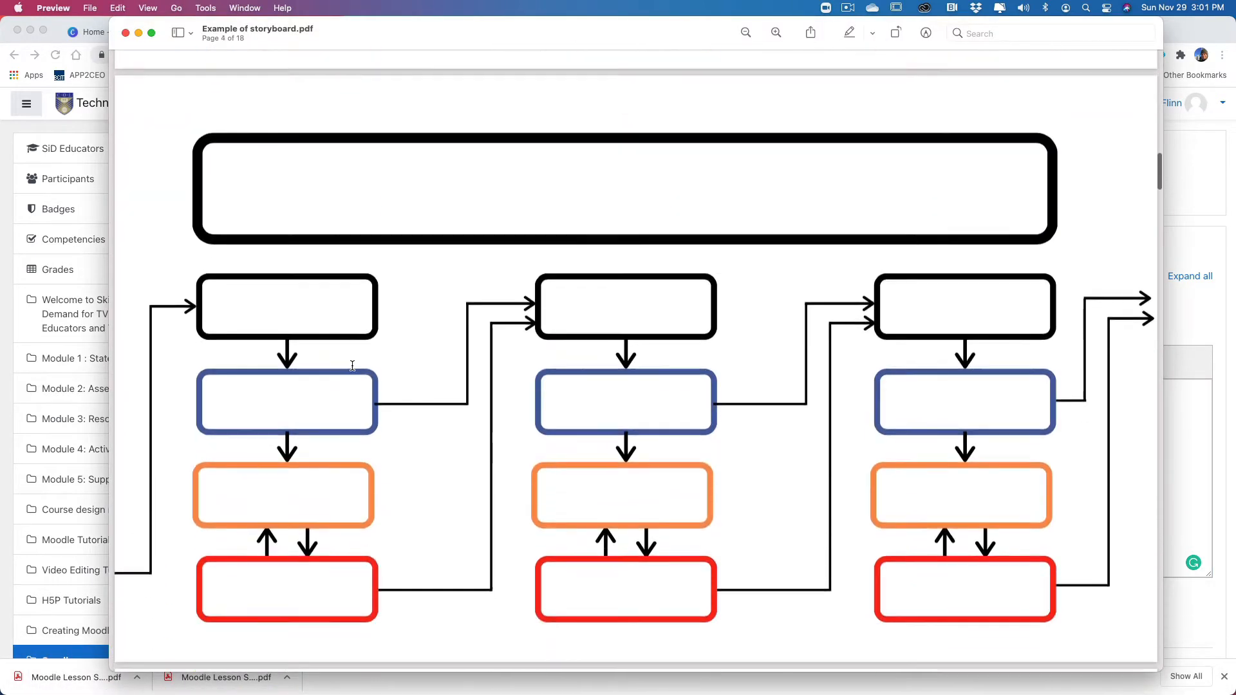
scroll(353, 366, "down", 20)
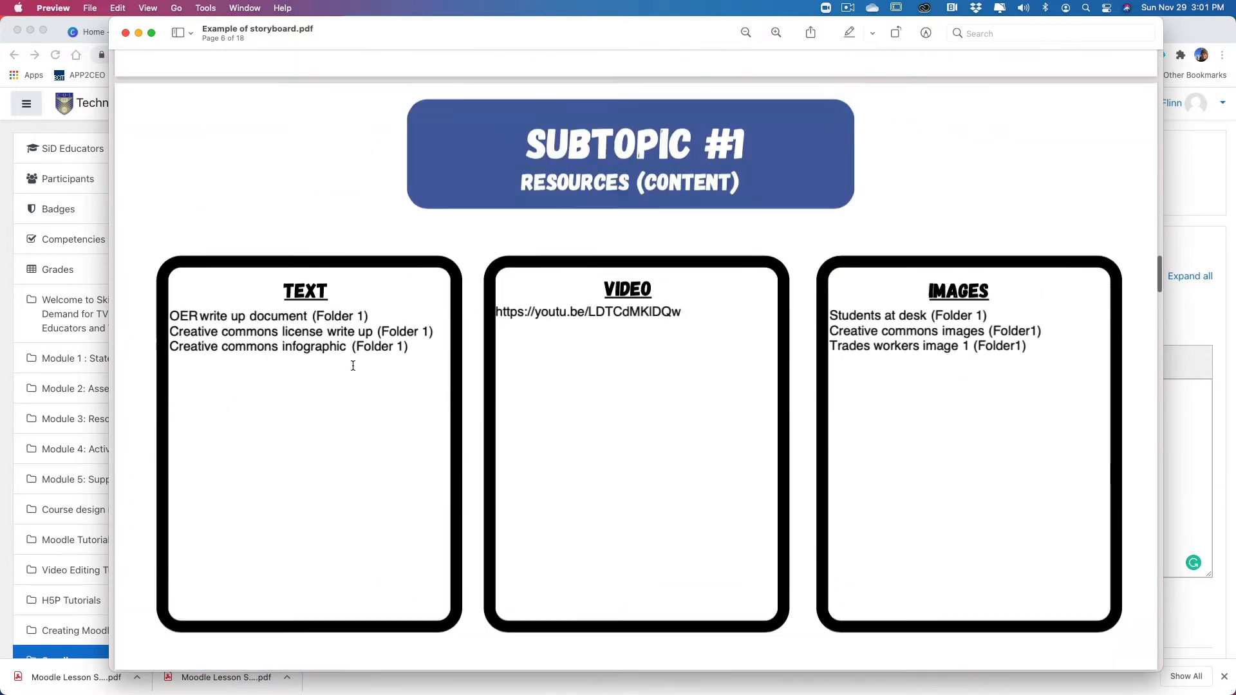
scroll(353, 366, "up", 2)
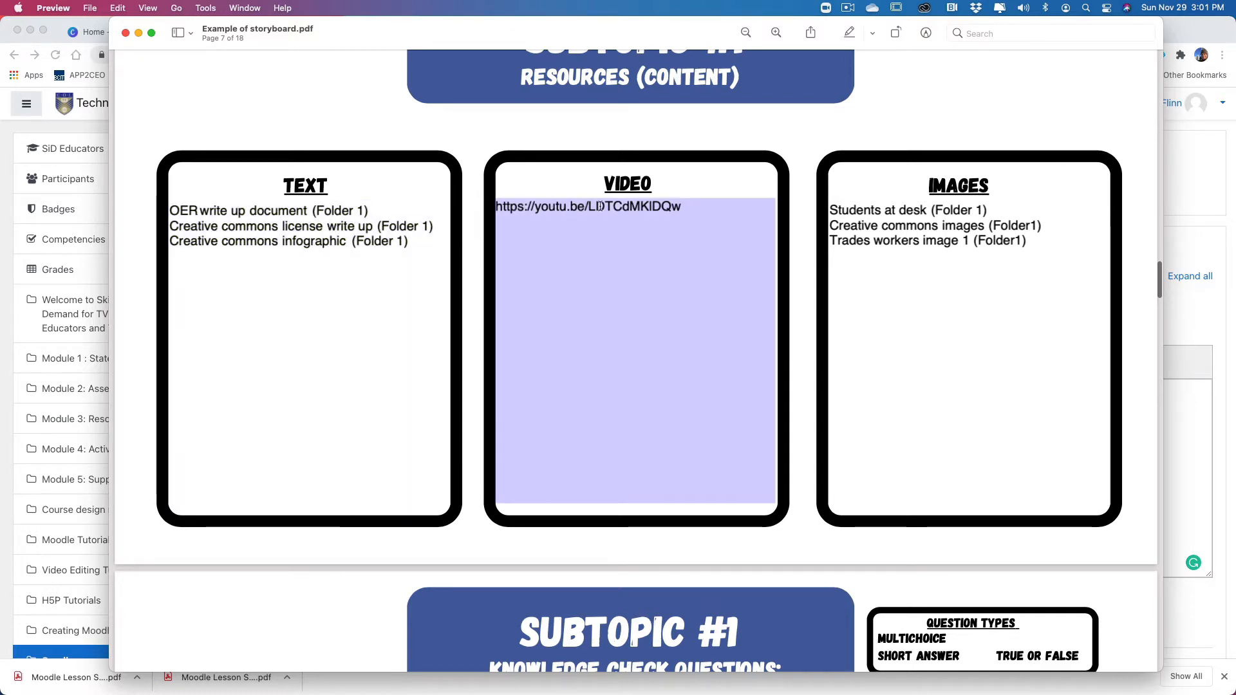
scroll(838, 219, "down", 1)
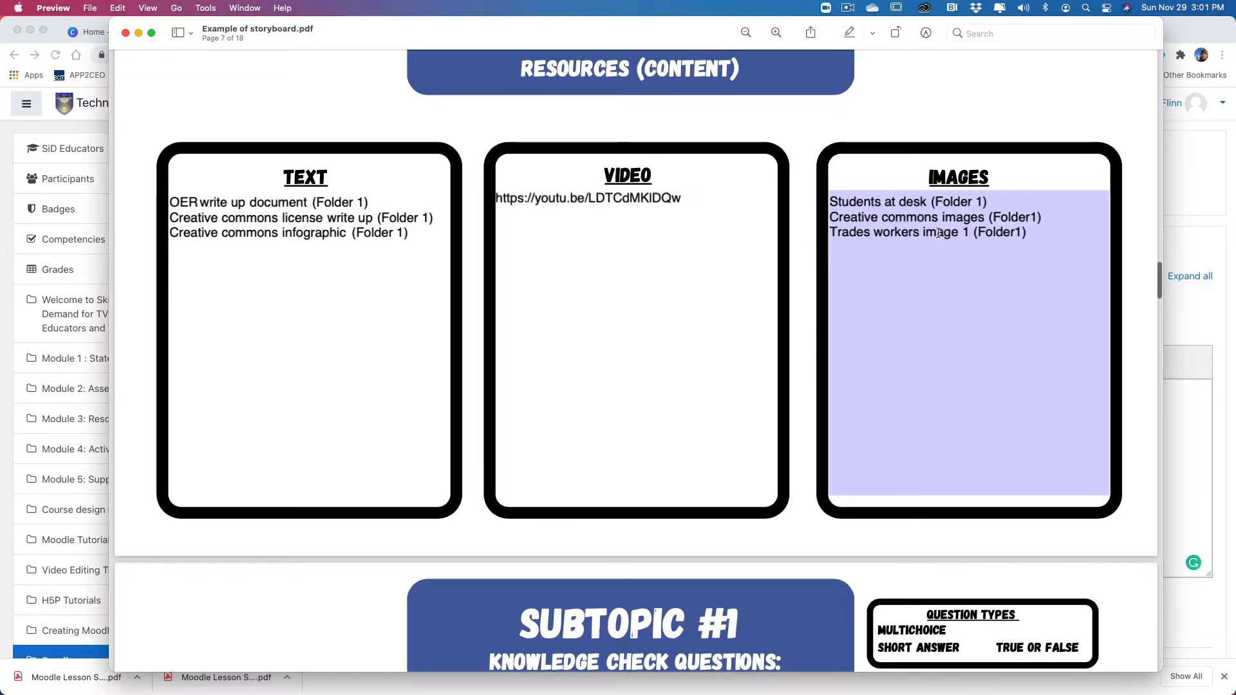
scroll(940, 241, "up", 7)
scroll(943, 235, "up", 10)
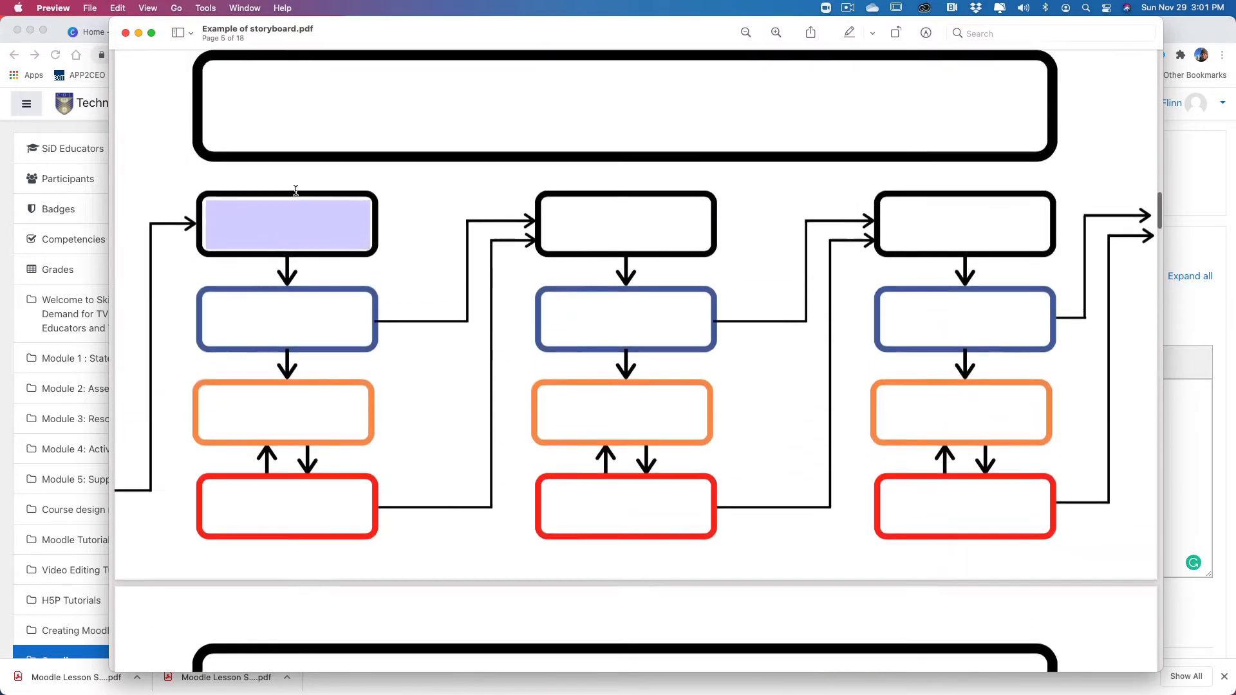
Step: Clear the Preview and Chrome windows away and open "OER write up.docx" in Word from Folder 1's Text folder in "Skill in Demand files"
left_click(138, 33)
left_click(31, 31)
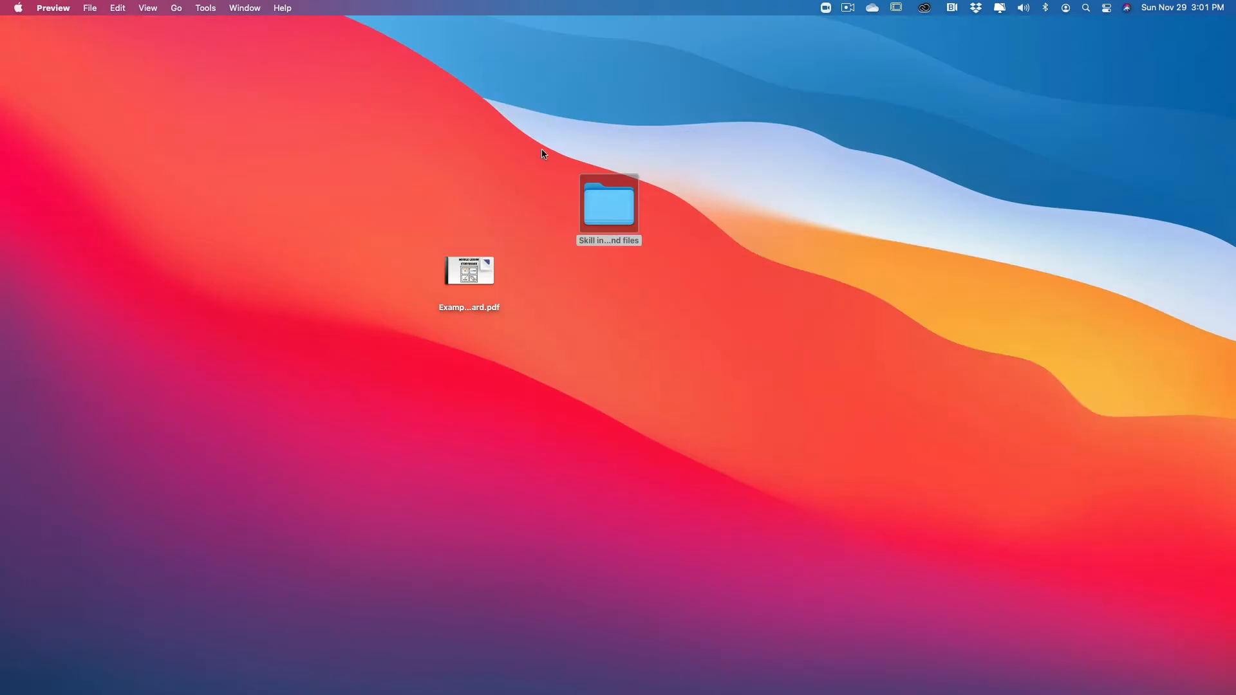
double_click(612, 222)
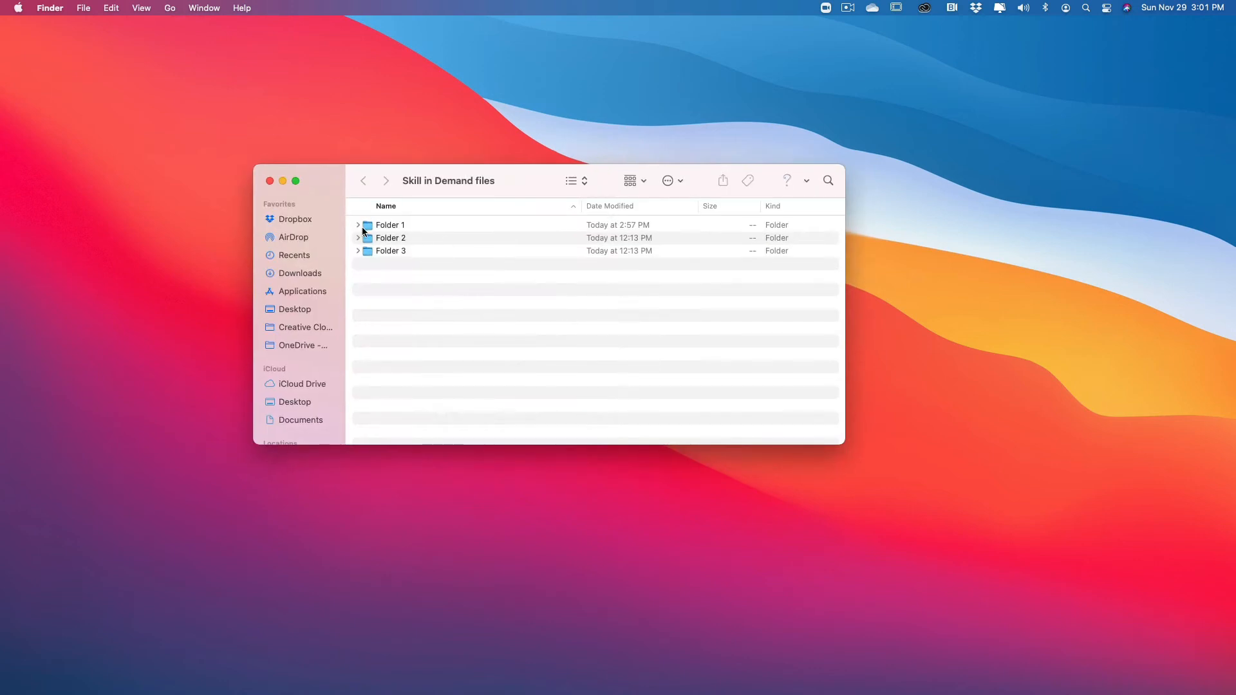
double_click(365, 226)
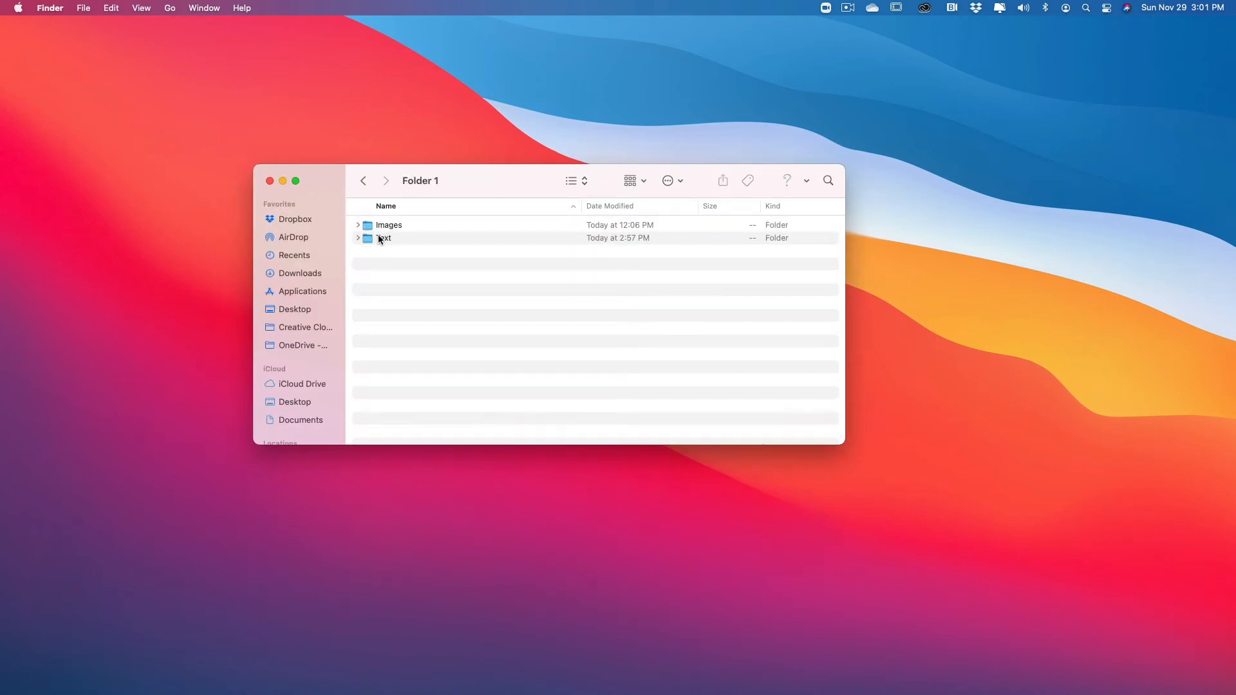
double_click(379, 237)
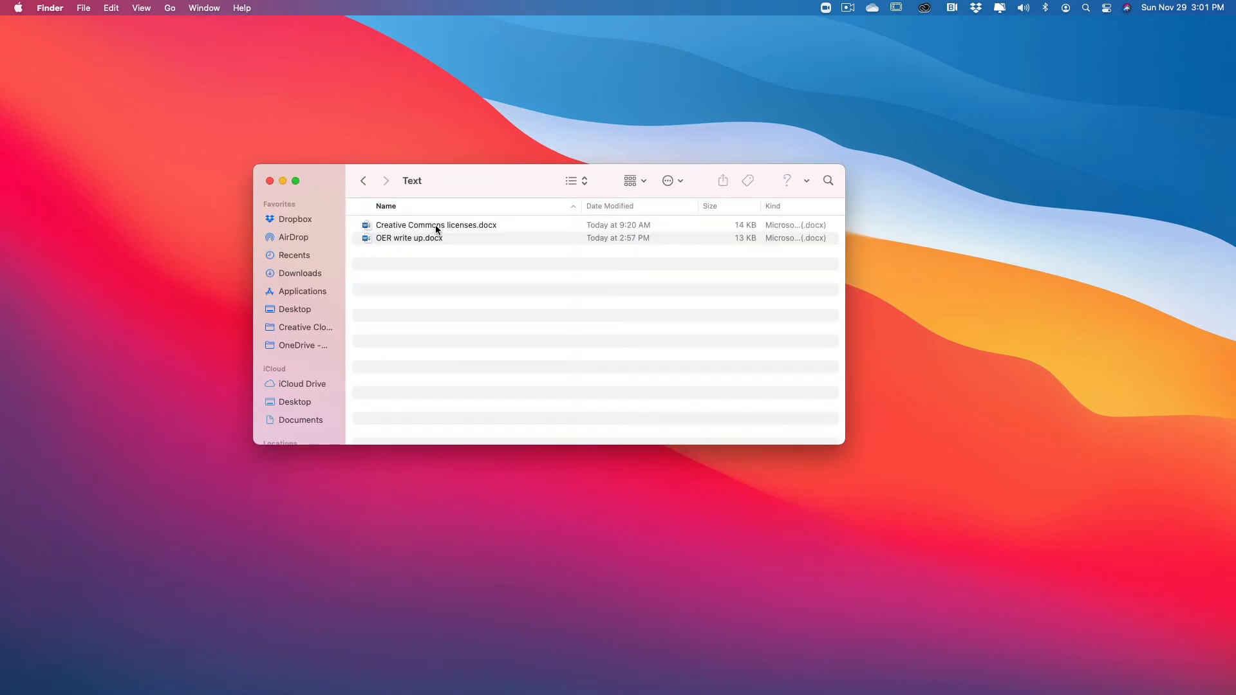
double_click(421, 239)
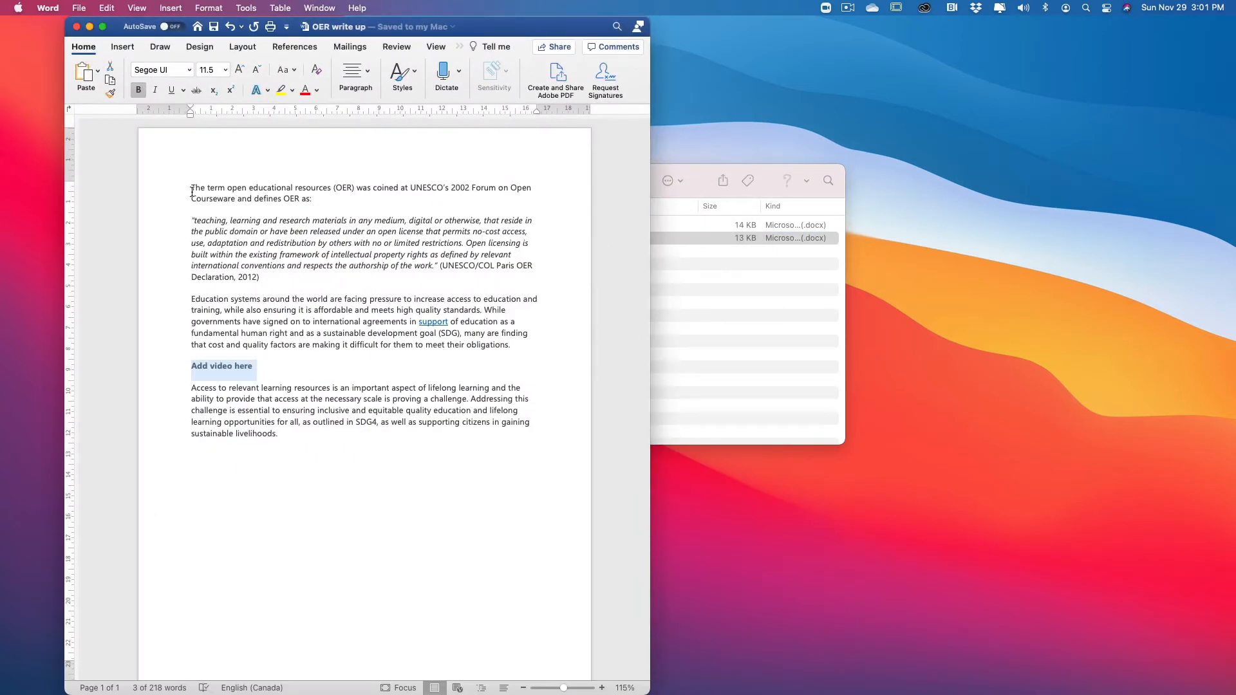
Step: Copy the entire text of the OER write up and paste it into the Moodle page contents in Chrome
left_click_drag(187, 187, 281, 442)
key("super+c")
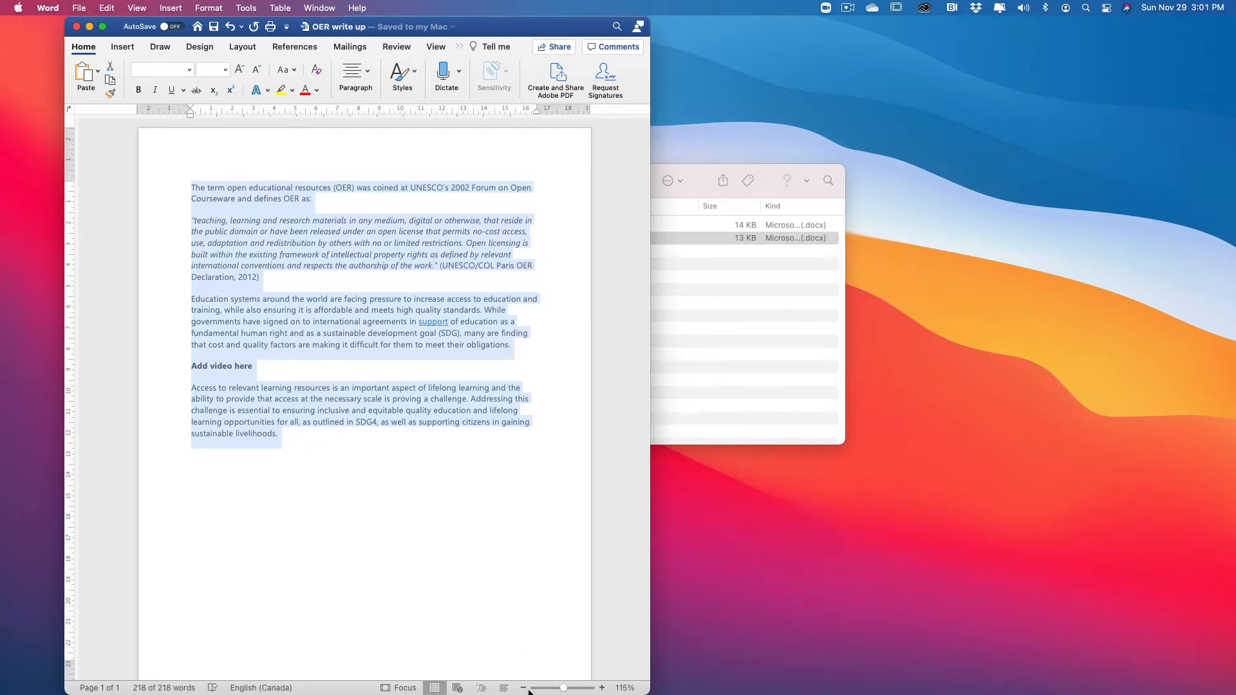
mouse_move(528, 692)
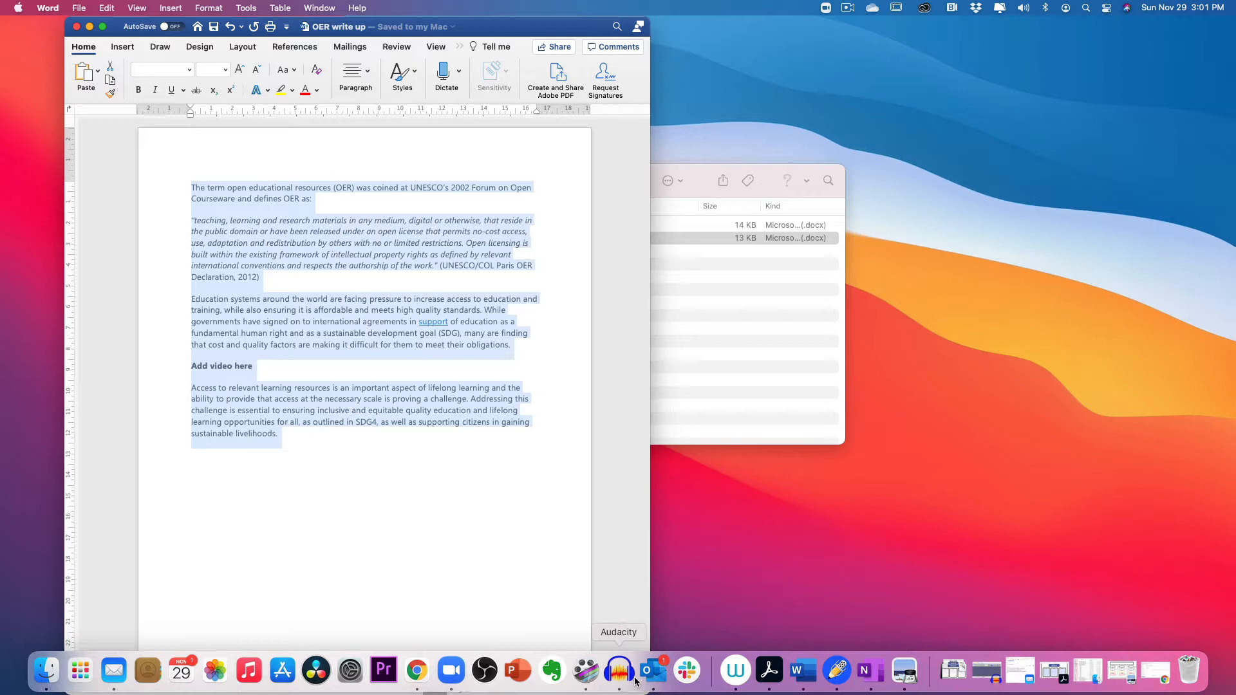
left_click(425, 667)
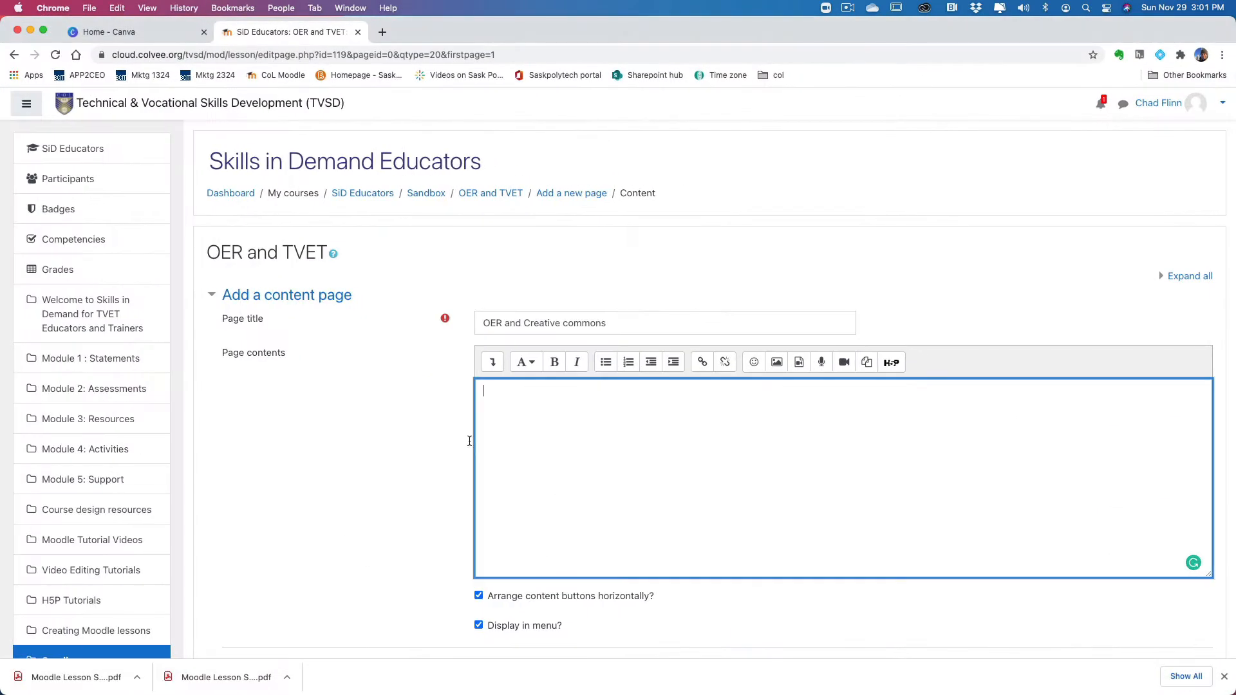
key("super+v")
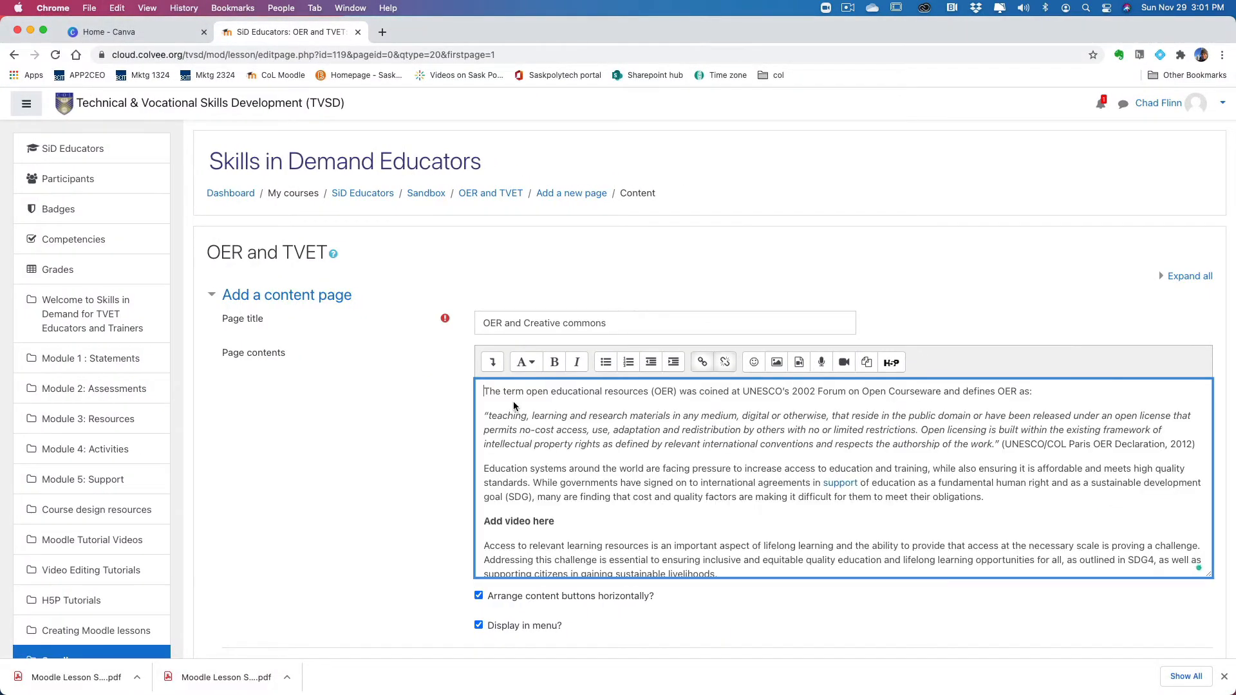
scroll(587, 448, "down", 1)
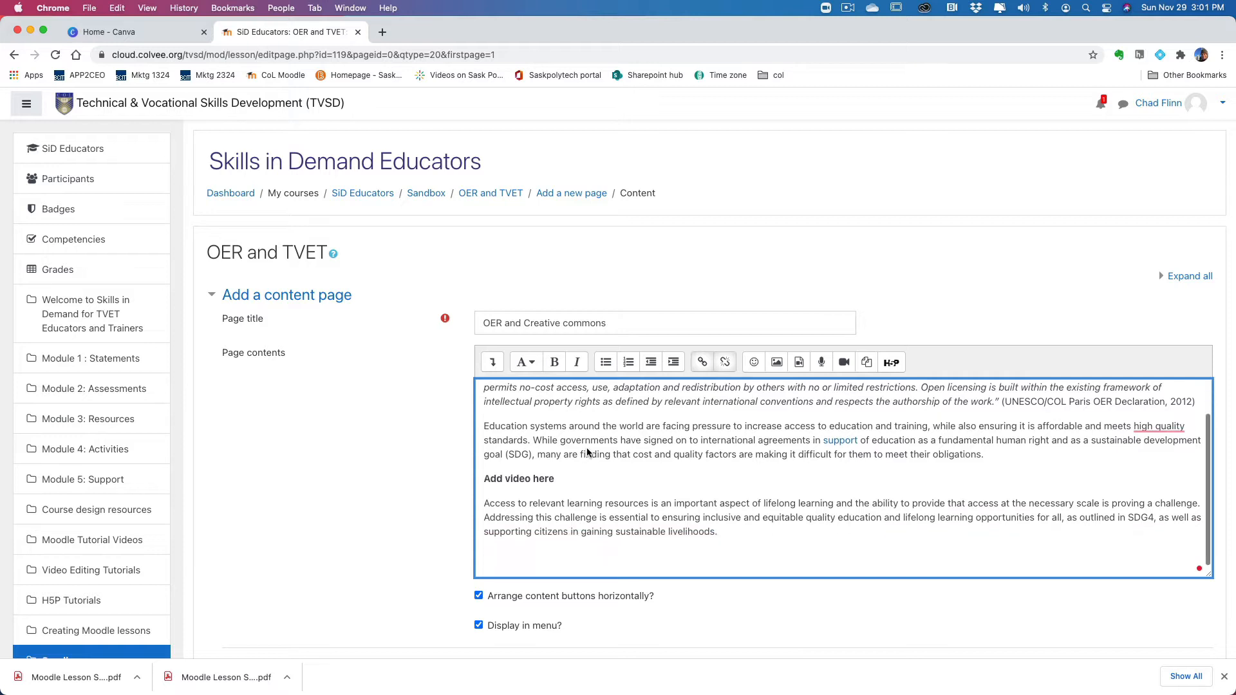
scroll(587, 448, "up", 1)
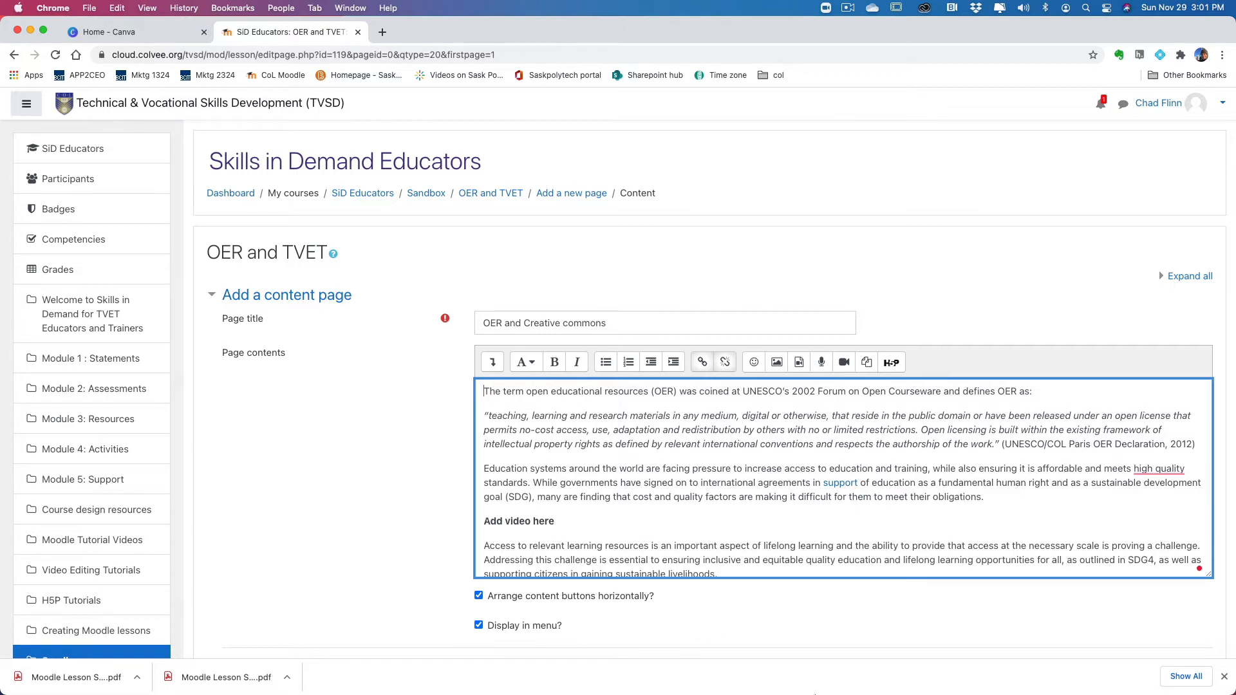
Step: Copy the YouTube link from Subtopic #1's Video box in the storyboard PDF in Preview and return to the Moodle content page in Chrome
mouse_move(816, 690)
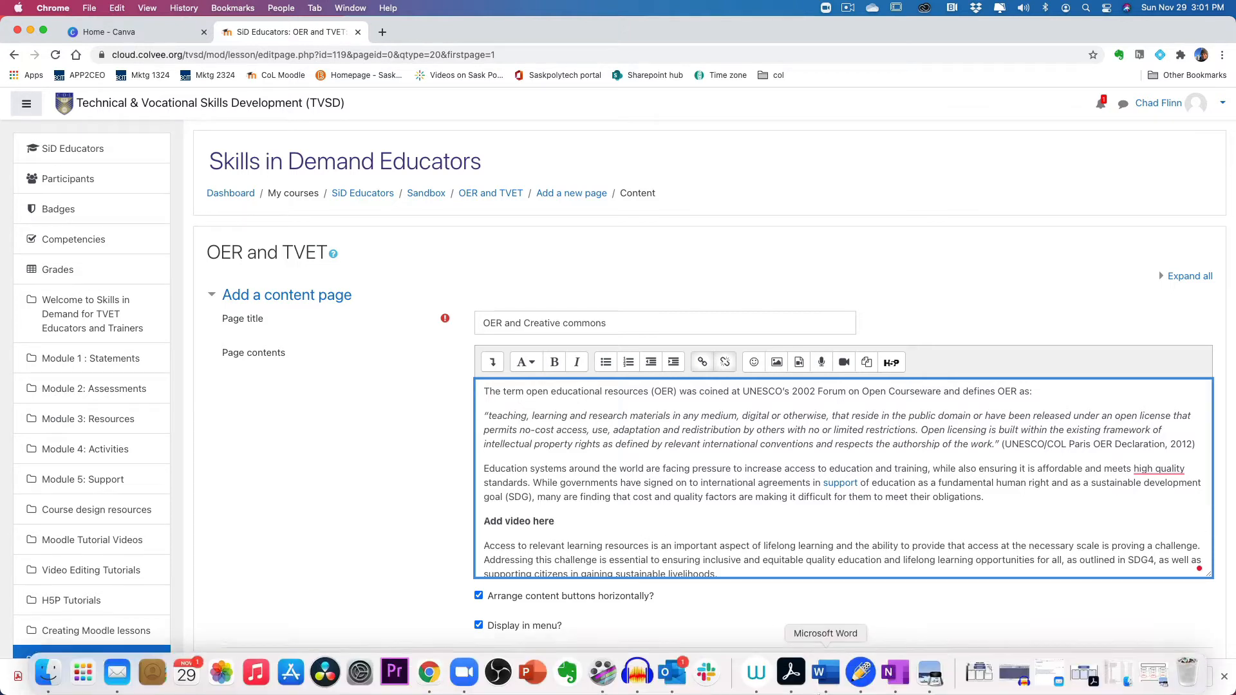
left_click(930, 670)
scroll(662, 447, "down", 20)
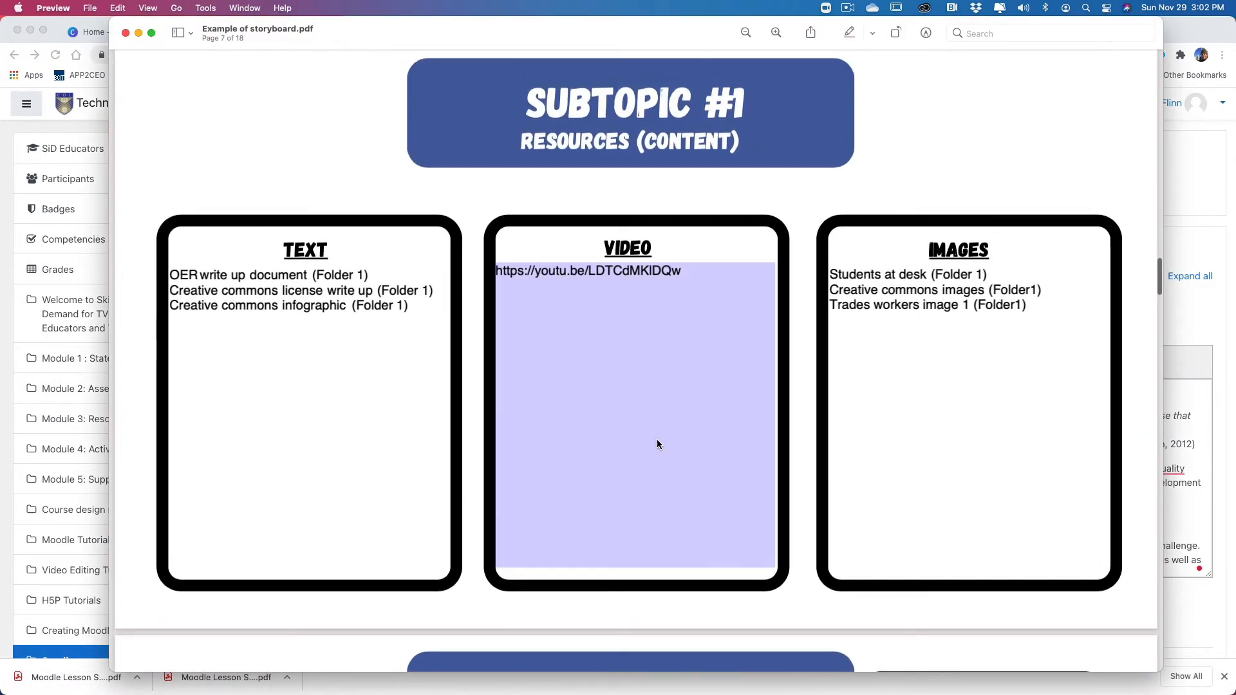
left_click(686, 274)
left_click_drag(684, 270, 479, 272)
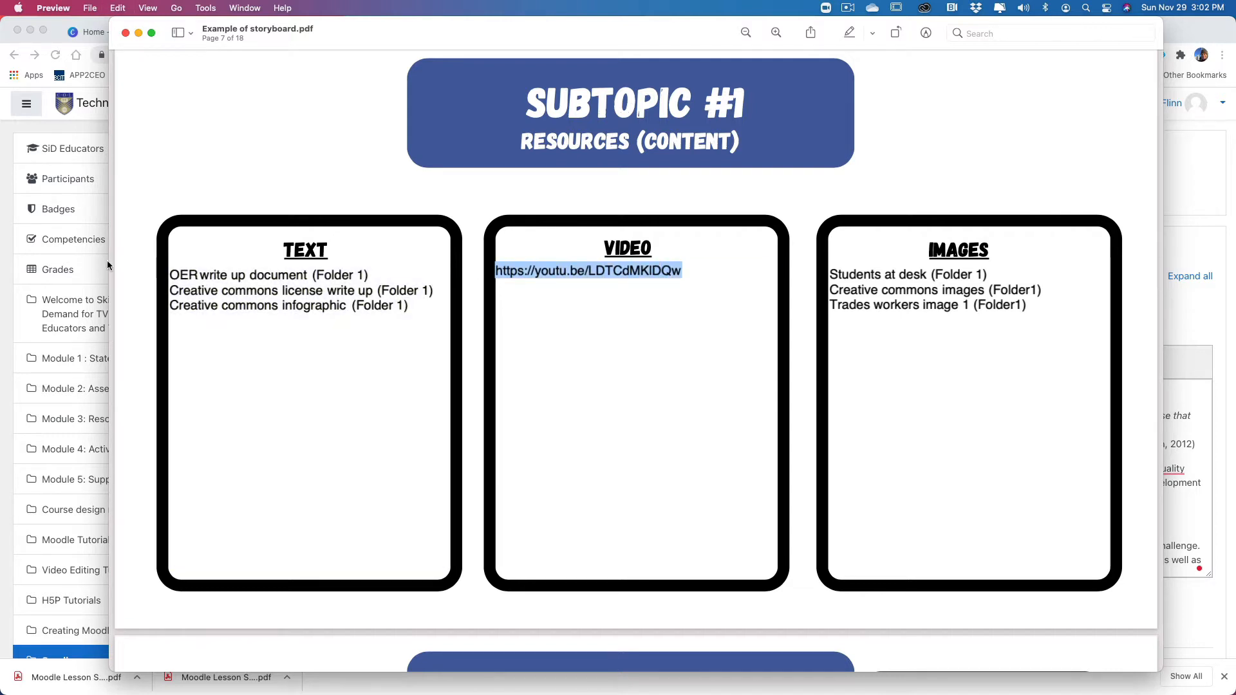
left_click(80, 262)
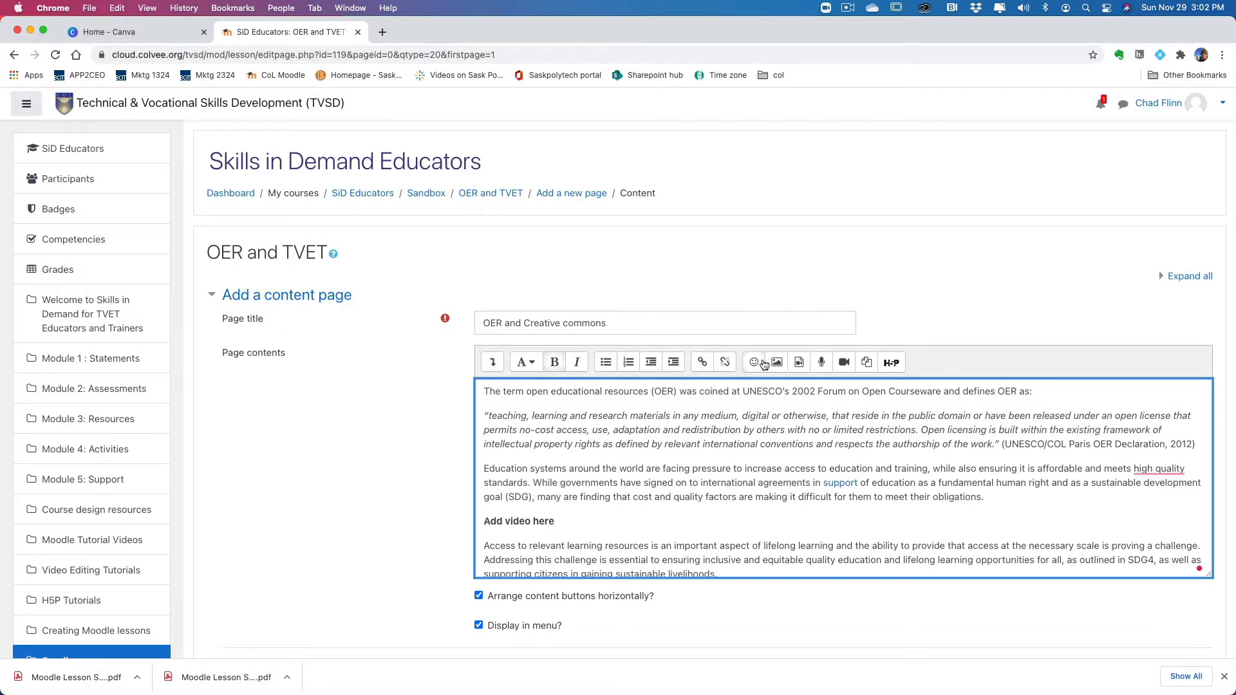
Step: Insert the Subtopic #1 YouTube video after "Add video here" in the page contents, leaving its title and size blank
left_click(800, 364)
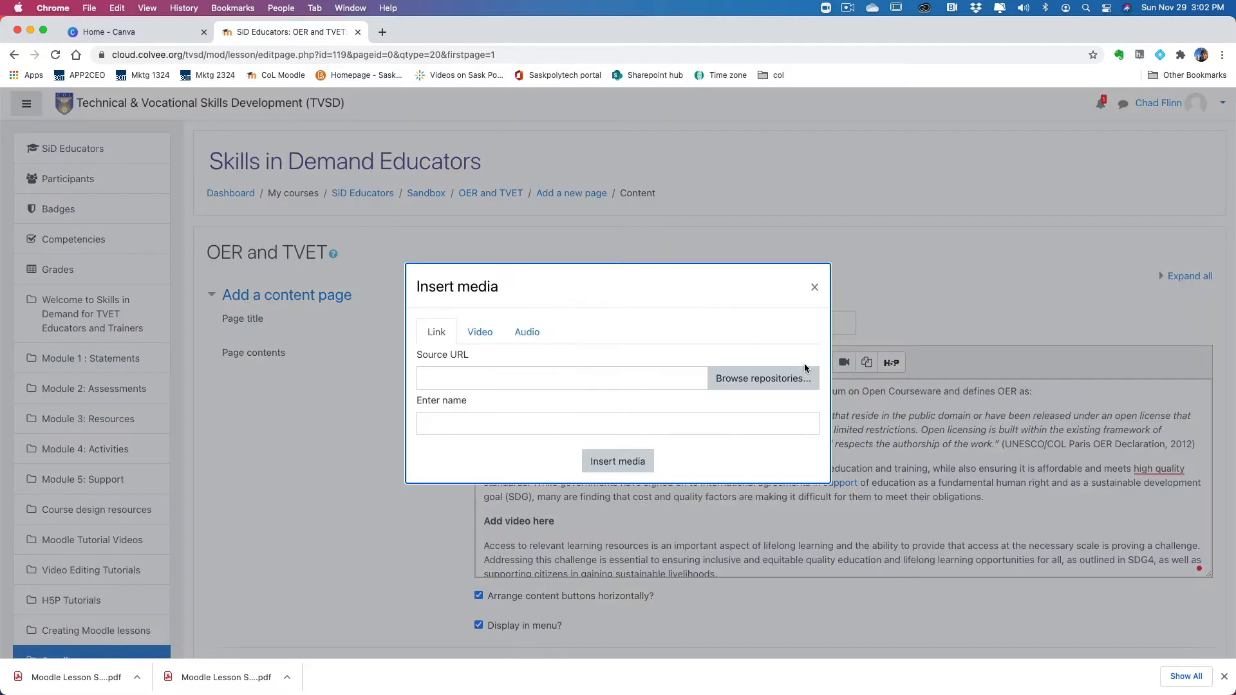
left_click(481, 332)
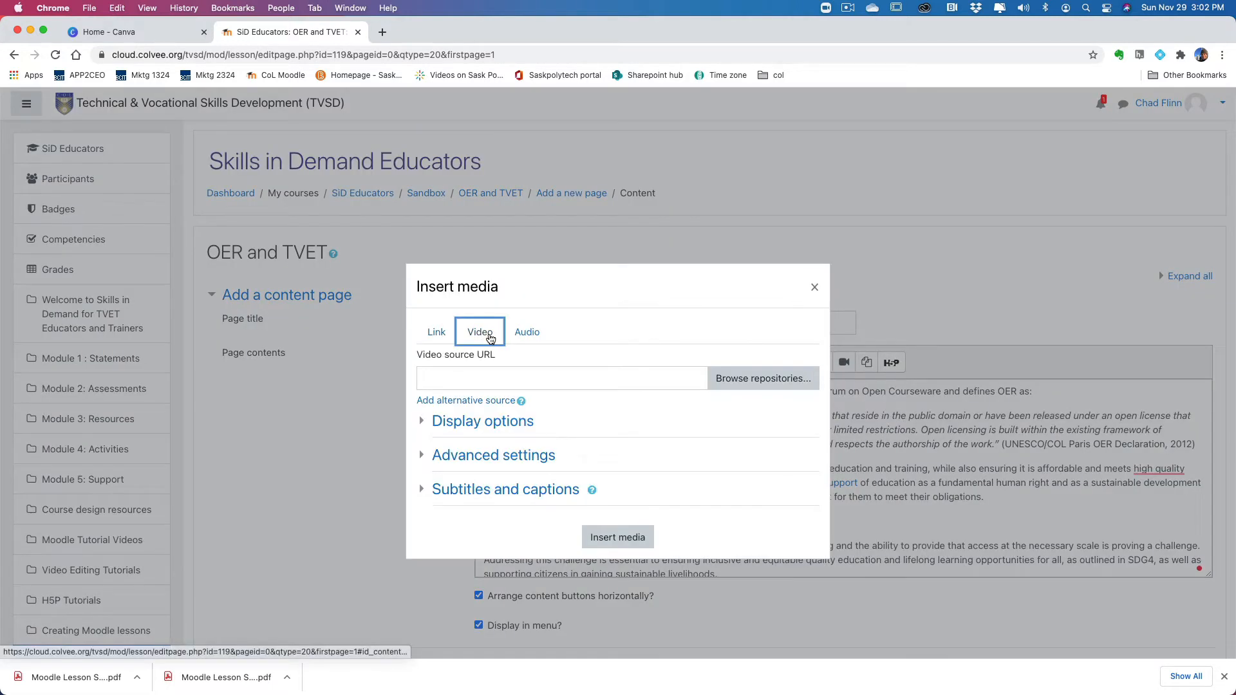
left_click(474, 383)
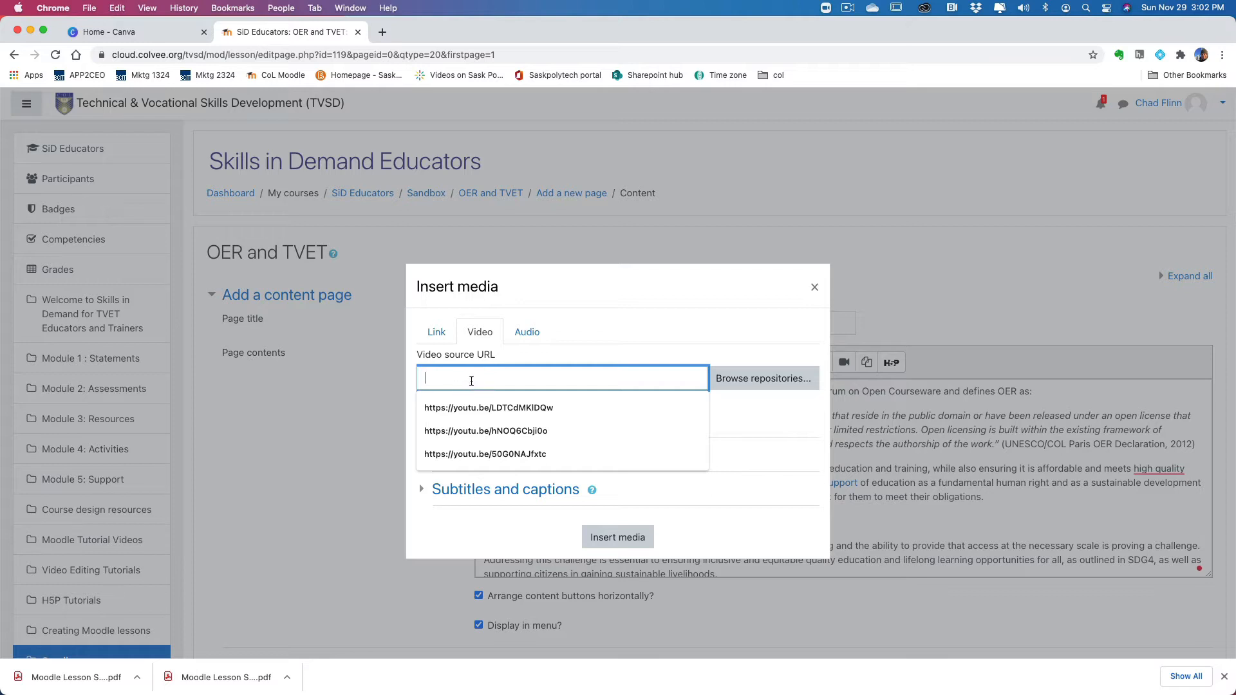
key("Down")
key("Return")
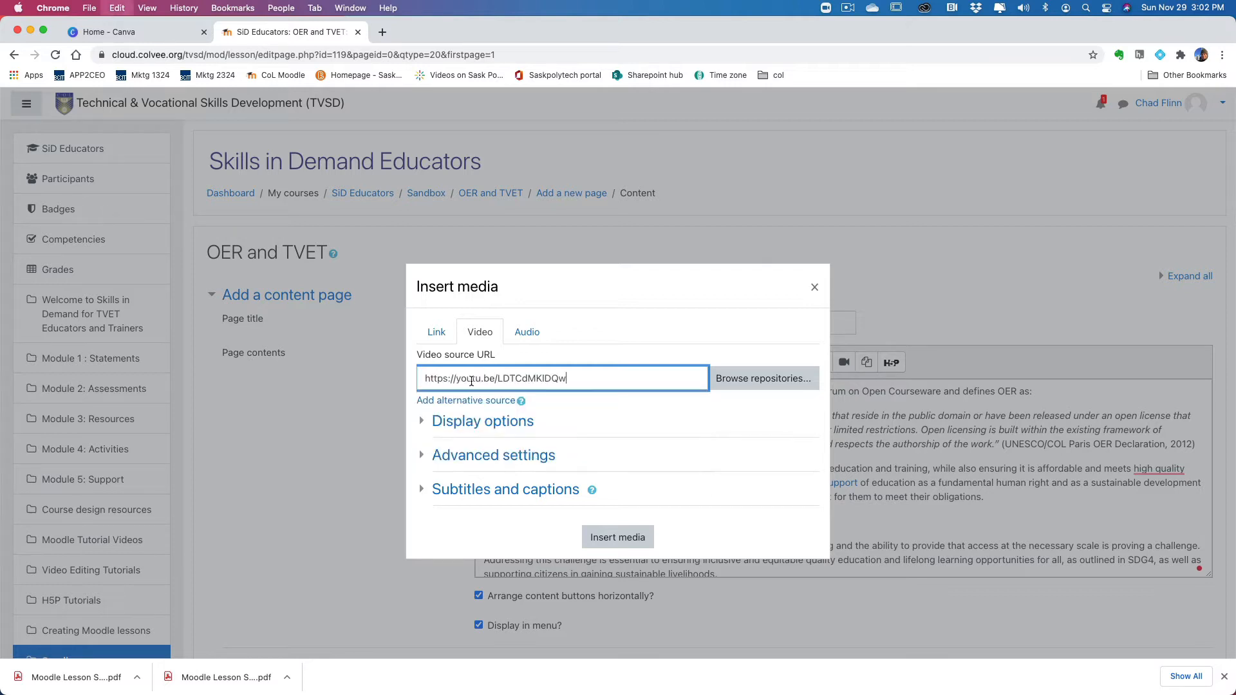
left_click(486, 425)
left_click(471, 460)
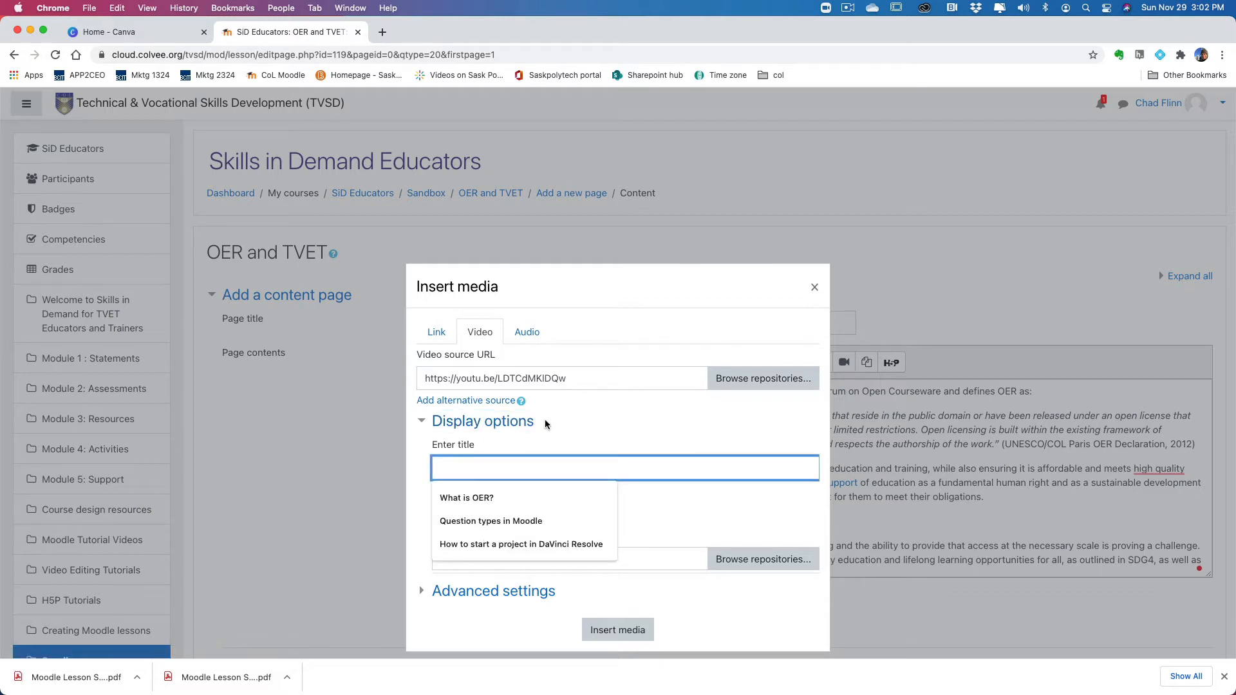
left_click(561, 442)
scroll(554, 448, "down", 1)
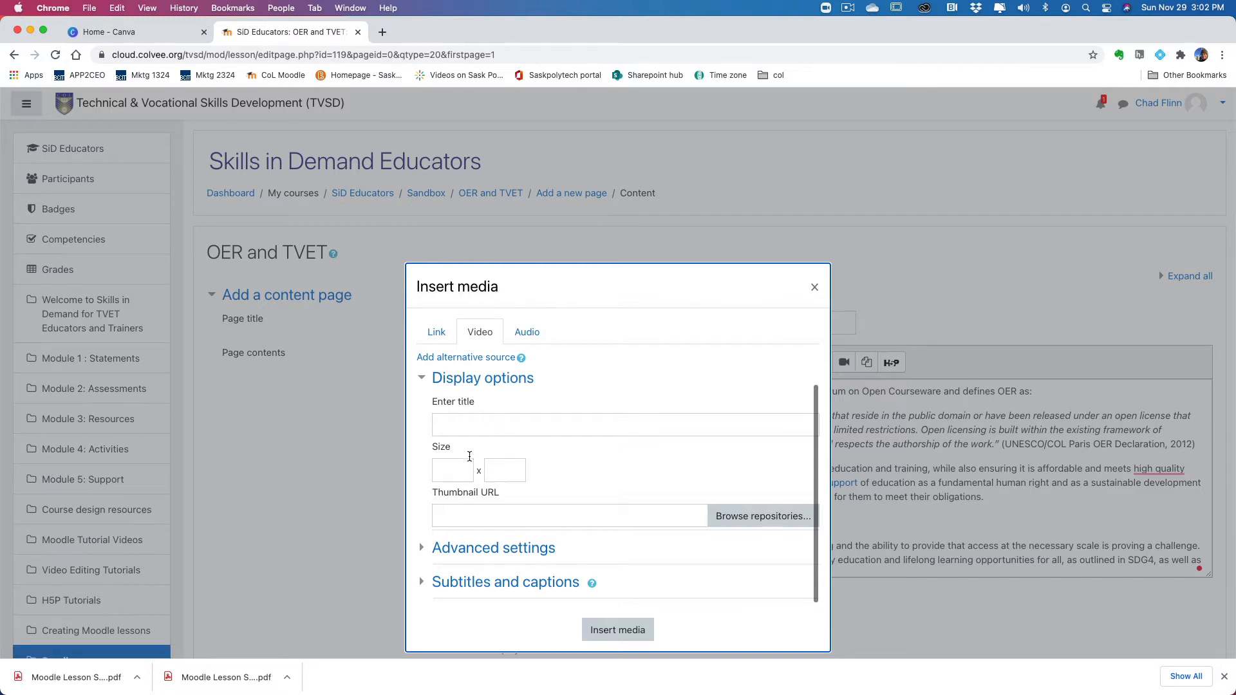
left_click(628, 629)
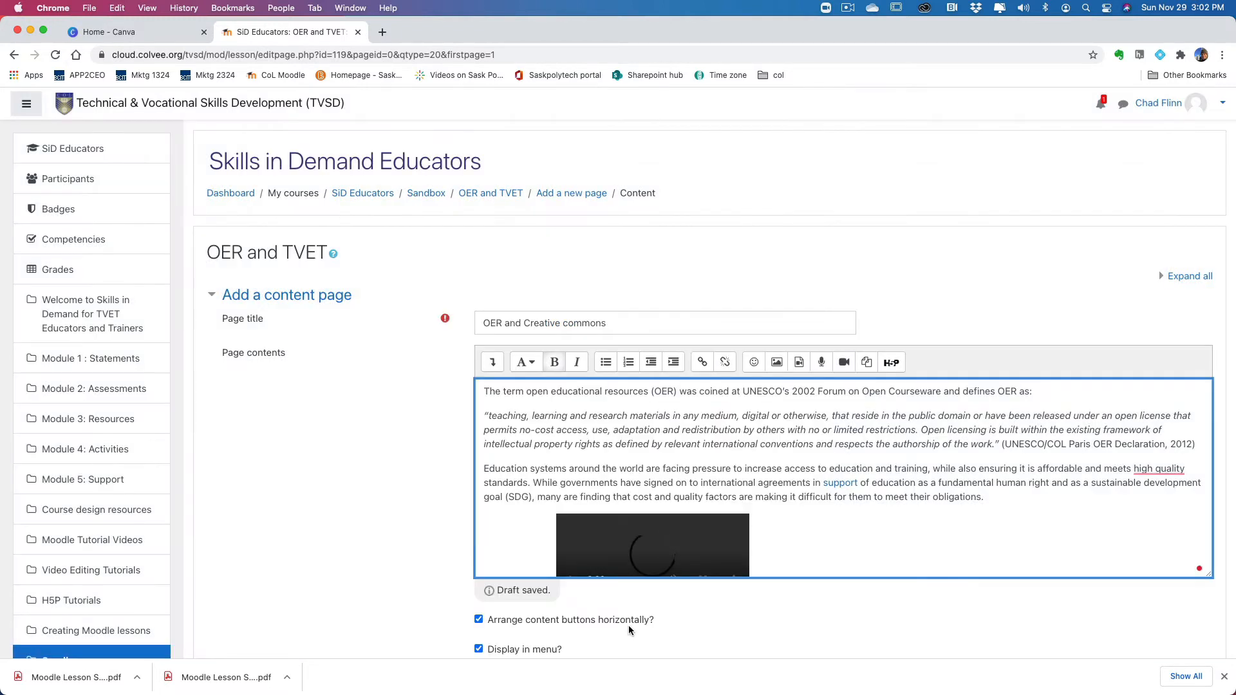
Step: Delete the "Add video here" placeholder text beside the video in the page contents
scroll(808, 533, "down", 4)
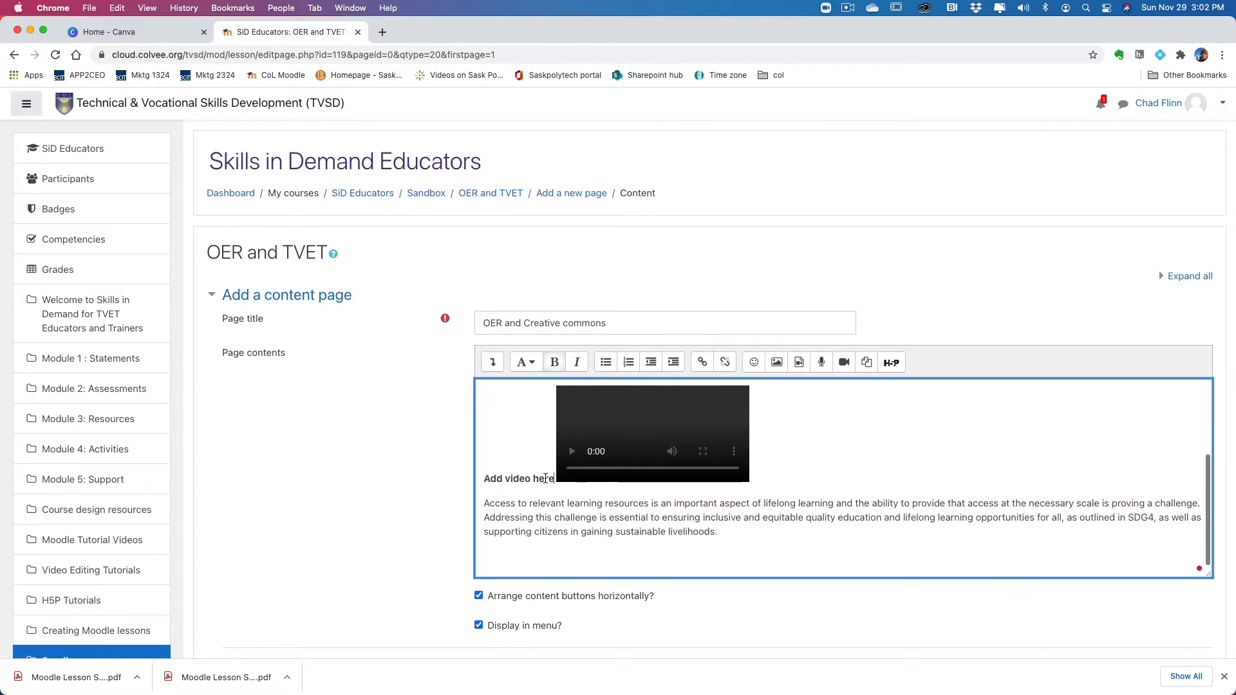
left_click_drag(545, 478, 476, 477)
key("BackSpace")
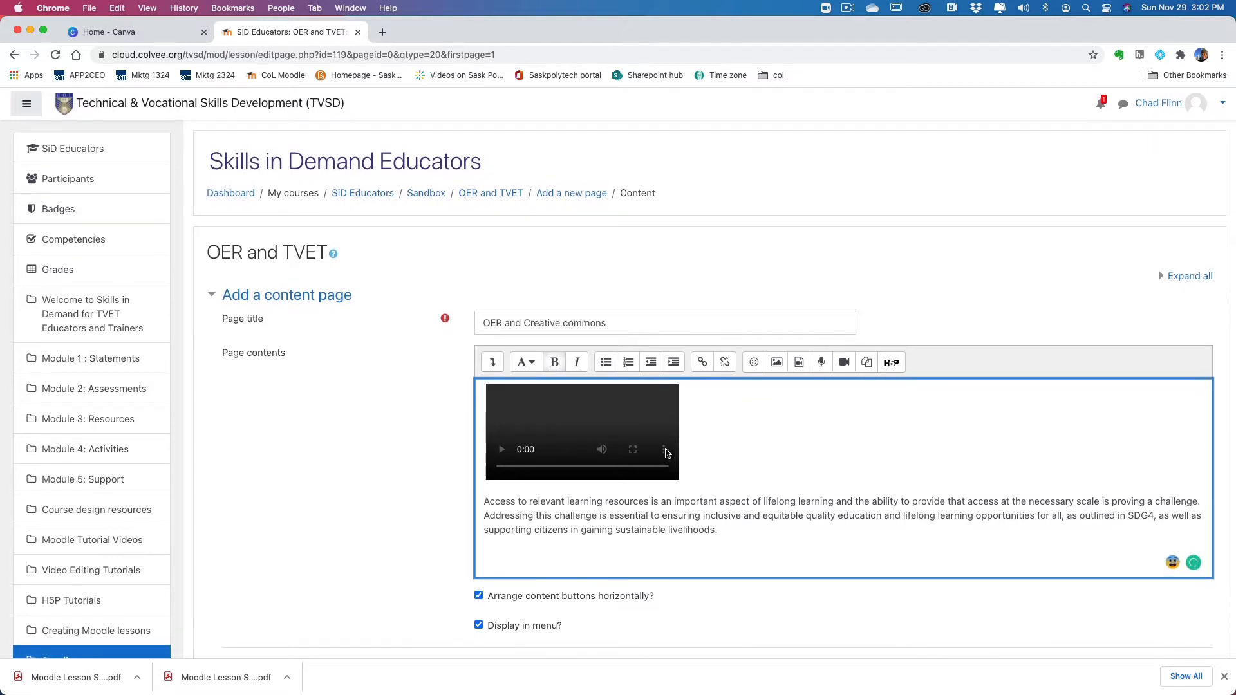
Step: Insert the Subtopic #1 YouTube video in place of the placeholder with its size set to 600 x 800
left_click(800, 364)
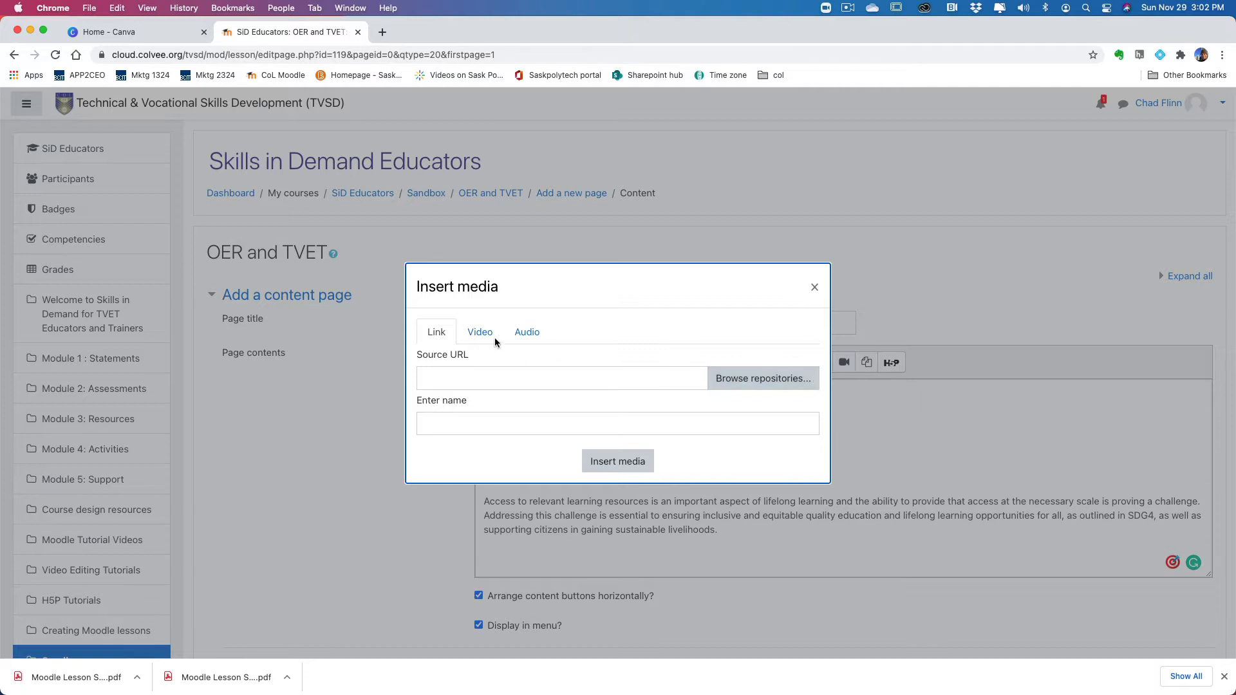
left_click(483, 334)
left_click(419, 421)
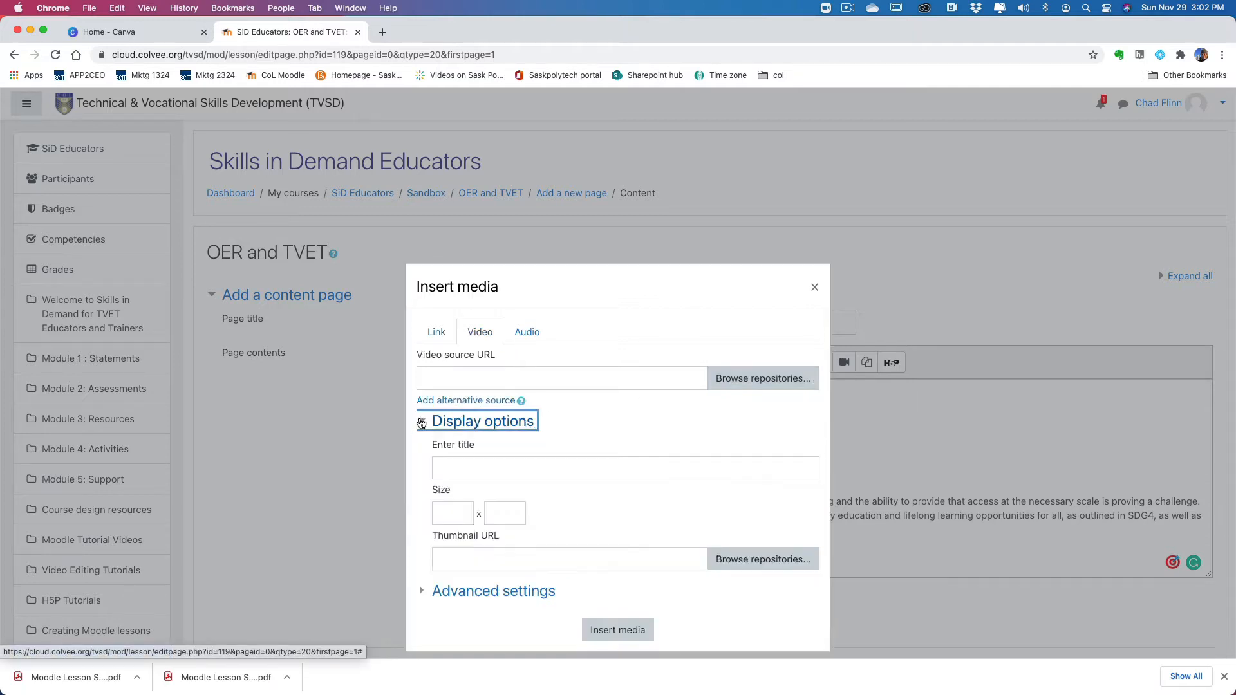
left_click(480, 381)
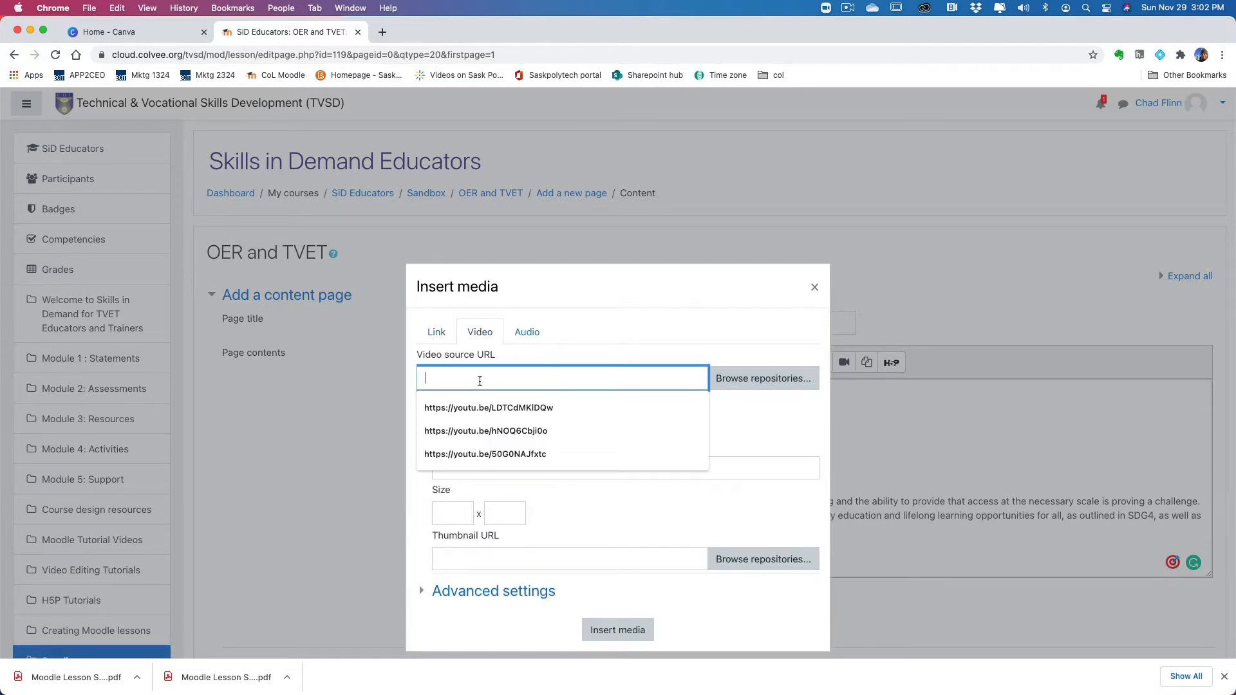
key("Down")
key("Return")
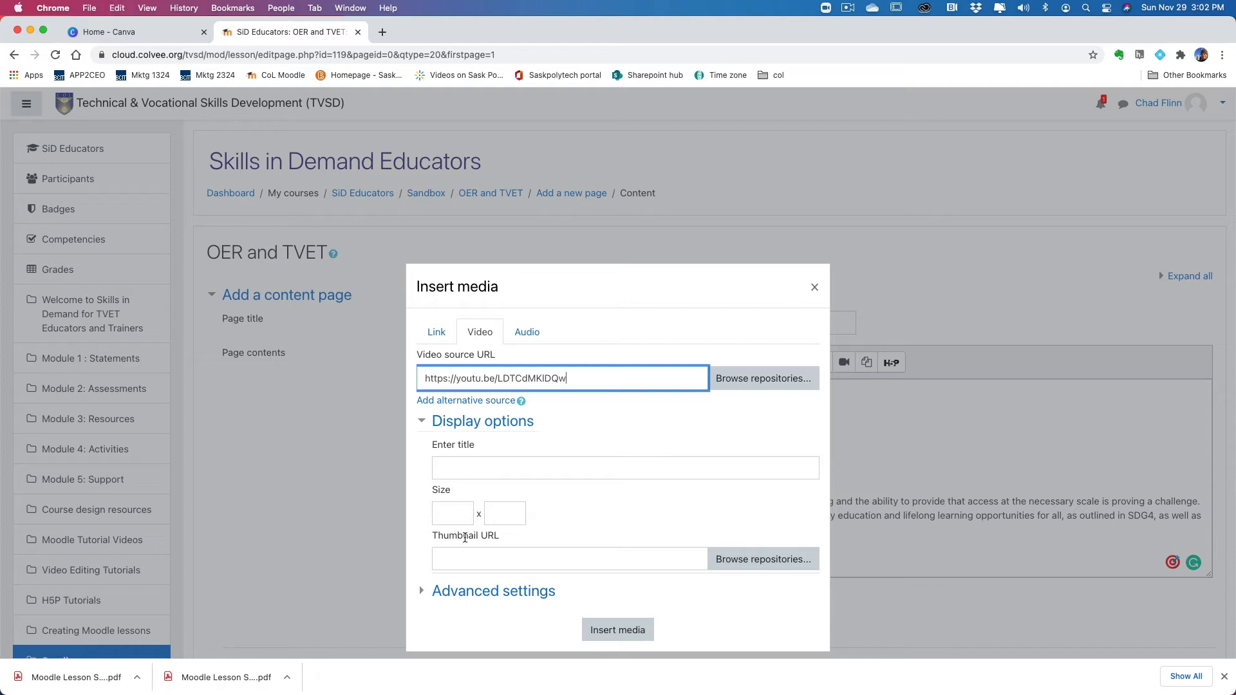
left_click(458, 516)
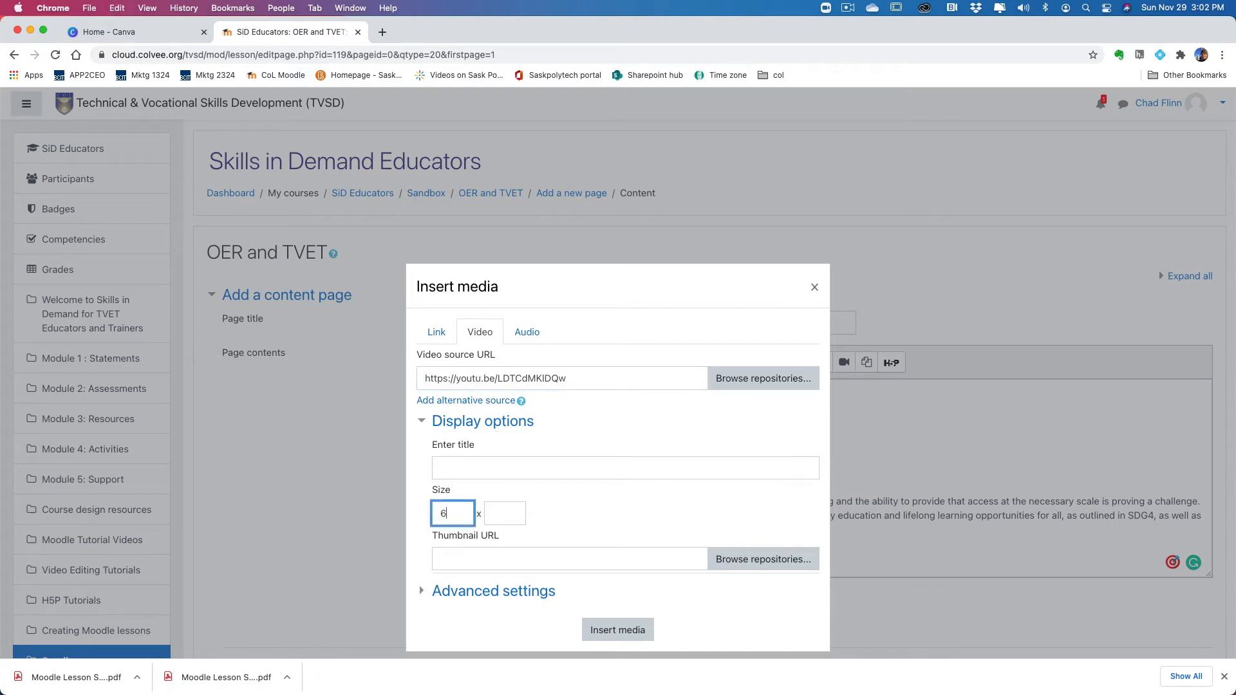
left_click(504, 512)
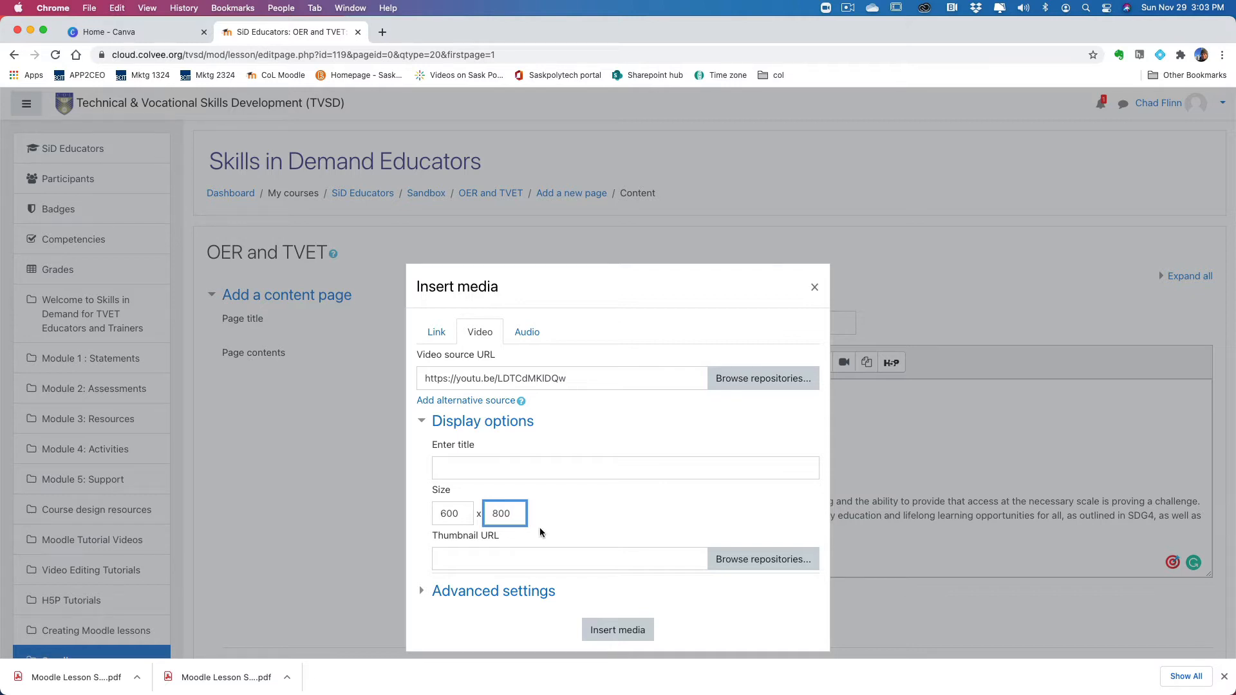
left_click(622, 630)
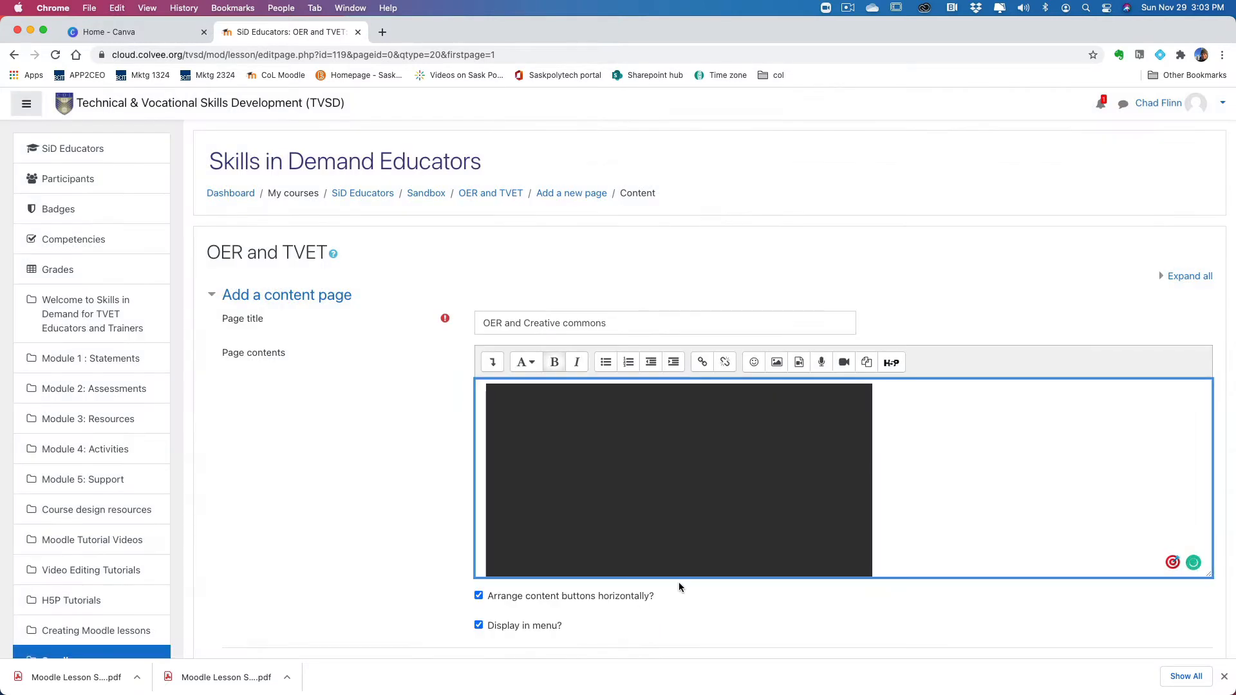
Step: Delete the smaller duplicate video beside the 600 x 800 one in the page contents
scroll(837, 461, "down", 3)
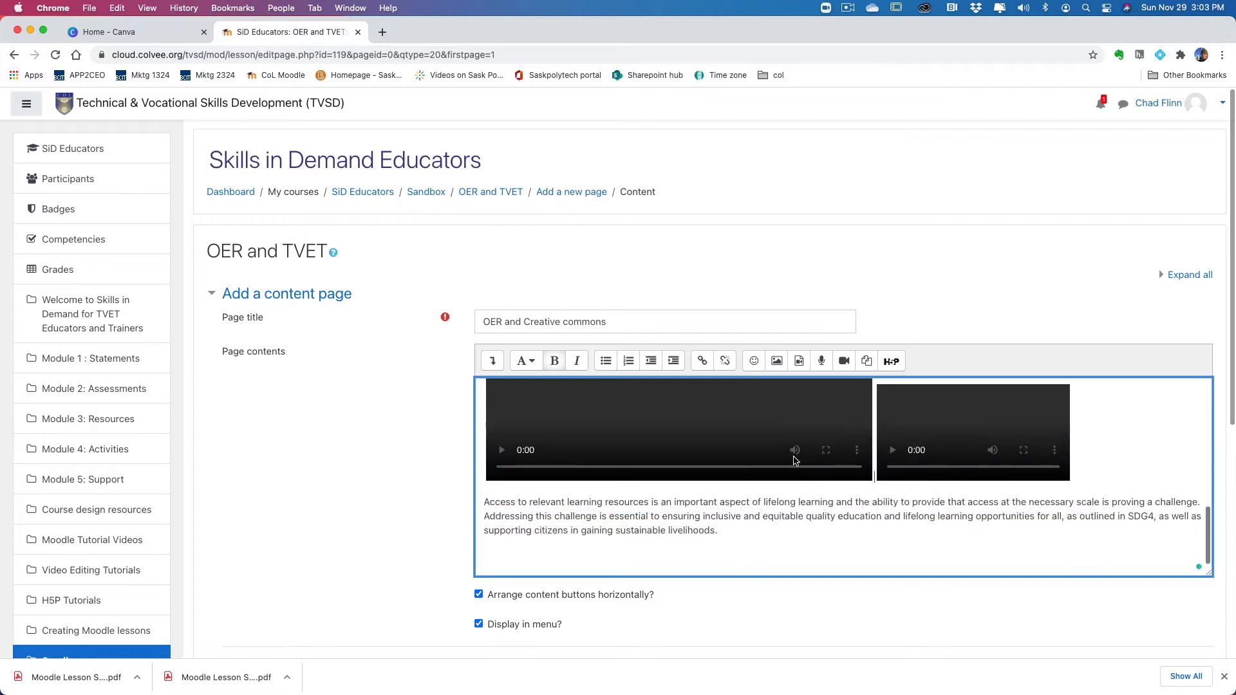
scroll(795, 461, "up", 2)
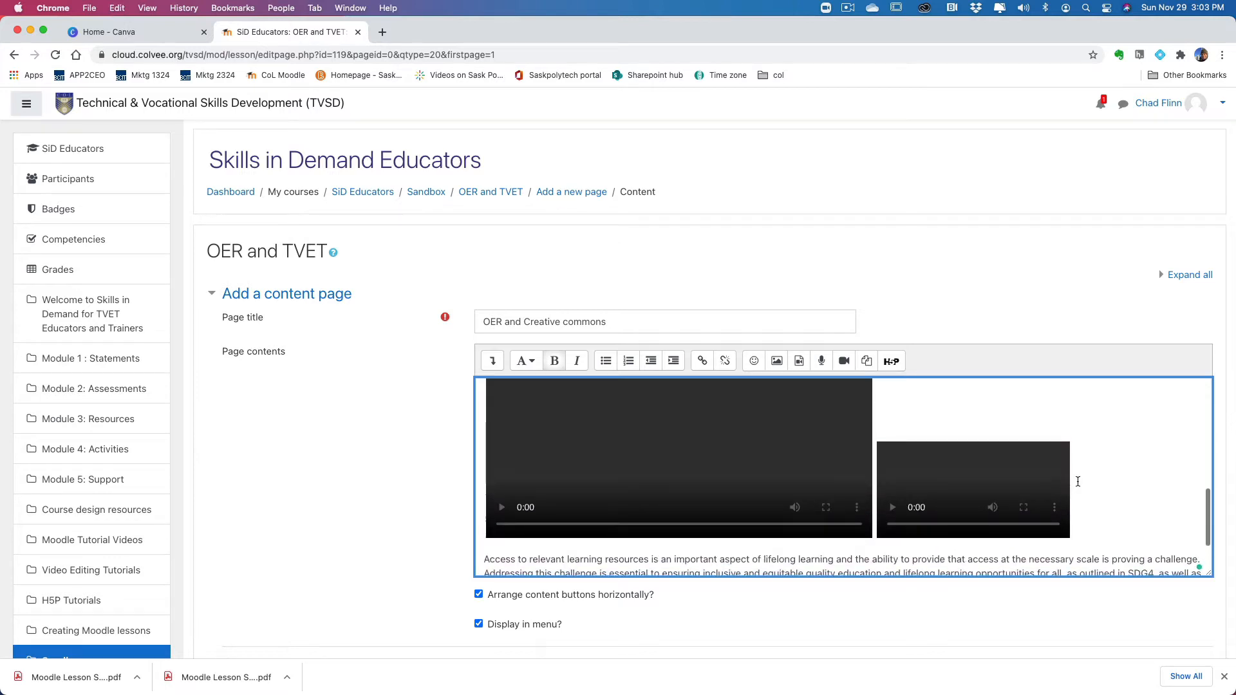
key("BackSpace")
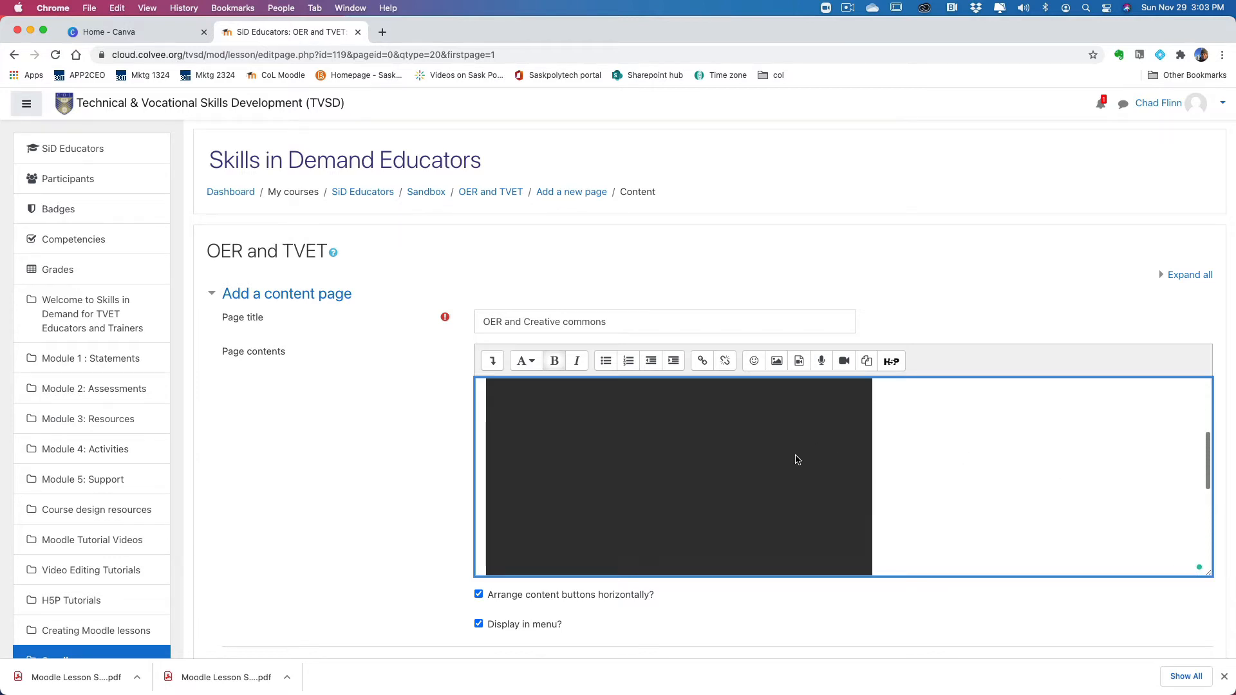
scroll(803, 463, "down", 2)
scroll(803, 462, "down", 4)
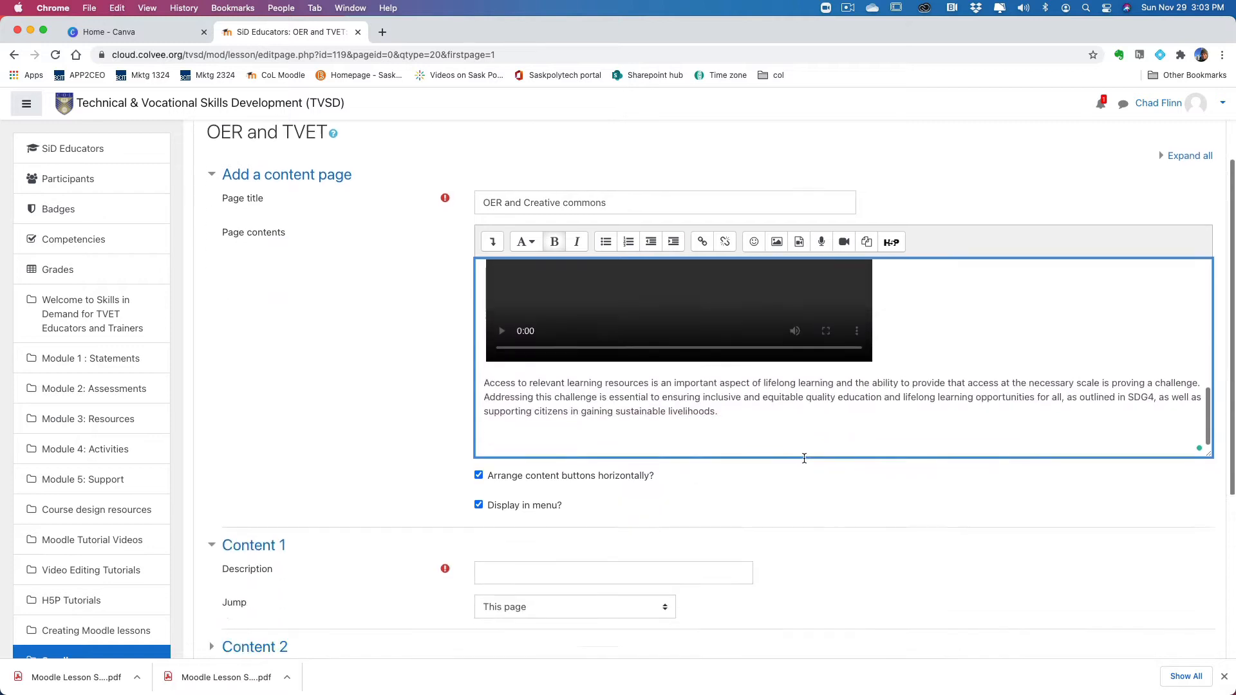
Step: Switch to the OER write up document in Word and copy all its text preceding "Add video here"
scroll(728, 353, "up", 9)
scroll(724, 363, "up", 3)
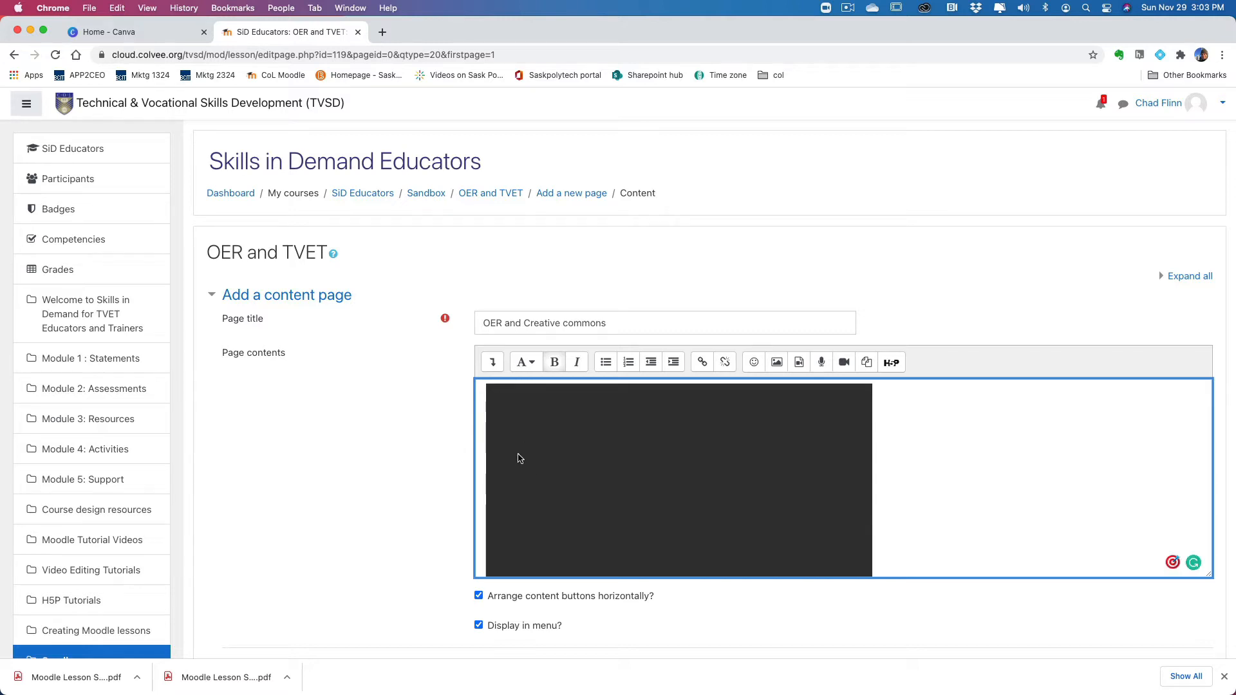
mouse_move(583, 686)
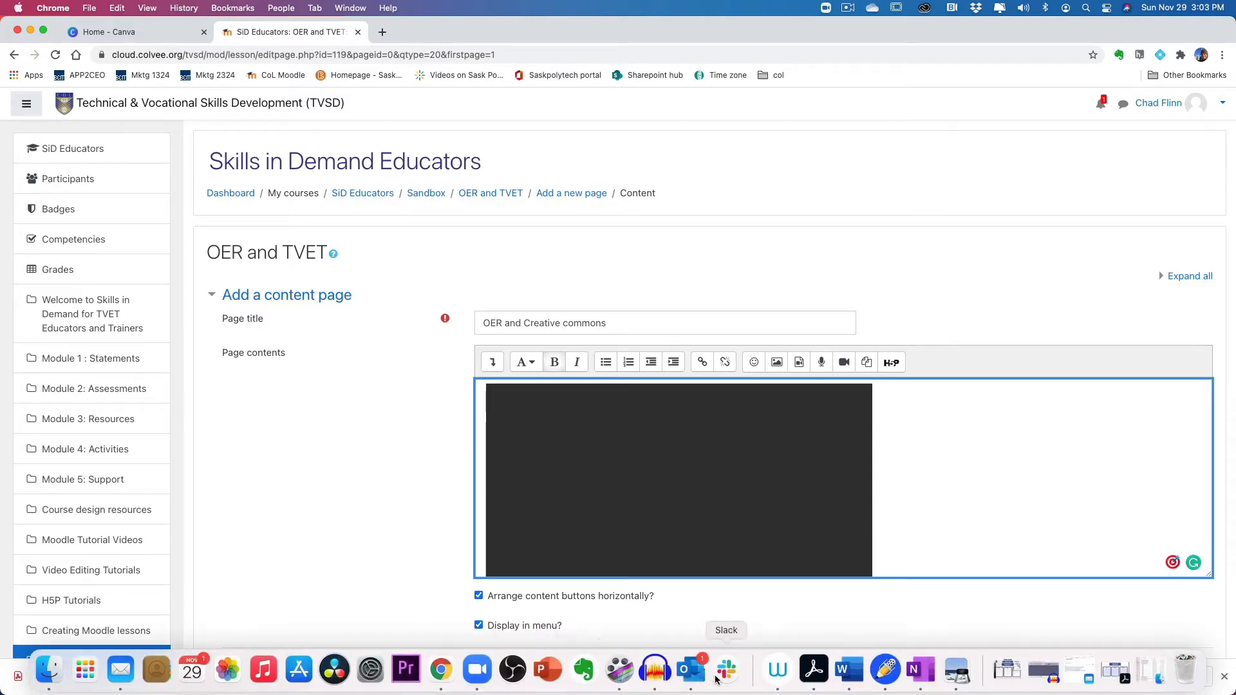
left_click(849, 670)
left_click(348, 264)
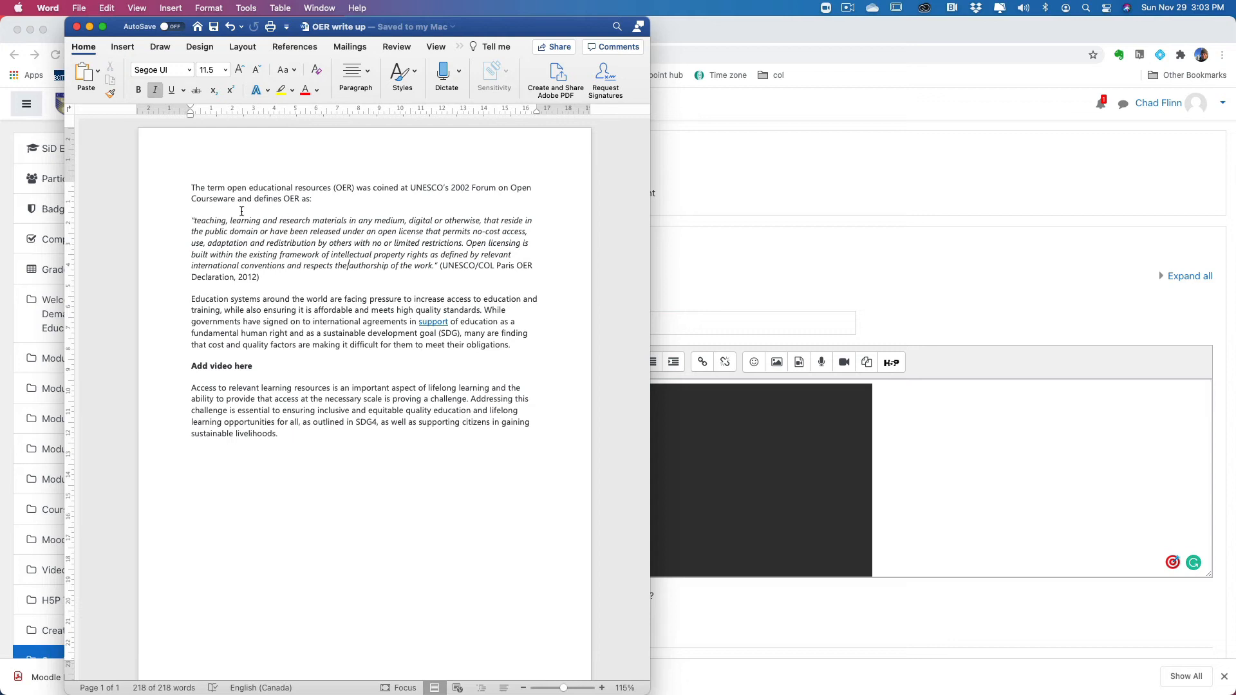
left_click_drag(191, 187, 518, 350)
key("super+c")
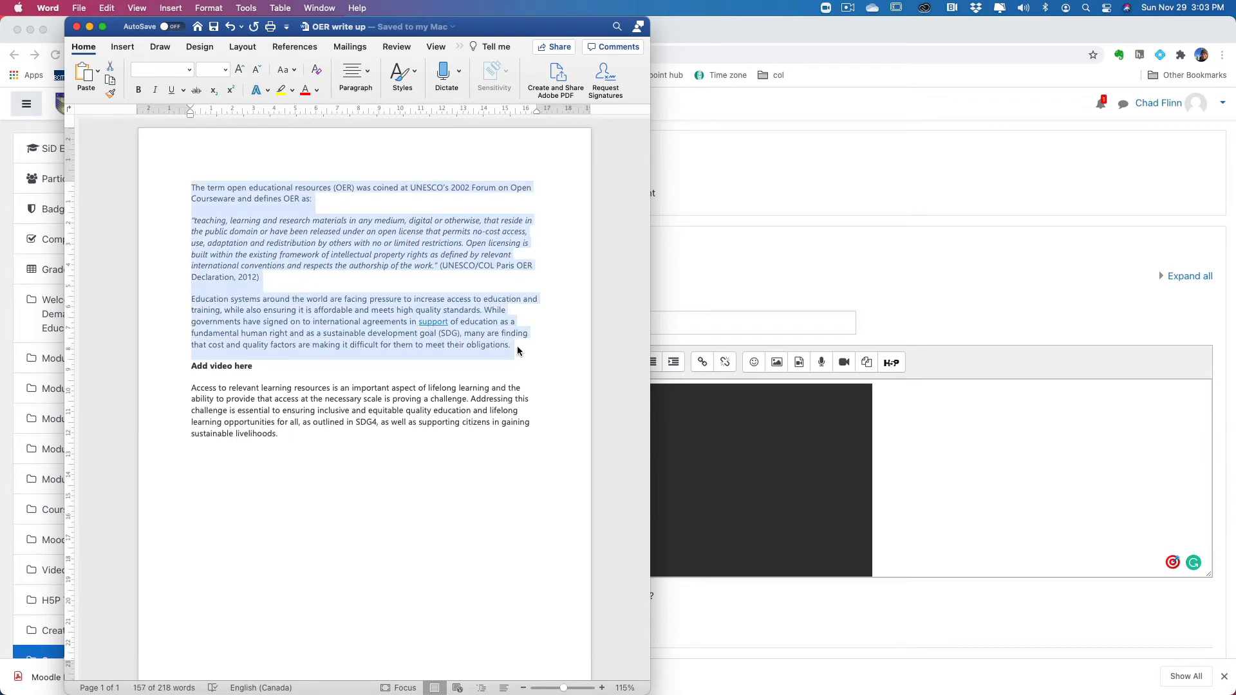
Step: Paste the copied OER introduction above the video in the Moodle page contents
left_click(923, 435)
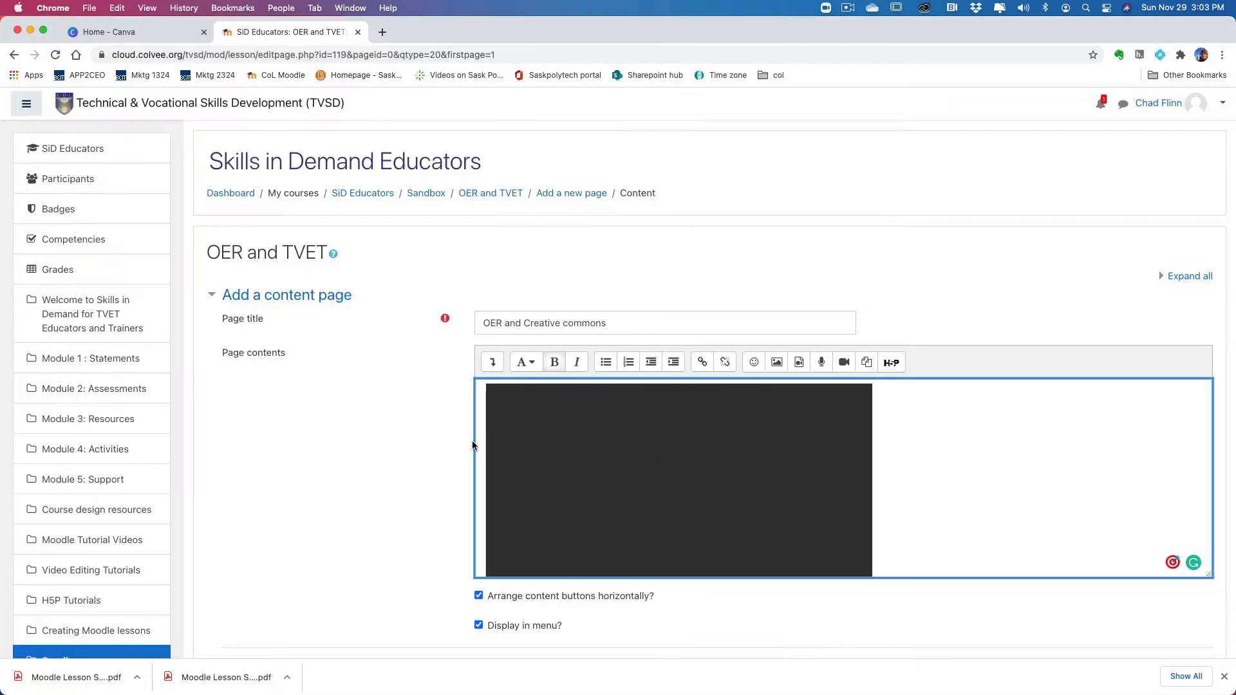
key("Return")
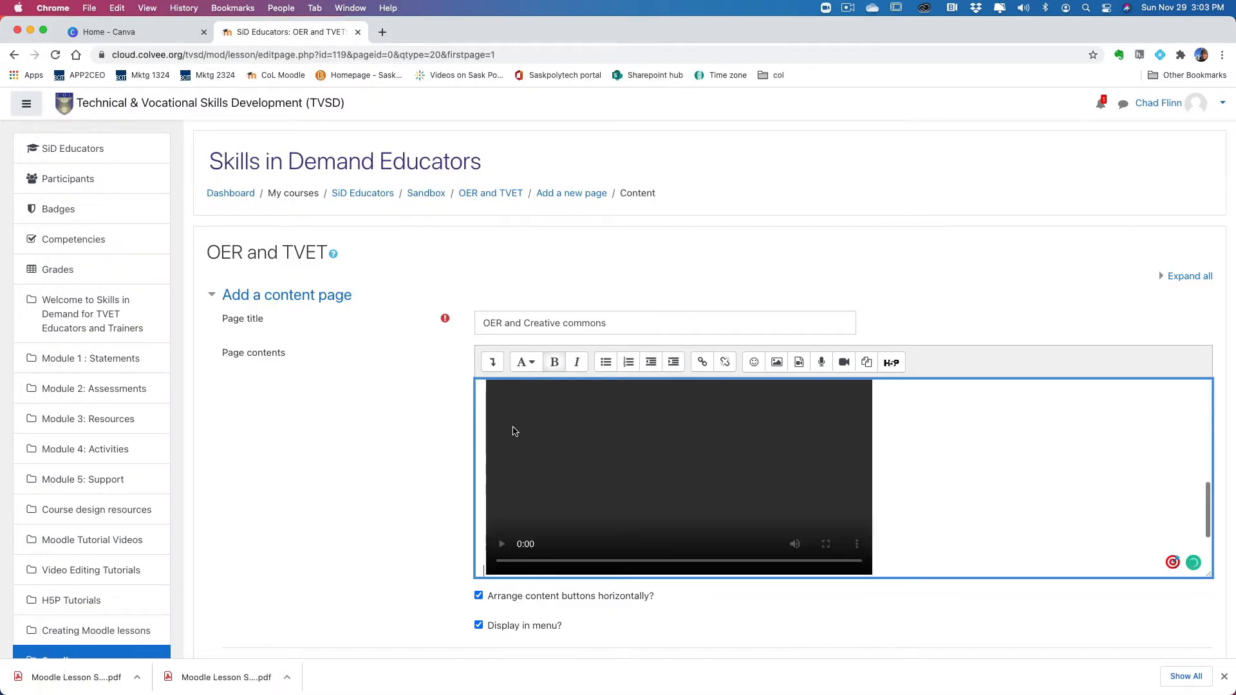
scroll(541, 434, "up", 6)
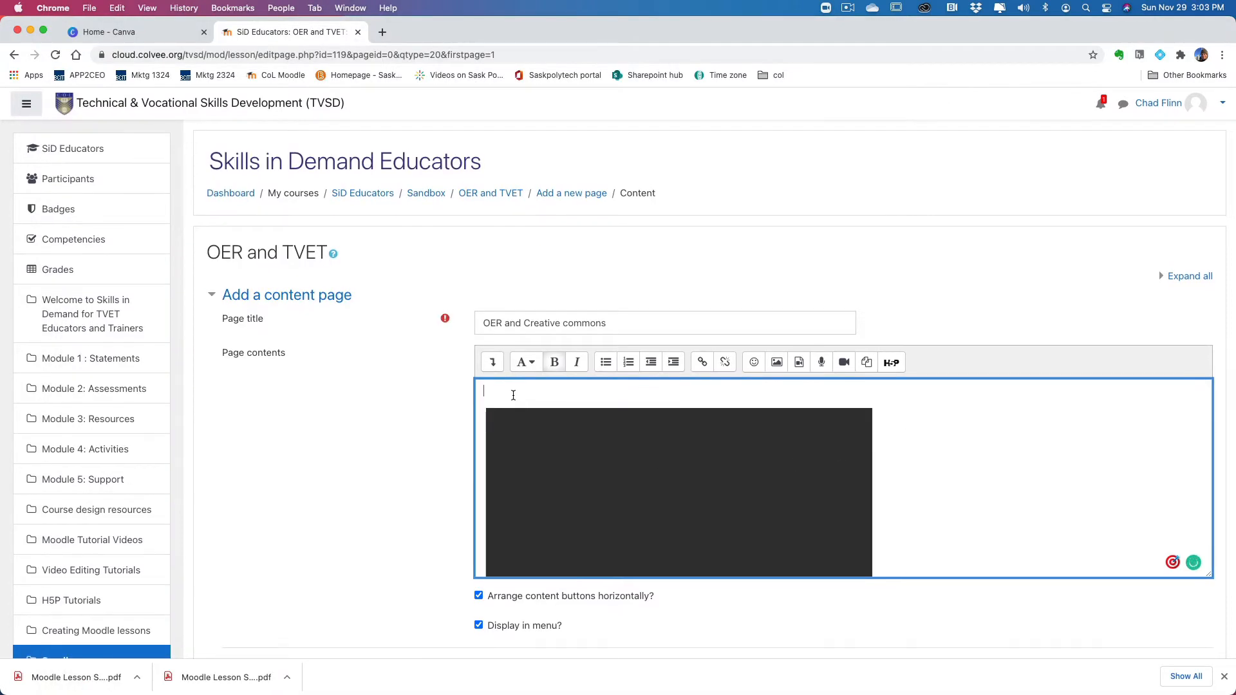
key("super+v")
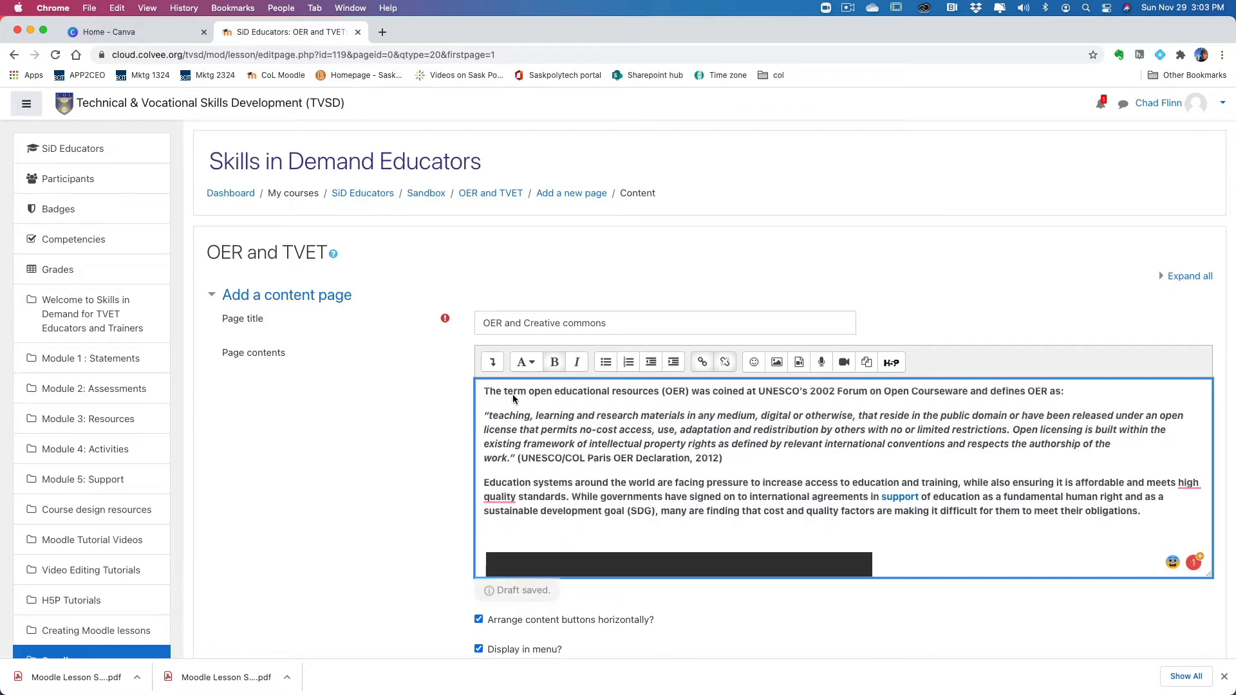
scroll(650, 442, "down", 5)
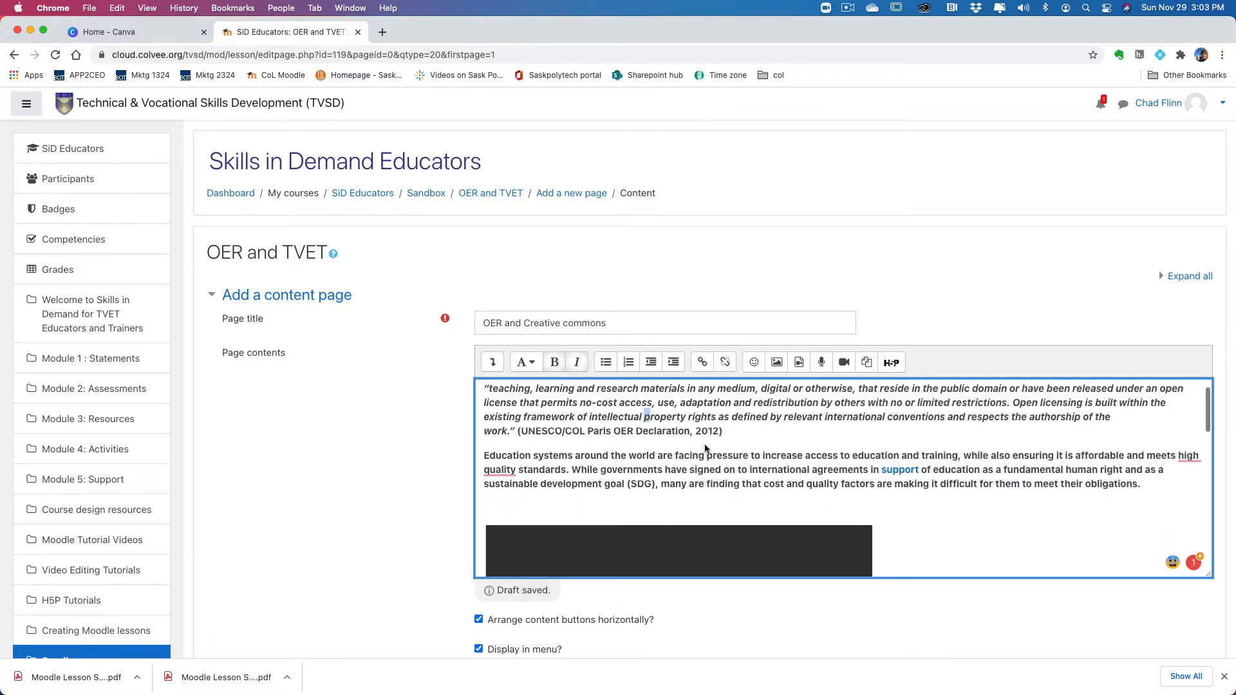
scroll(704, 451, "down", 3)
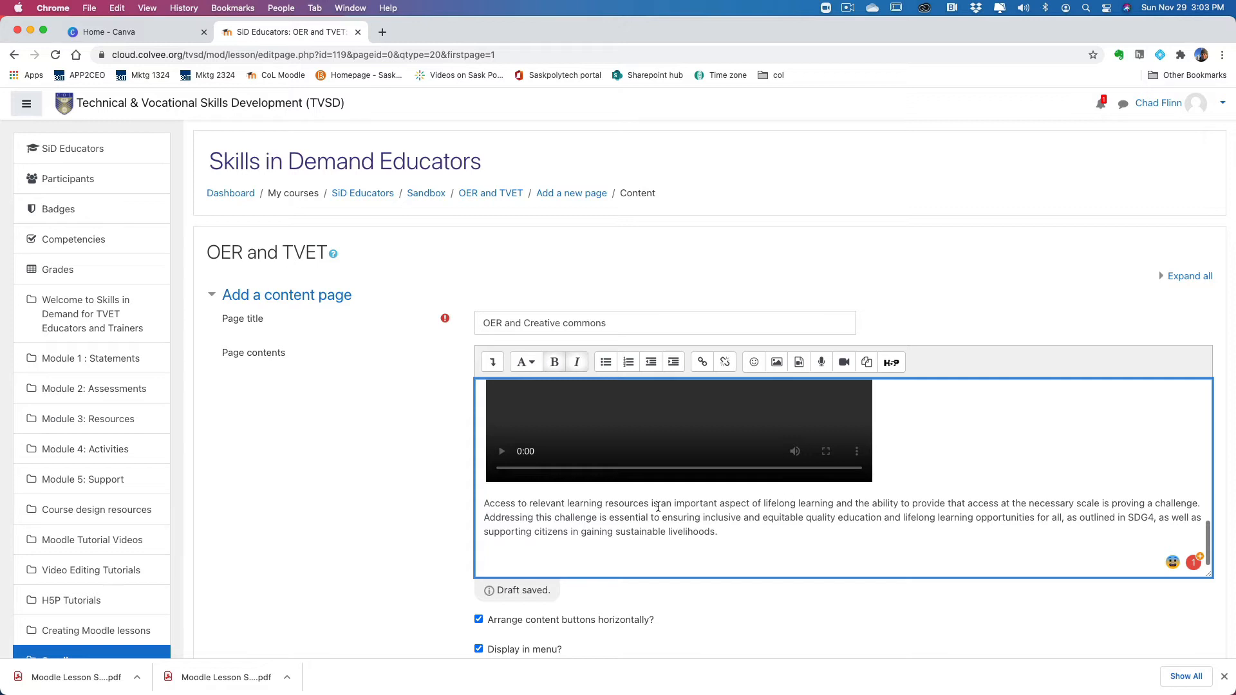
scroll(927, 454, "up", 8)
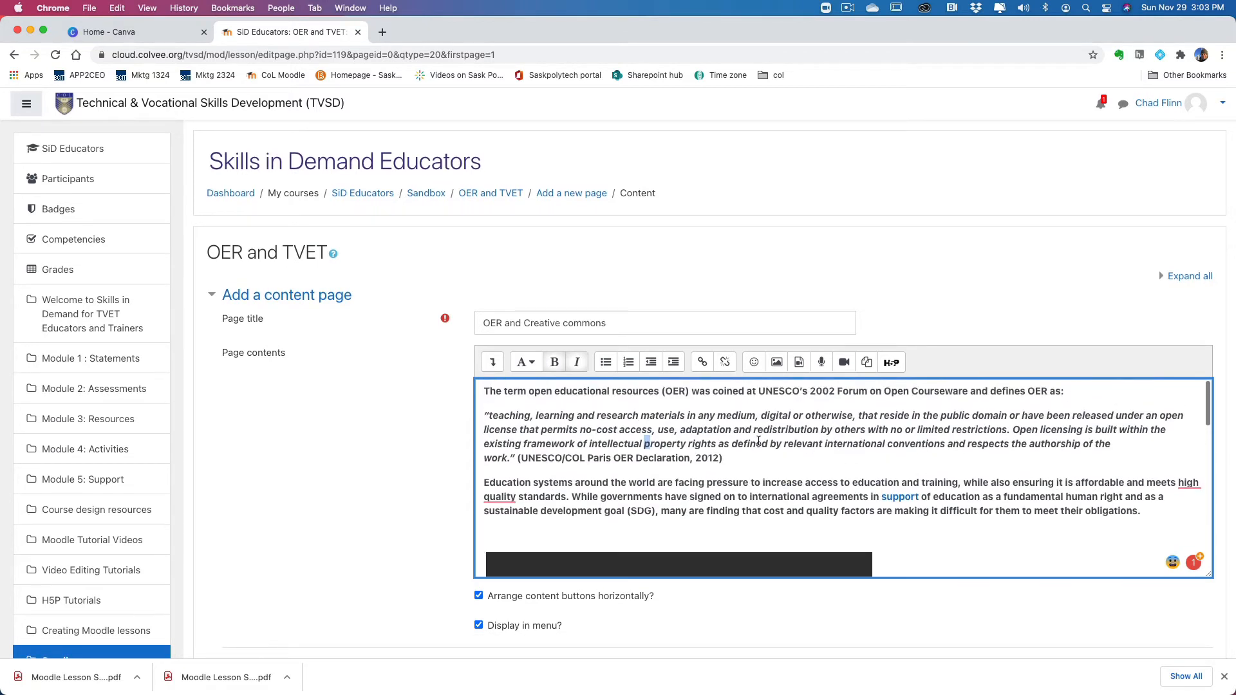
Step: Add a blank line below the UNESCO/COL quotation, then consult the Subtopic #1 image list in the storyboard PDF and return to Chrome
left_click(731, 455)
key("Return")
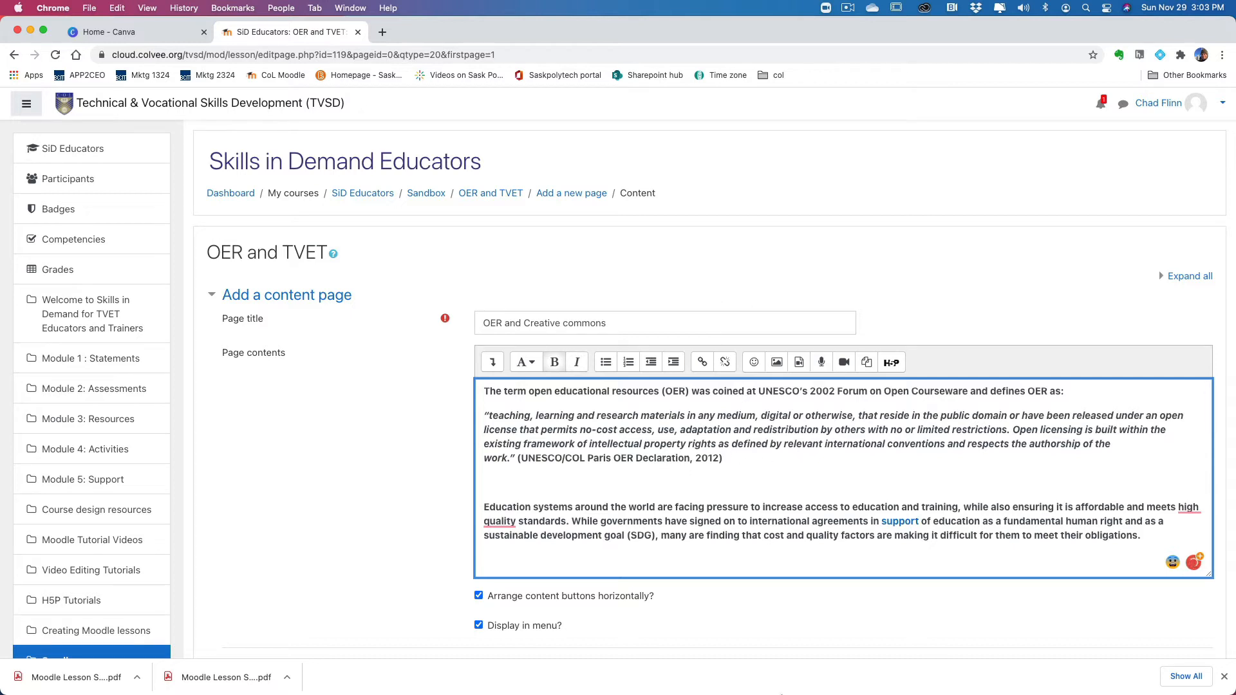
mouse_move(780, 692)
left_click(29, 29)
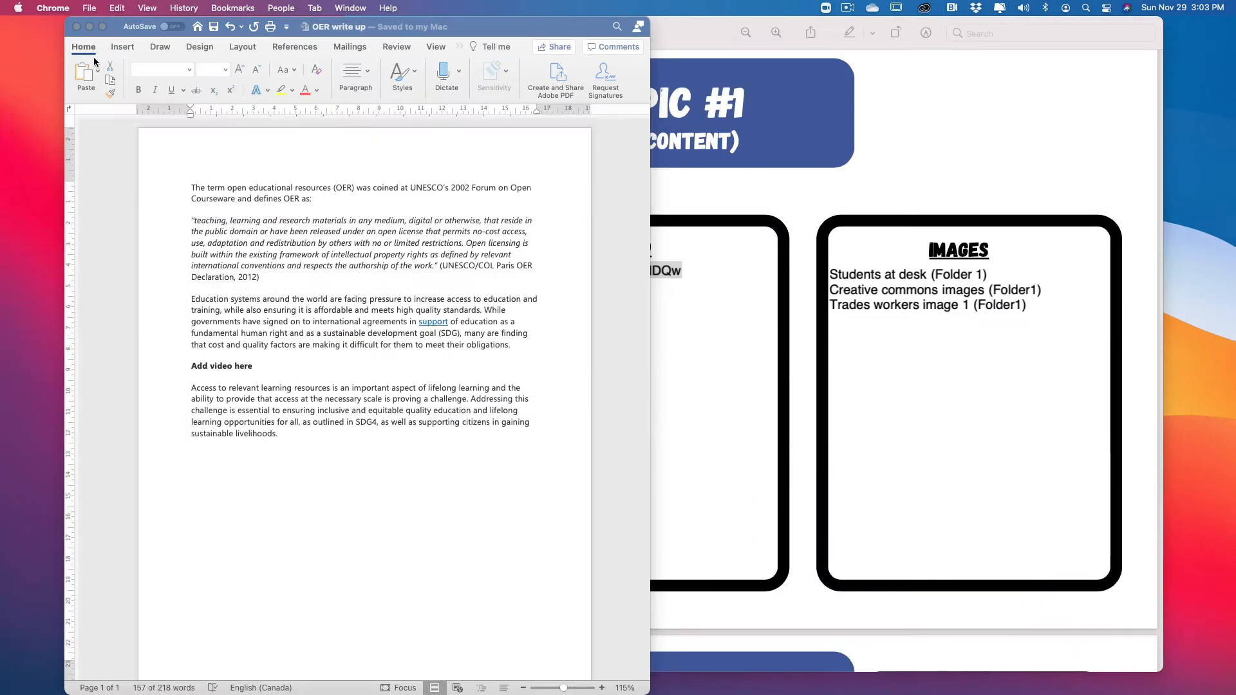
left_click(91, 26)
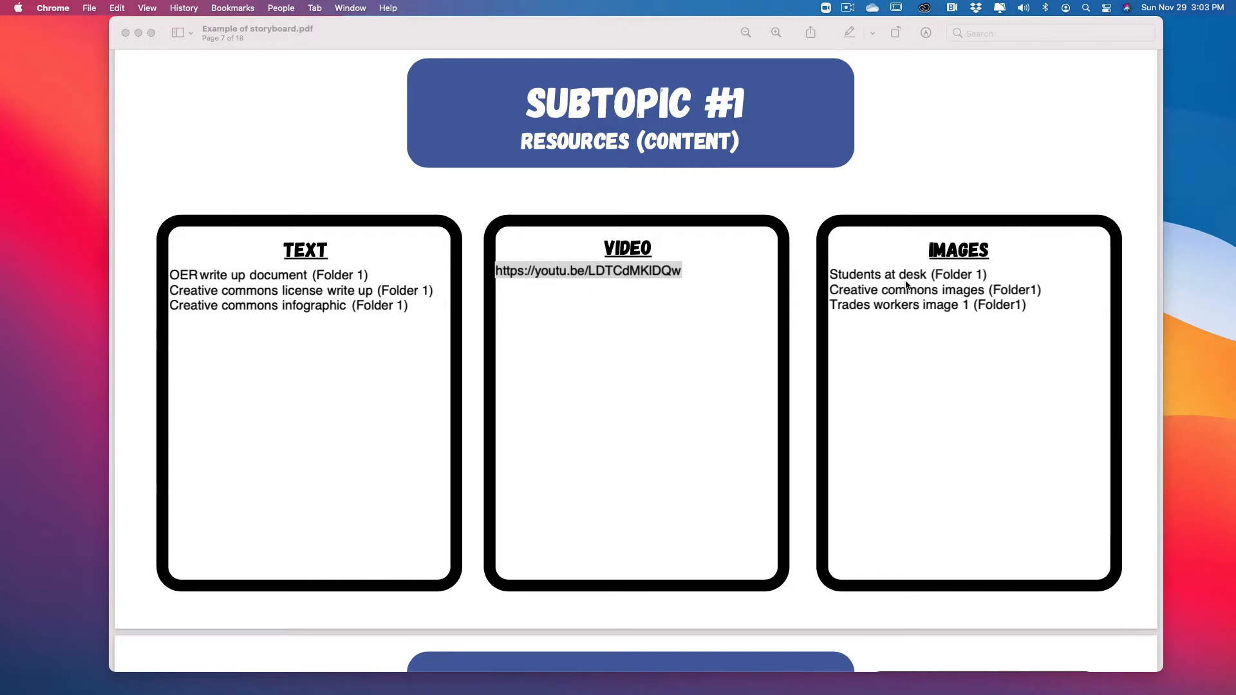
mouse_move(664, 694)
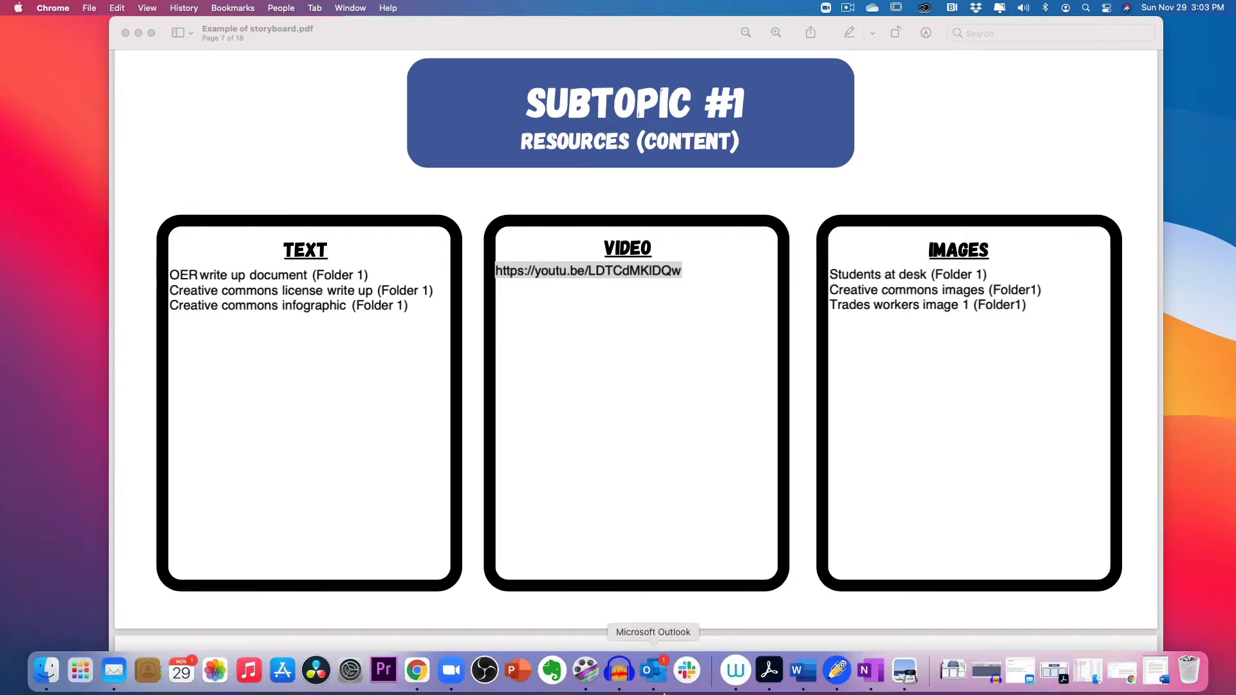
left_click(413, 675)
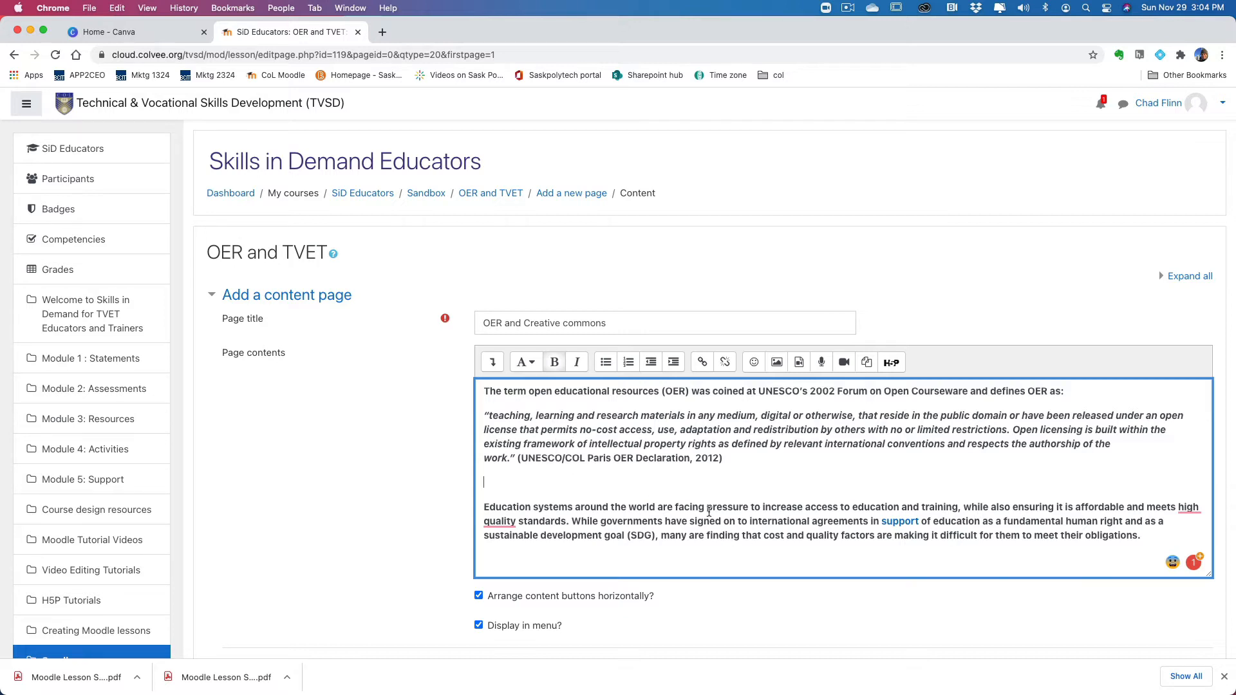
Step: Begin inserting an image on the blank line below the quotation and browse the Desktop for a file to upload
left_click(778, 364)
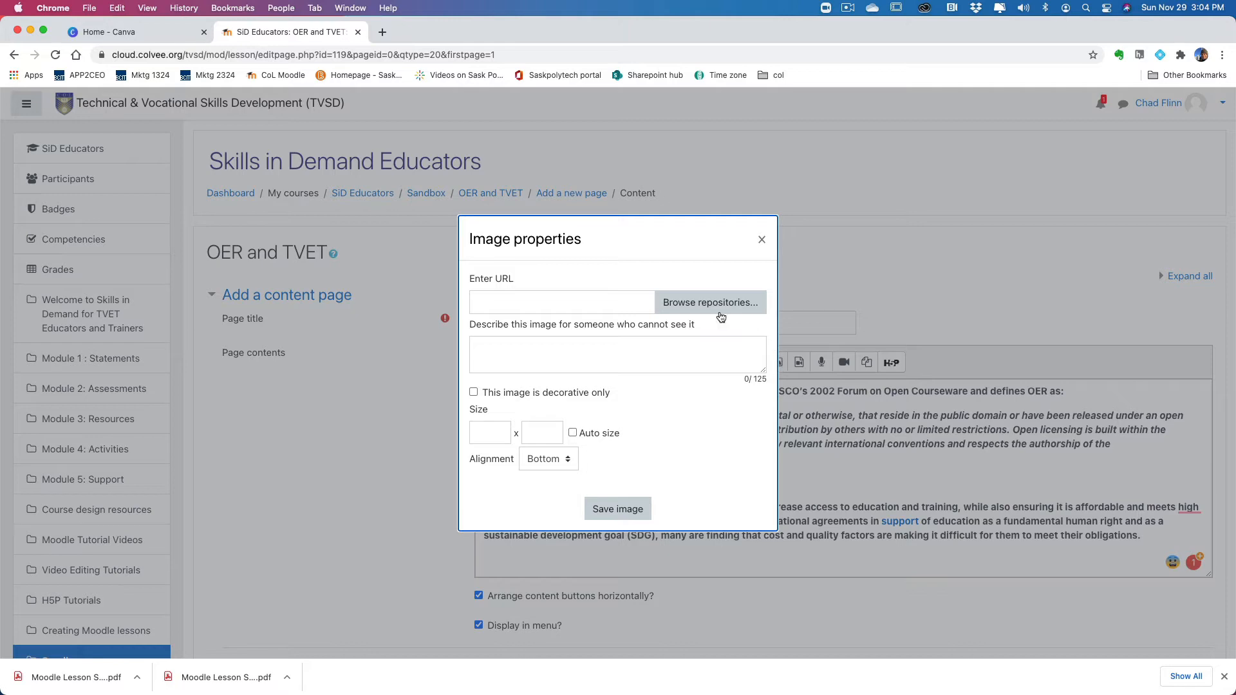
left_click(711, 309)
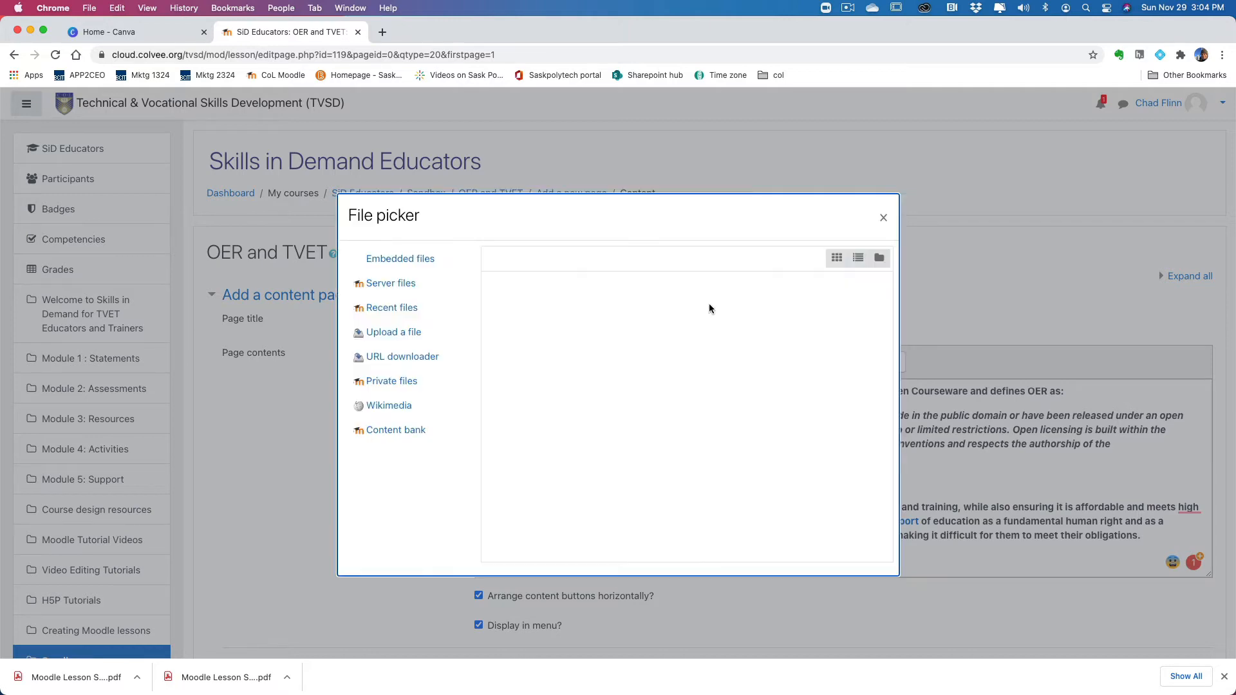
left_click(544, 325)
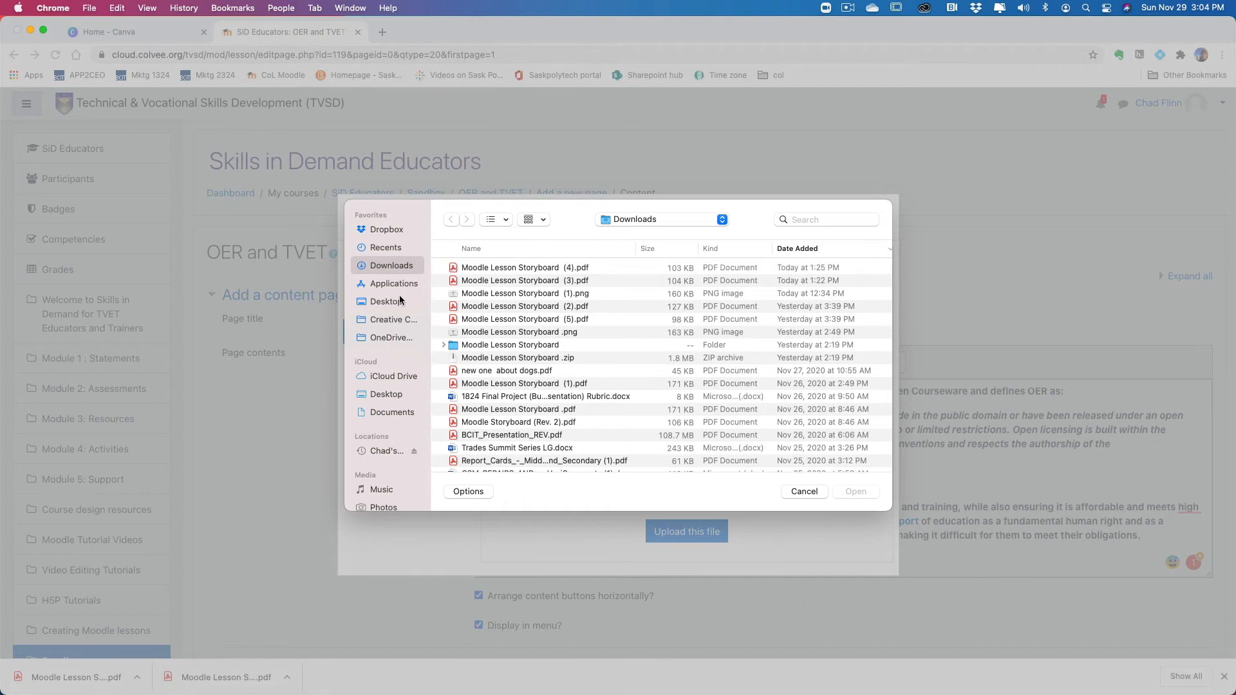
left_click(392, 303)
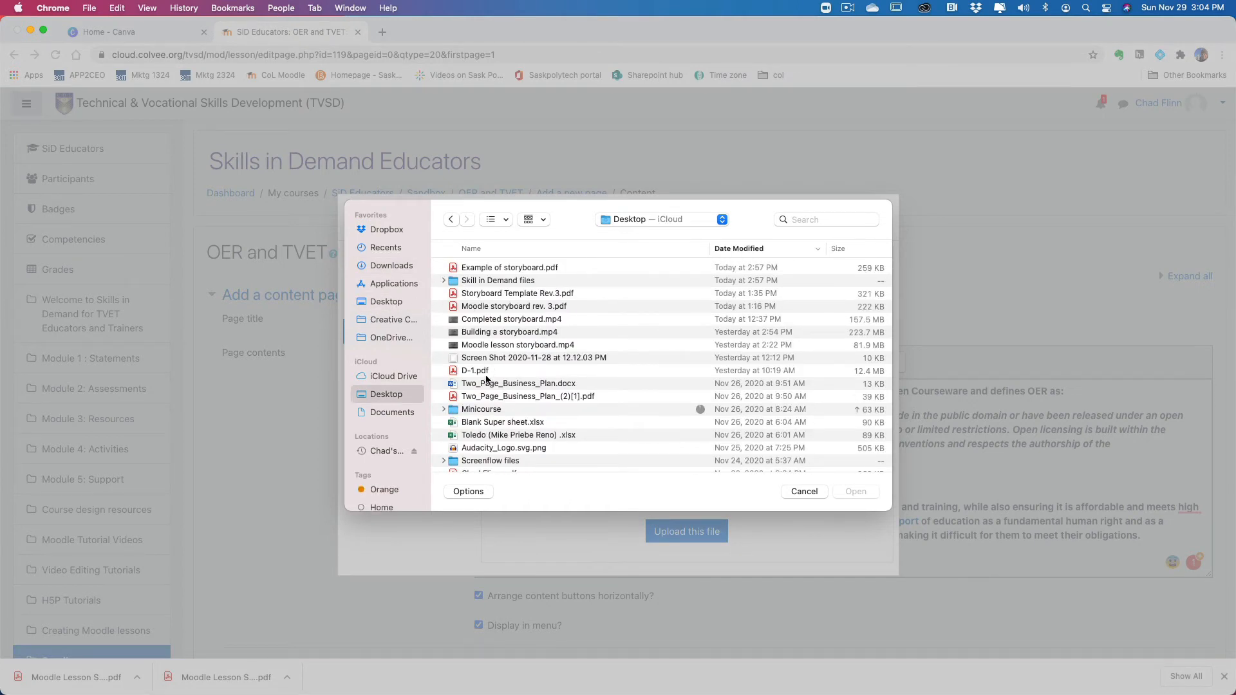
scroll(482, 394, "down", 1)
scroll(482, 394, "down", 5)
scroll(477, 386, "up", 6)
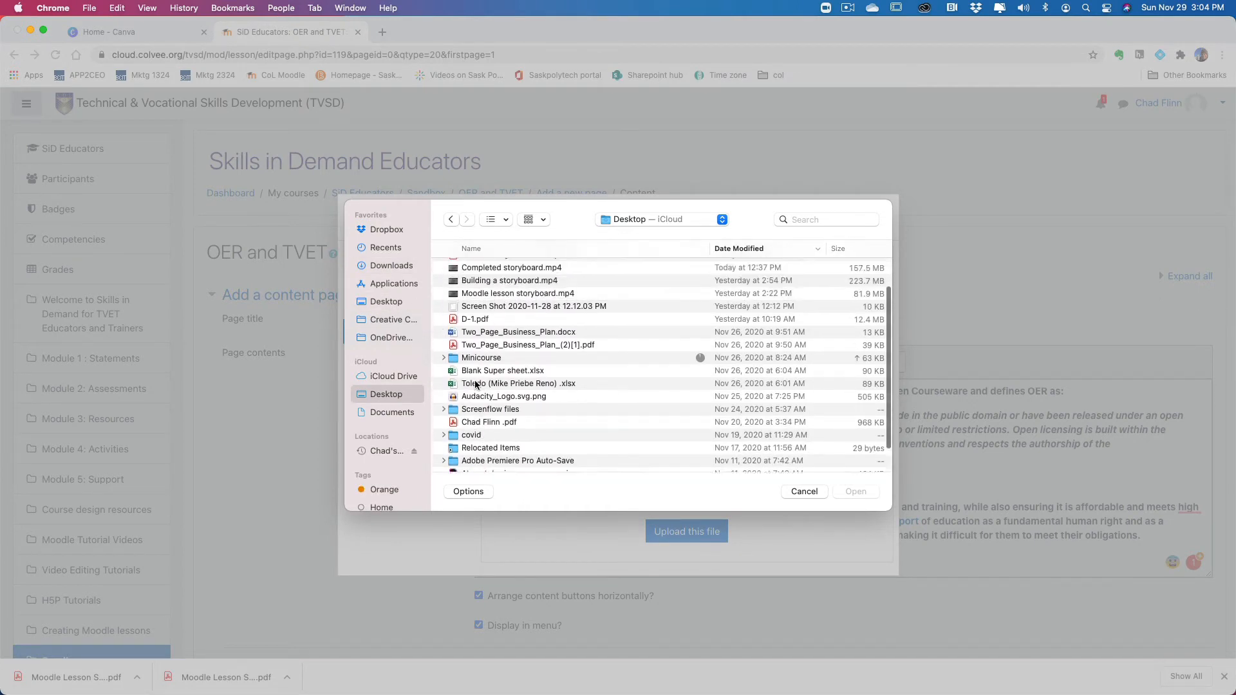
scroll(475, 385, "down", 5)
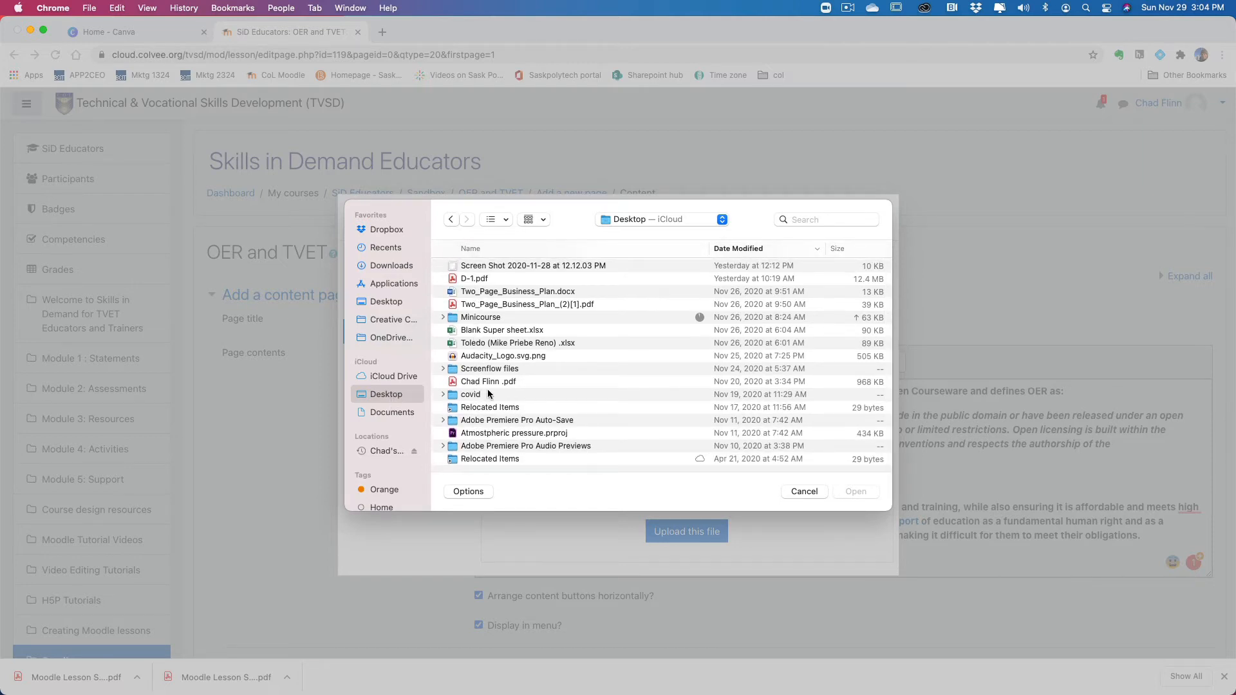
scroll(484, 368, "up", 5)
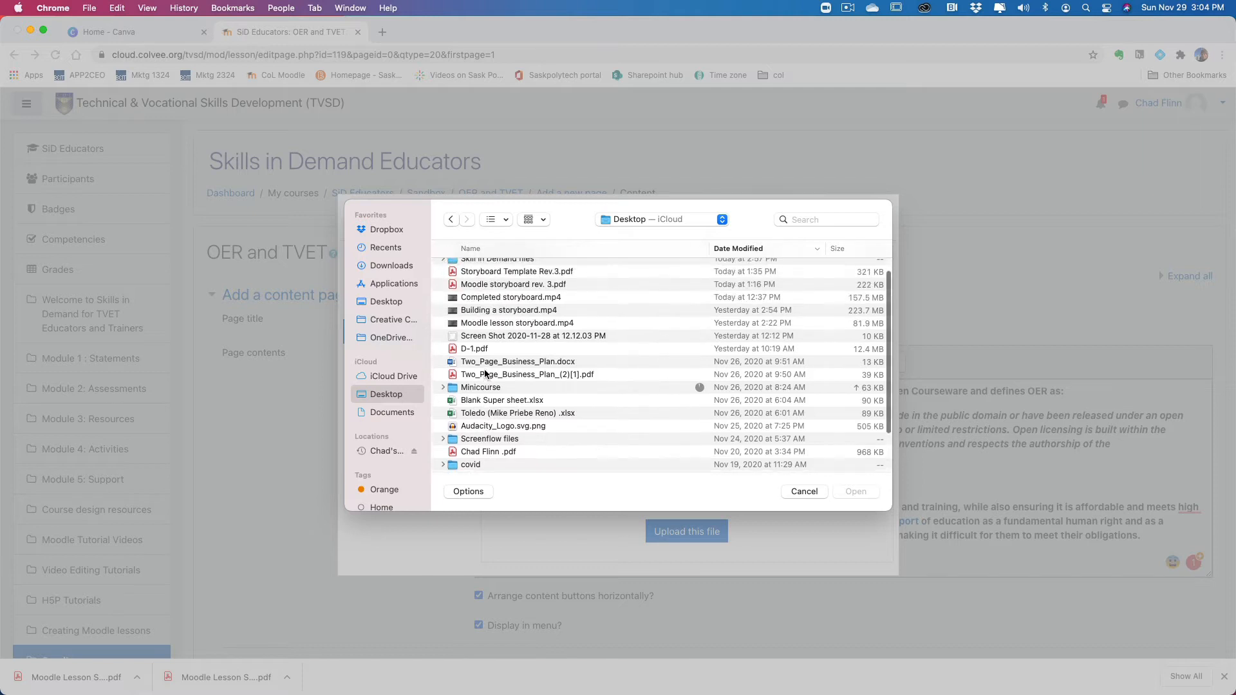
Step: Upload Student at desk.jpg from the Images folder inside Folder 1 of Skill in Demand files
left_click(496, 282)
double_click(496, 281)
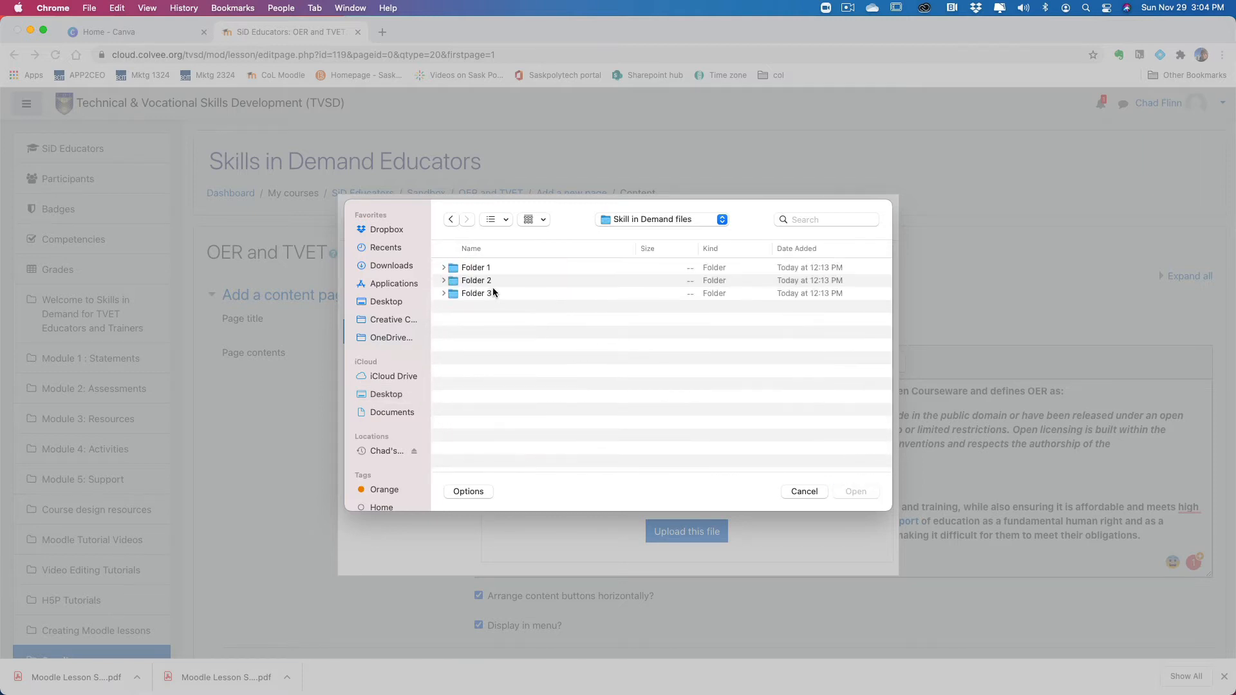
double_click(471, 273)
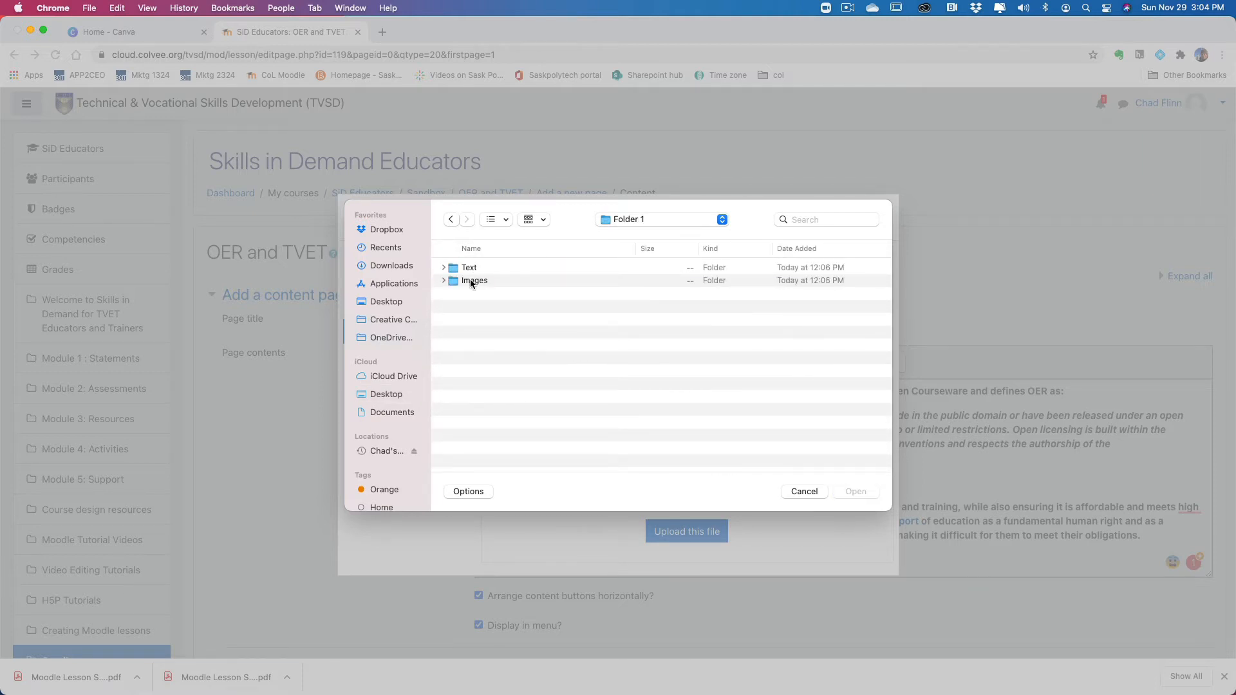
double_click(470, 280)
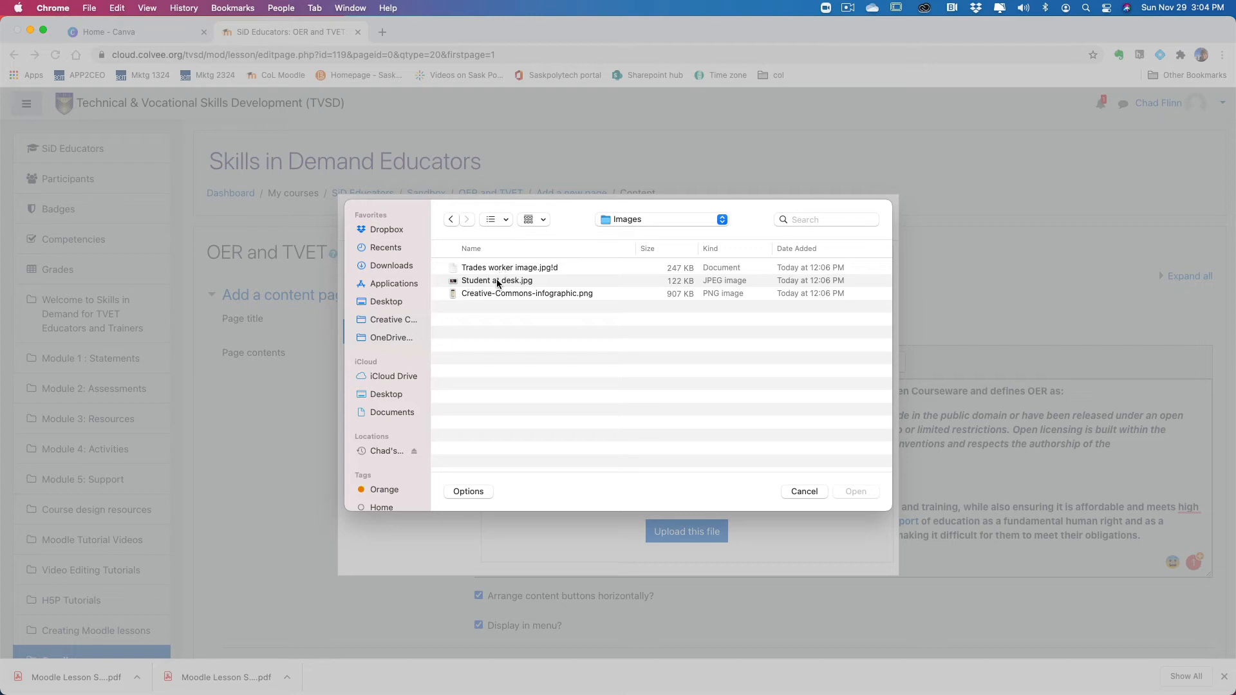
left_click(495, 282)
left_click(855, 492)
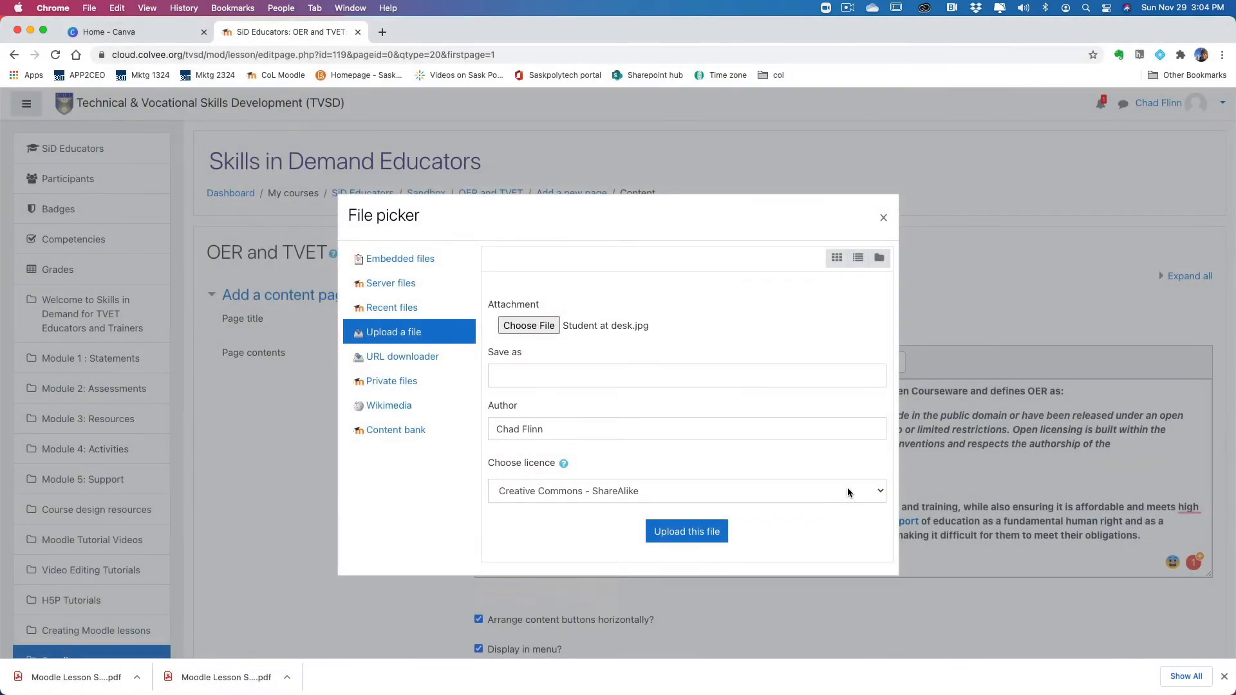
left_click(687, 531)
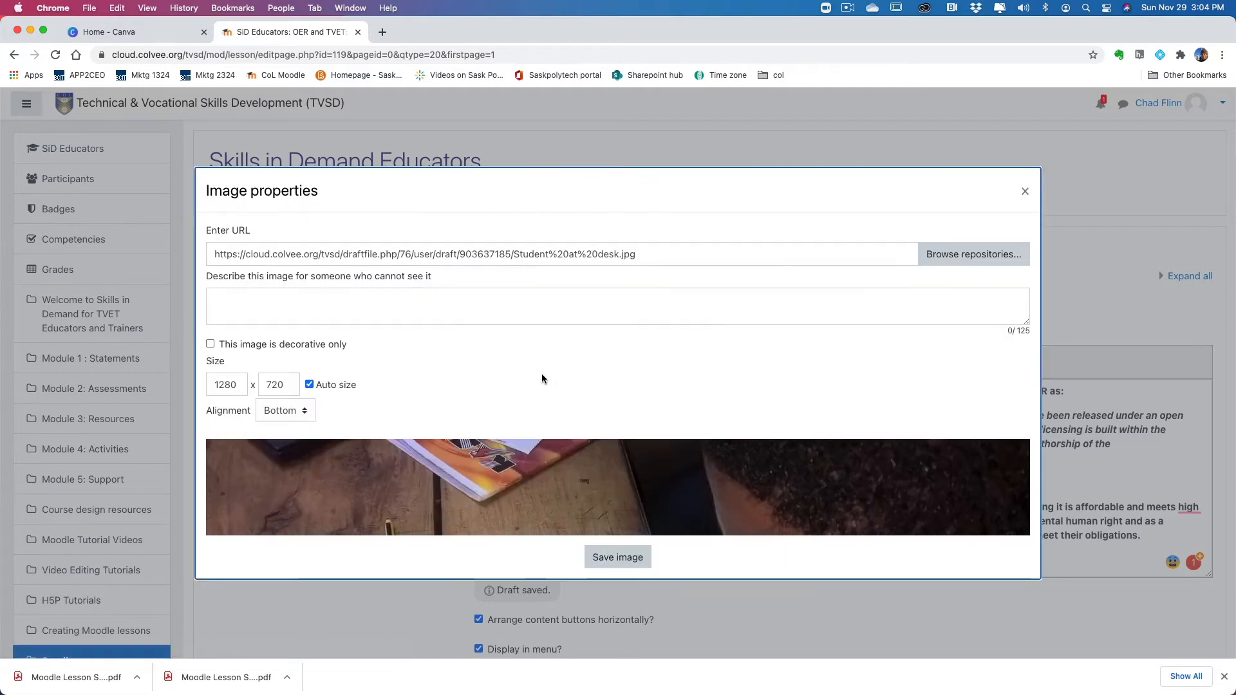
Step: Describe the image as "Student at desk", set its width to 600 with automatic sizing, and insert it below the quotation
left_click(270, 302)
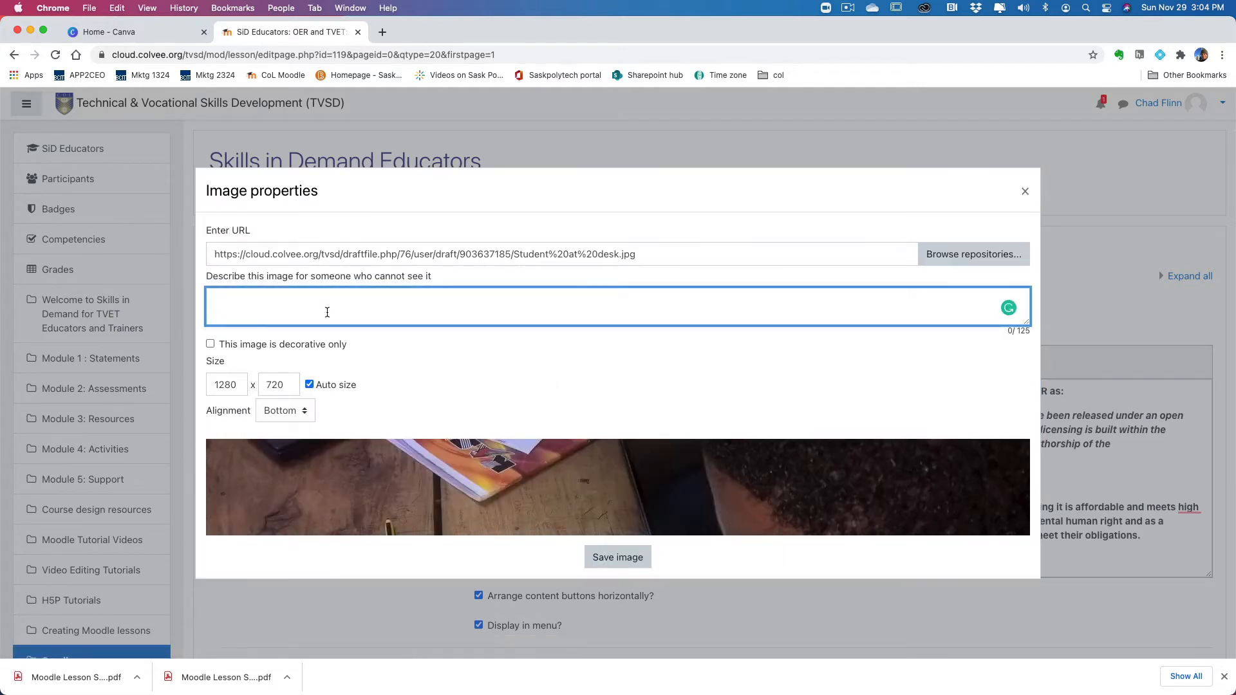
type("Student at desk")
left_click_drag(236, 385, 201, 388)
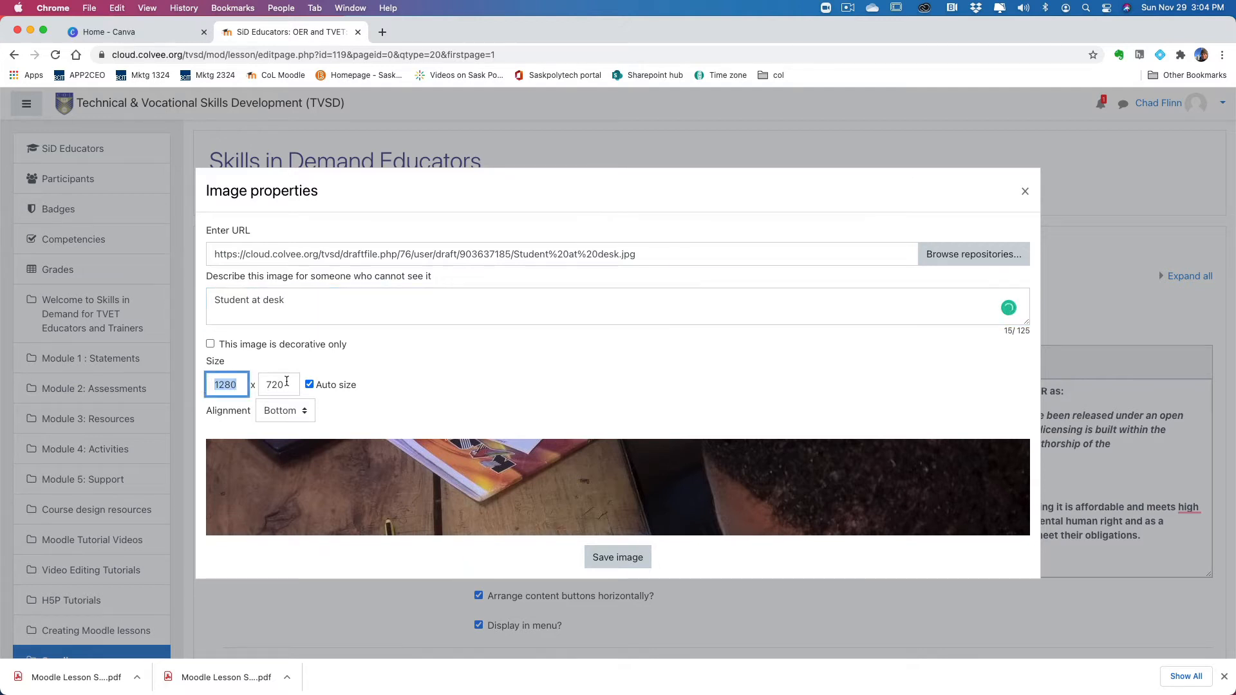
type("600")
left_click(484, 371)
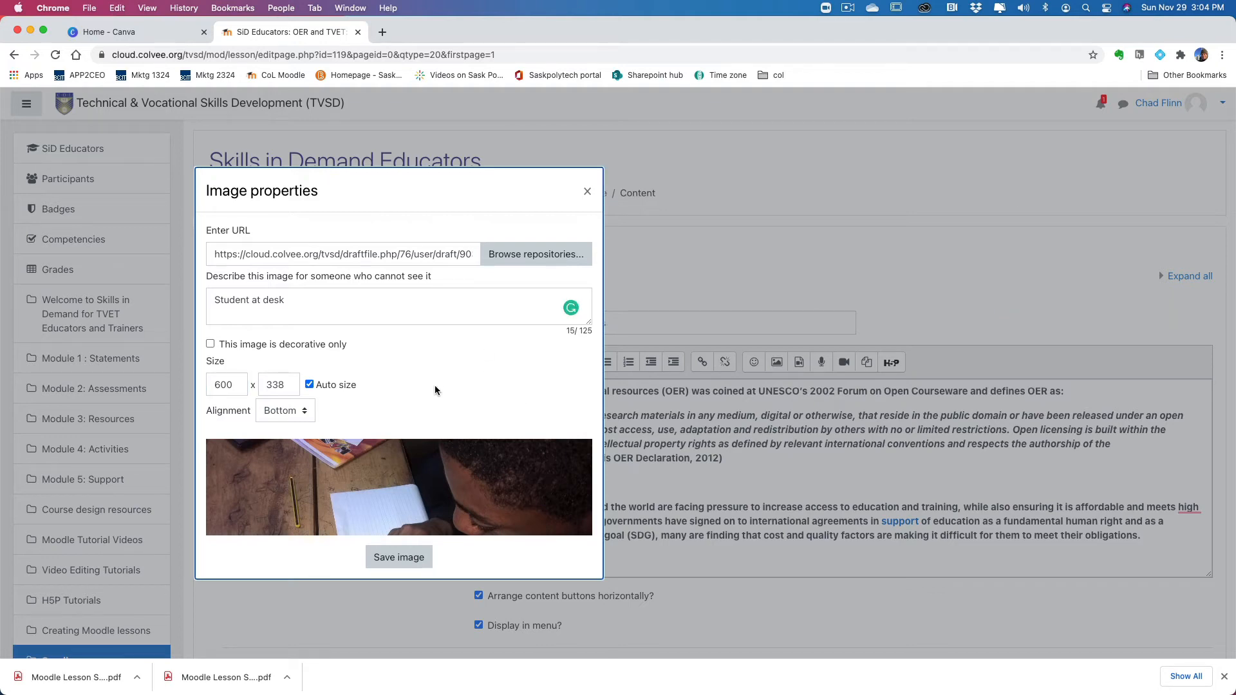
left_click(415, 561)
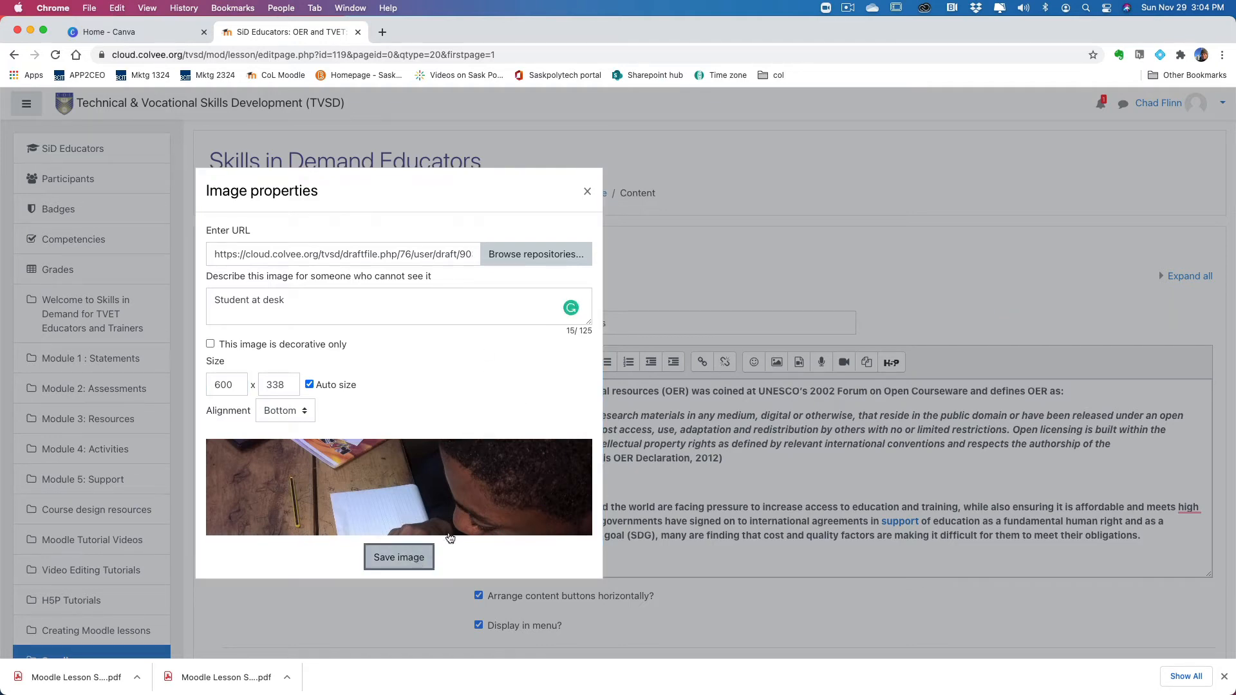
scroll(856, 494, "down", 5)
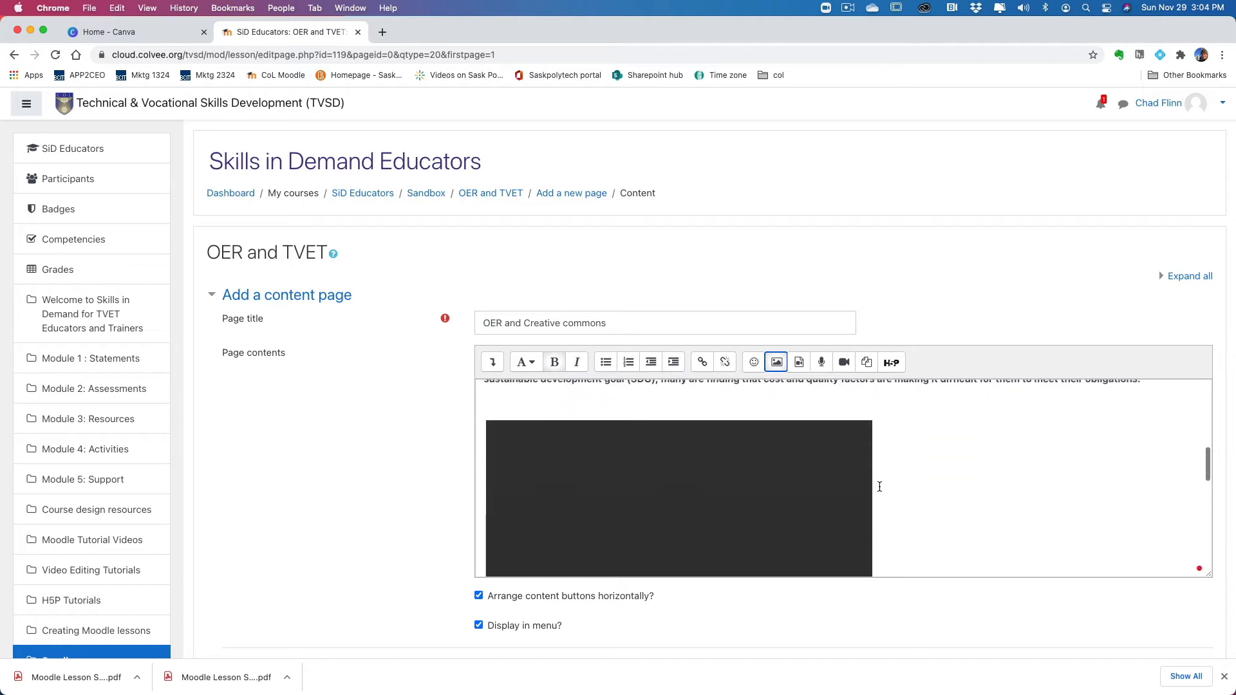
scroll(842, 469, "down", 6)
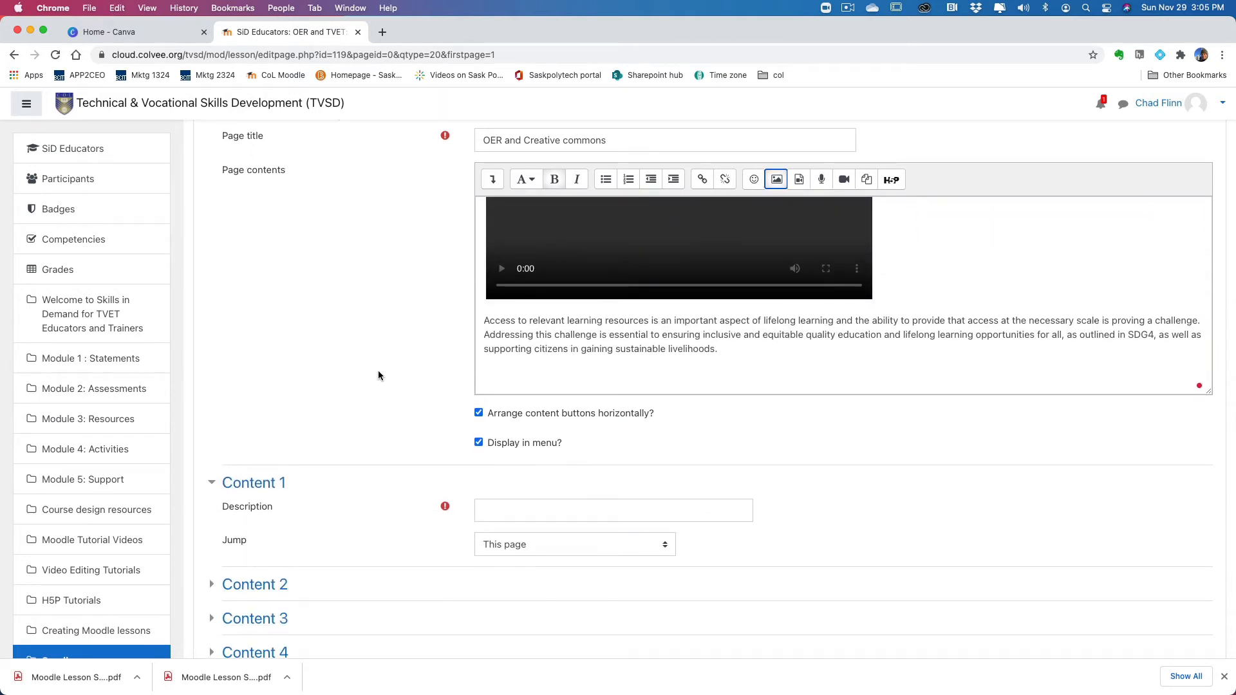
scroll(378, 371, "up", 5)
scroll(560, 425, "up", 10)
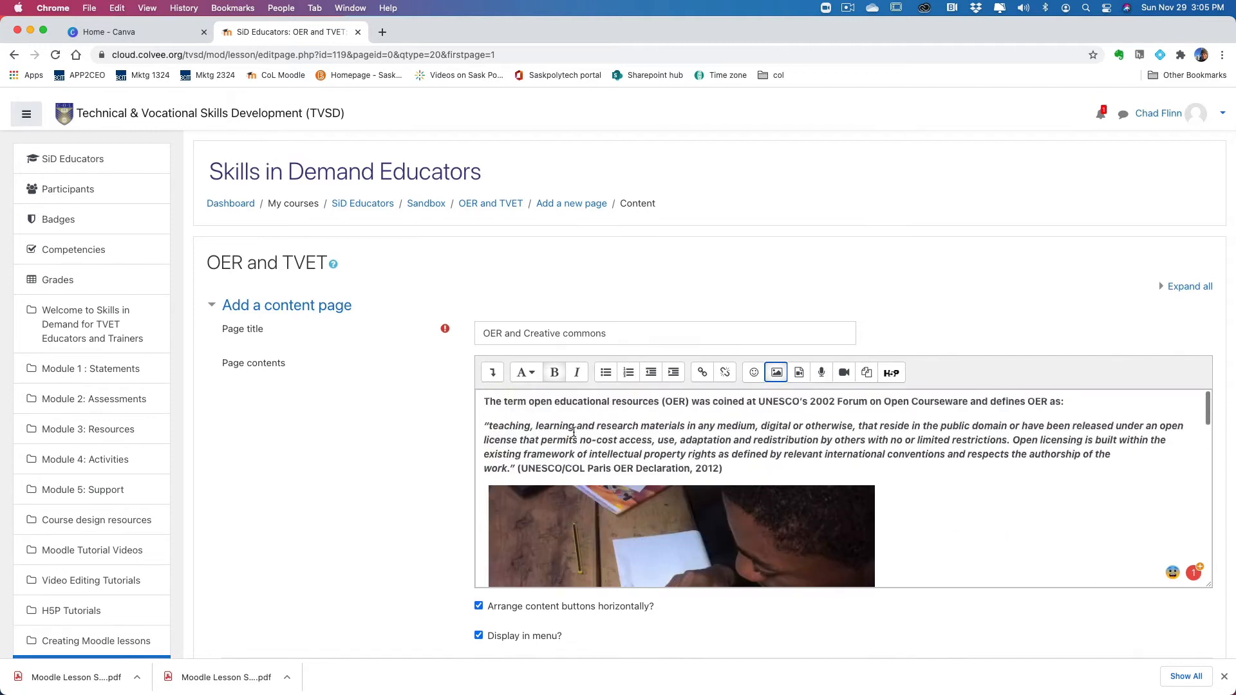
Step: Switch to the storyboard PDF in Preview, examine the lesson flow chart and the Subtopic #1 resources, and return to Chrome
scroll(433, 433, "down", 1)
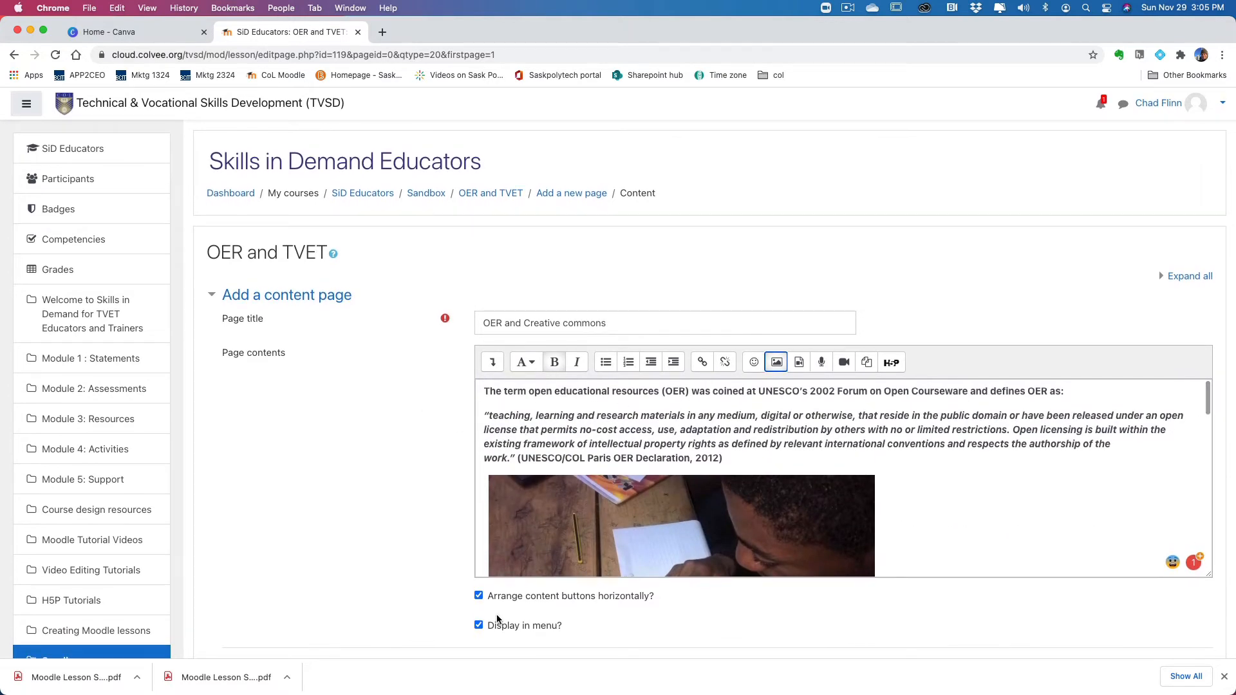
mouse_move(720, 692)
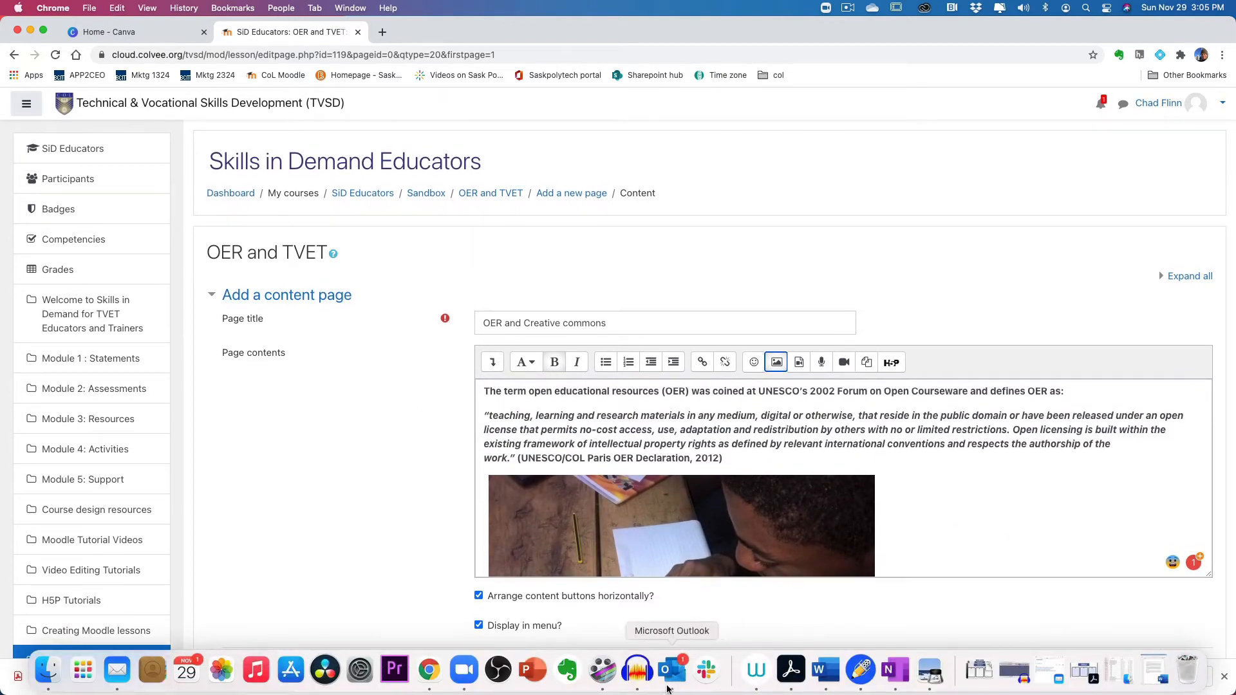
left_click(926, 676)
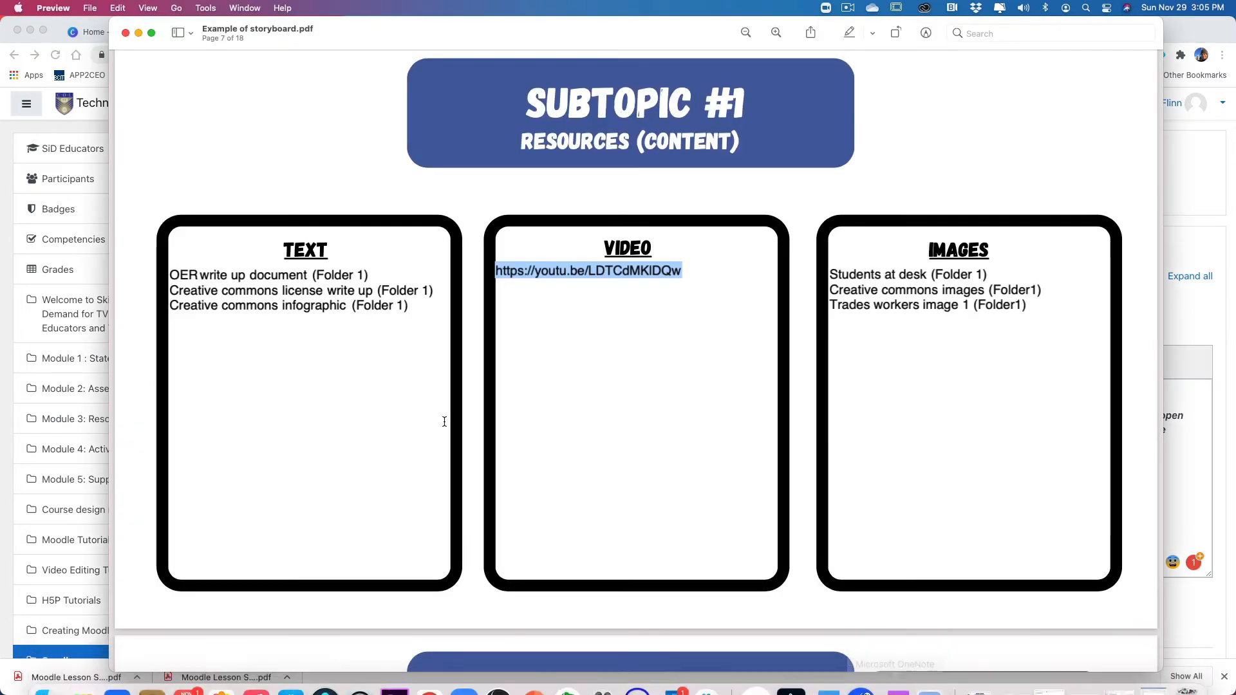
scroll(461, 425, "up", 20)
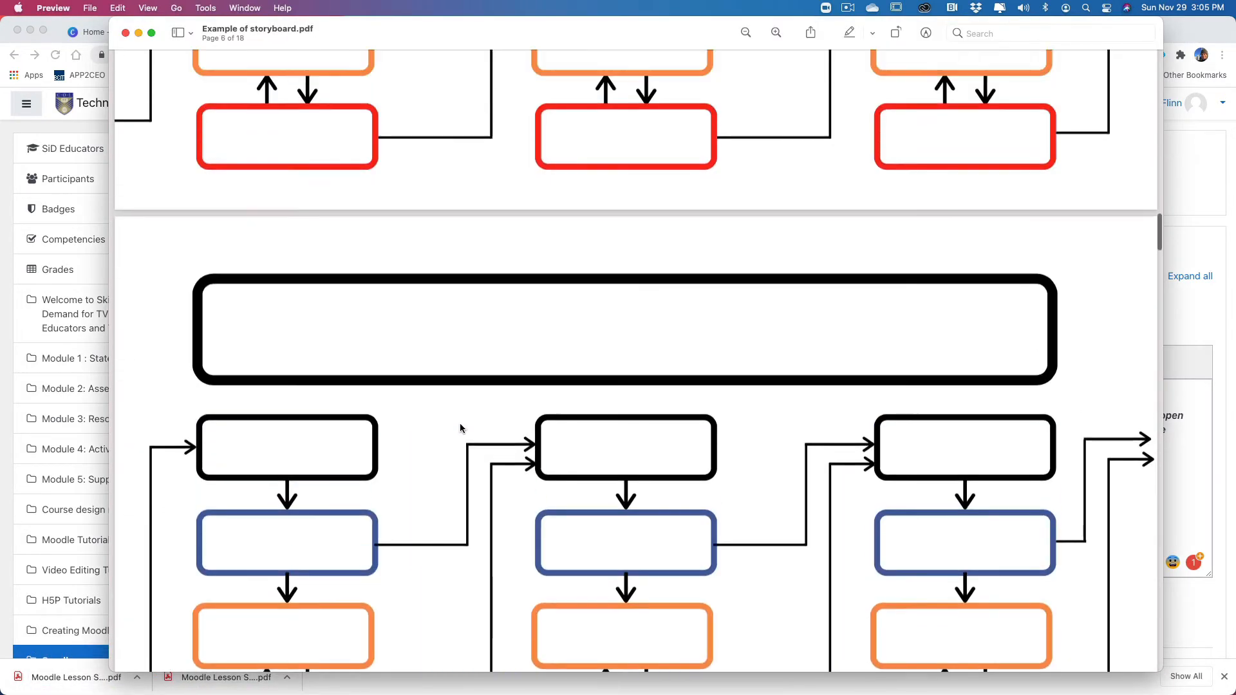
scroll(460, 423, "up", 5)
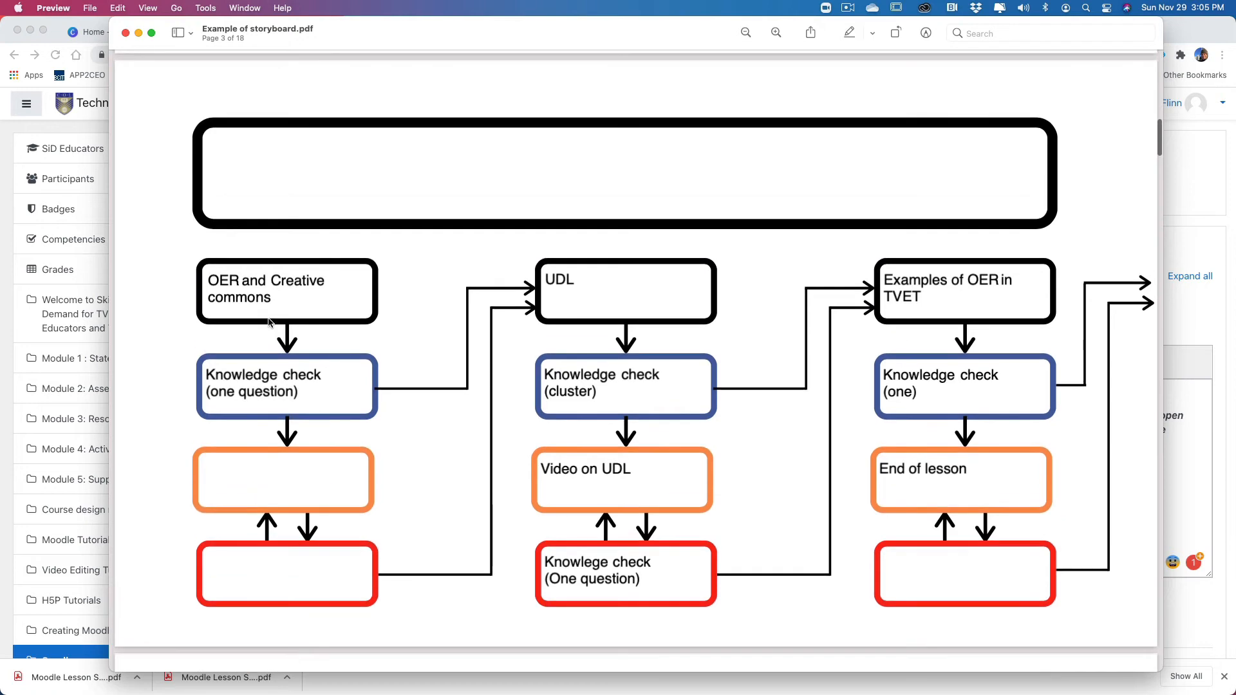
left_click(271, 290)
left_click(273, 397)
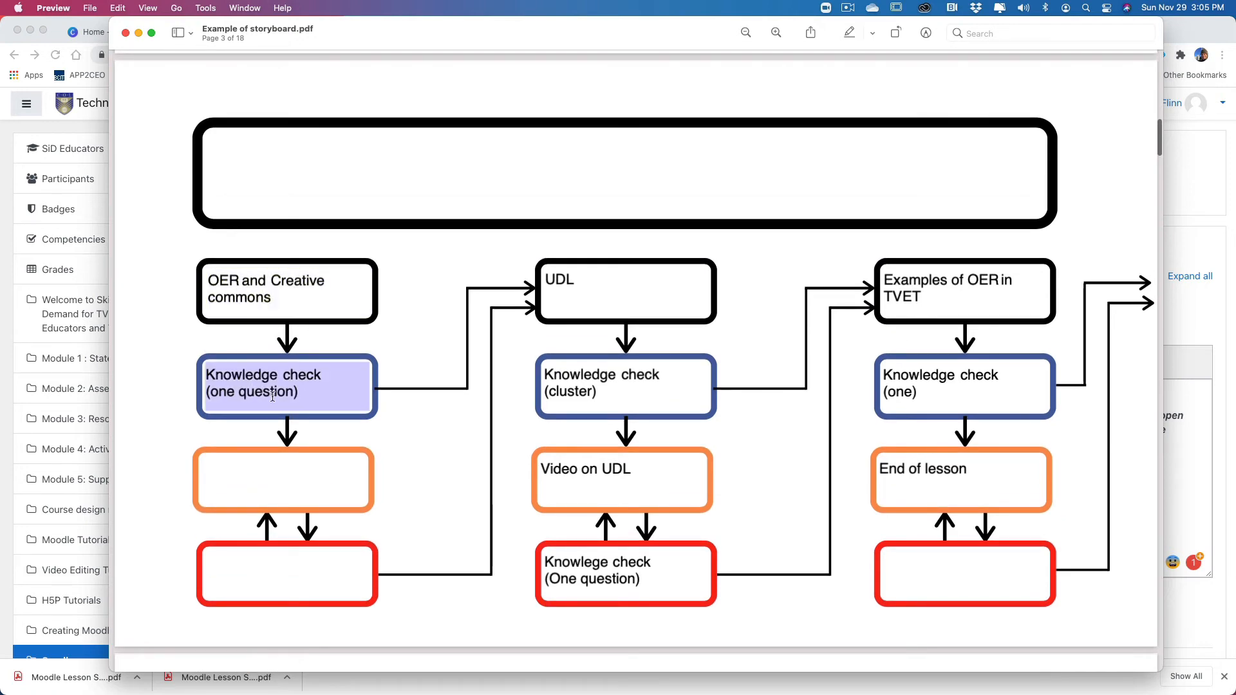
scroll(555, 415, "down", 15)
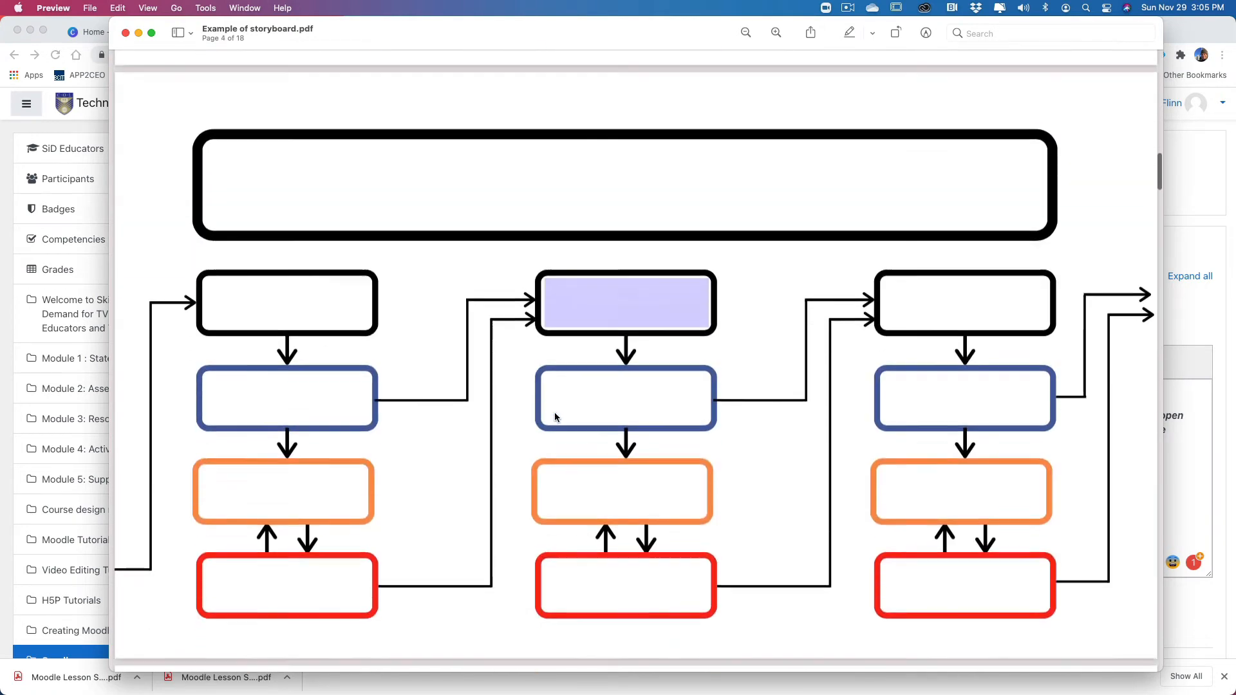
scroll(554, 416, "down", 10)
left_click(294, 358)
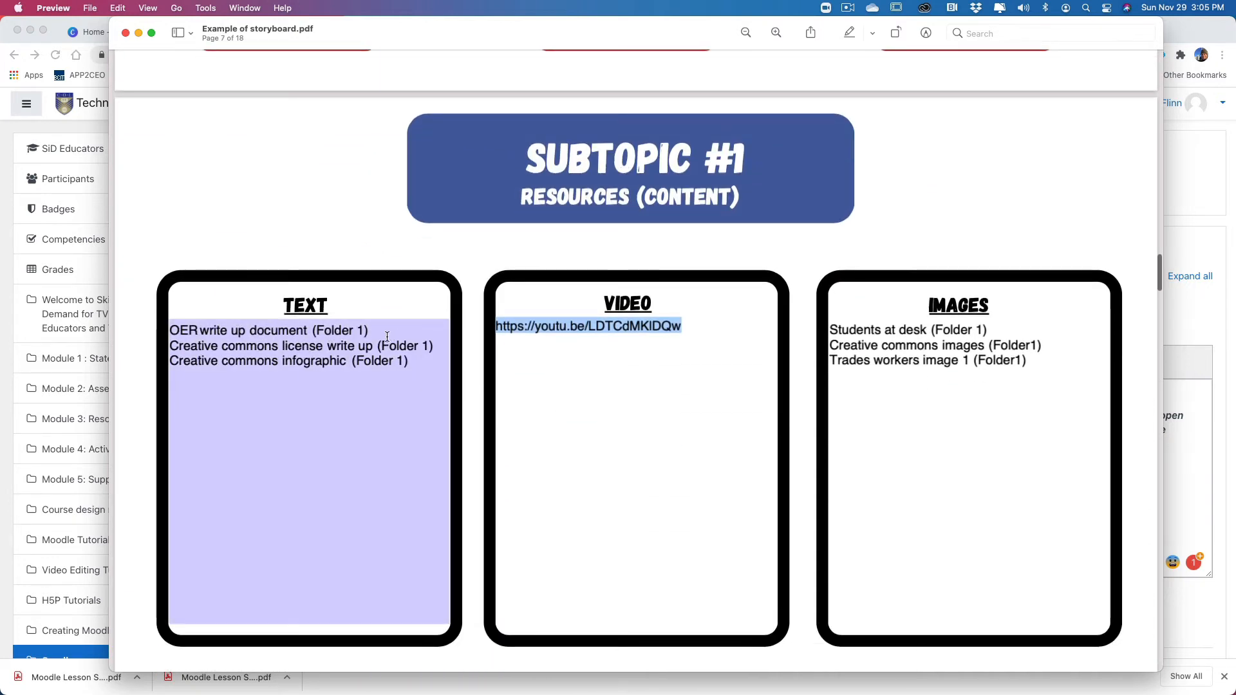
left_click(535, 325)
left_click(138, 33)
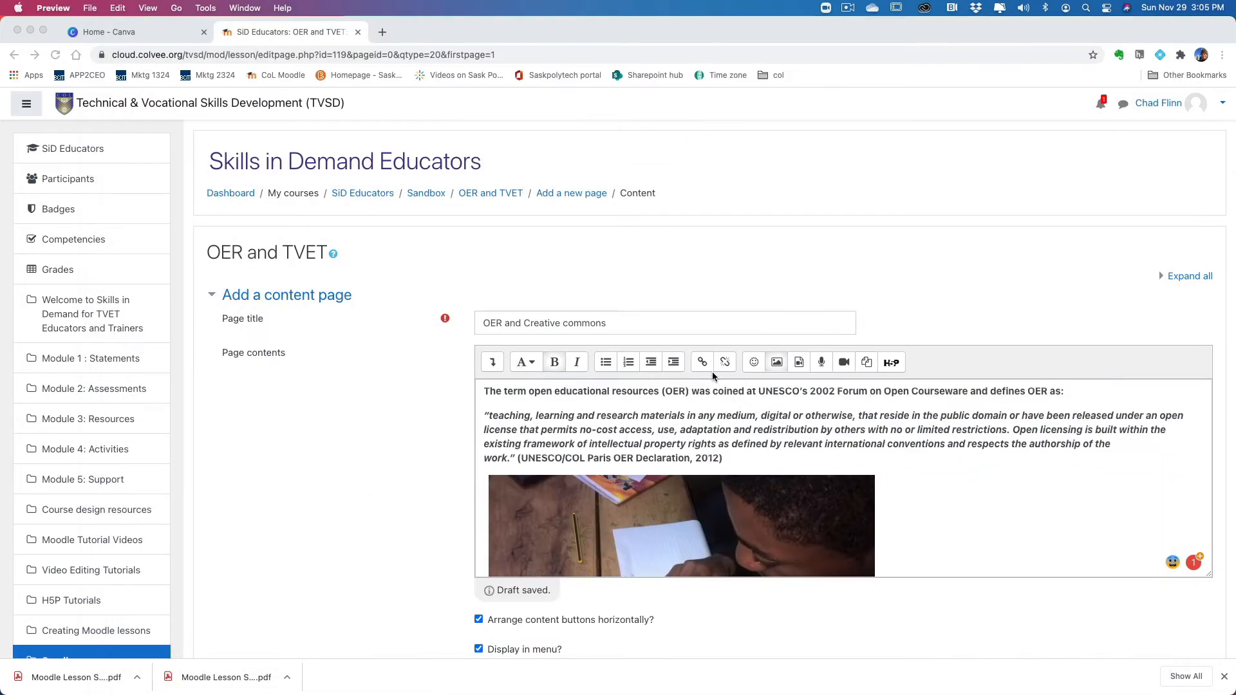
Step: Set the Content 1 description to "Next" with a jump to Next page, and save the content page
scroll(324, 354, "down", 6)
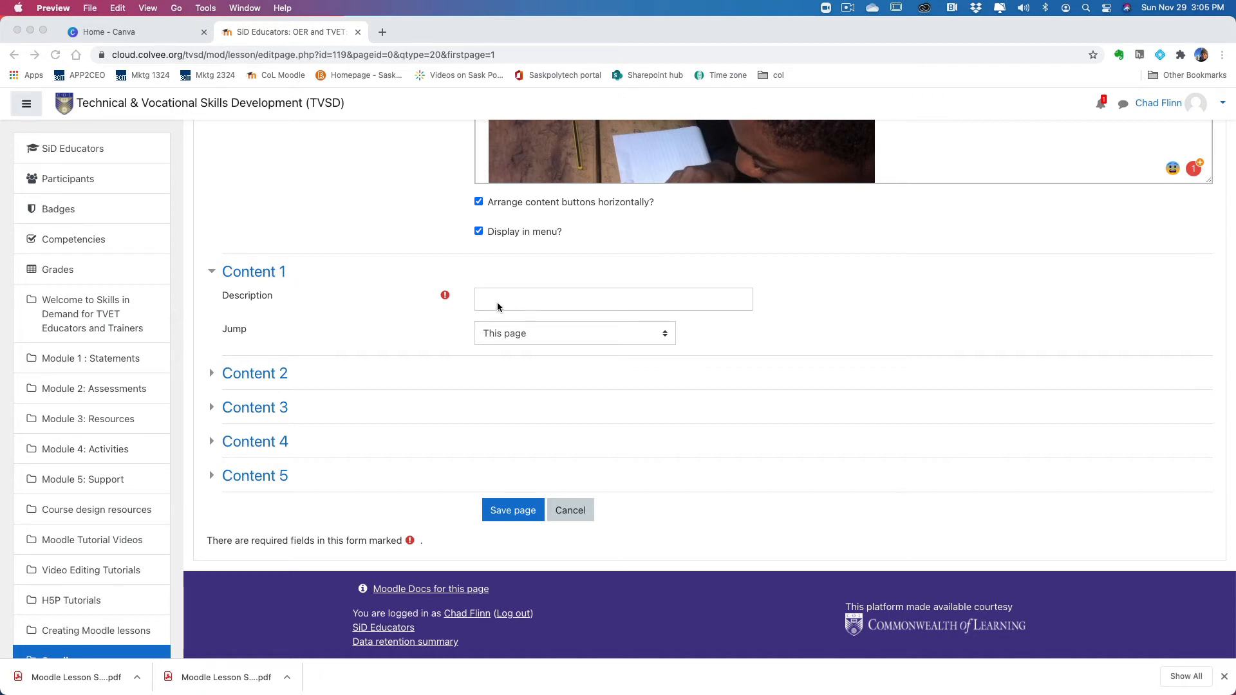
left_click(549, 305)
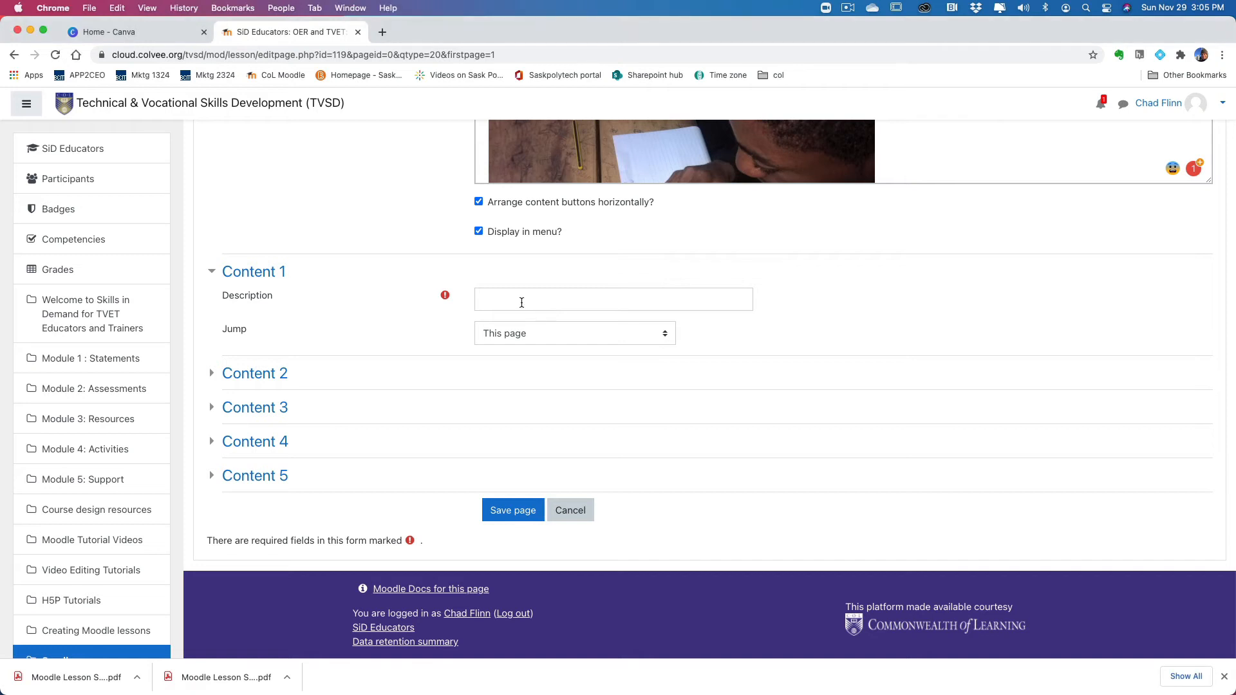
left_click(520, 301)
type("Next")
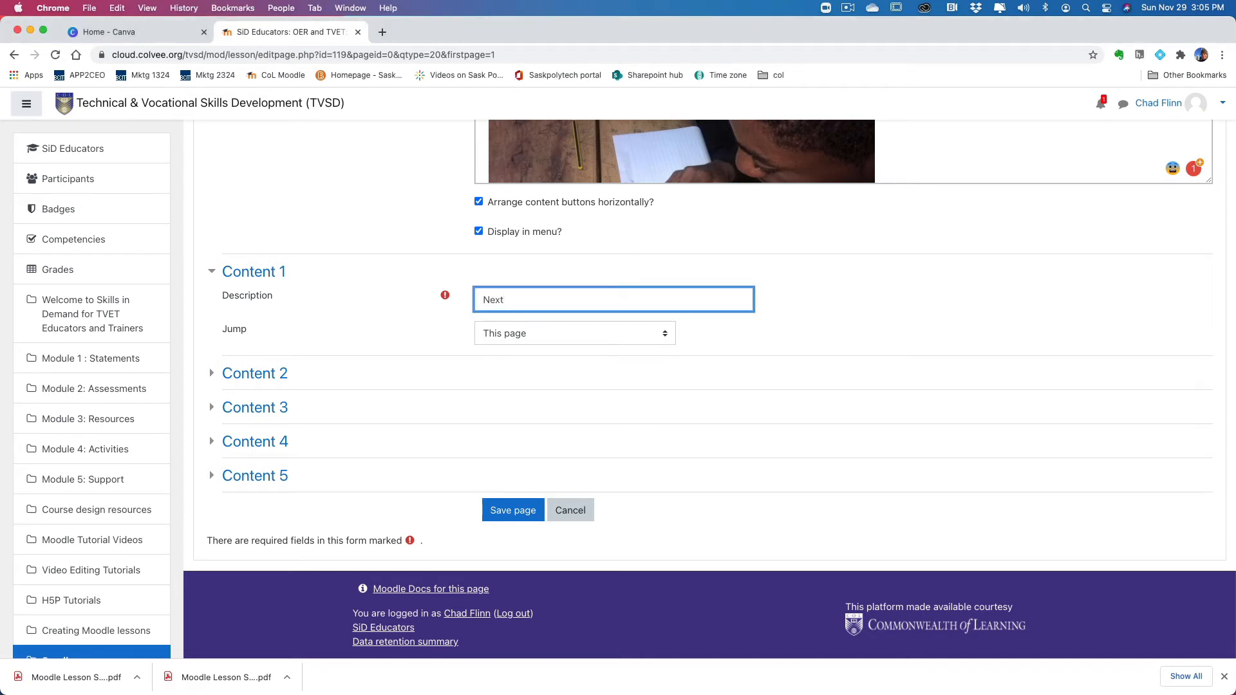
left_click(669, 334)
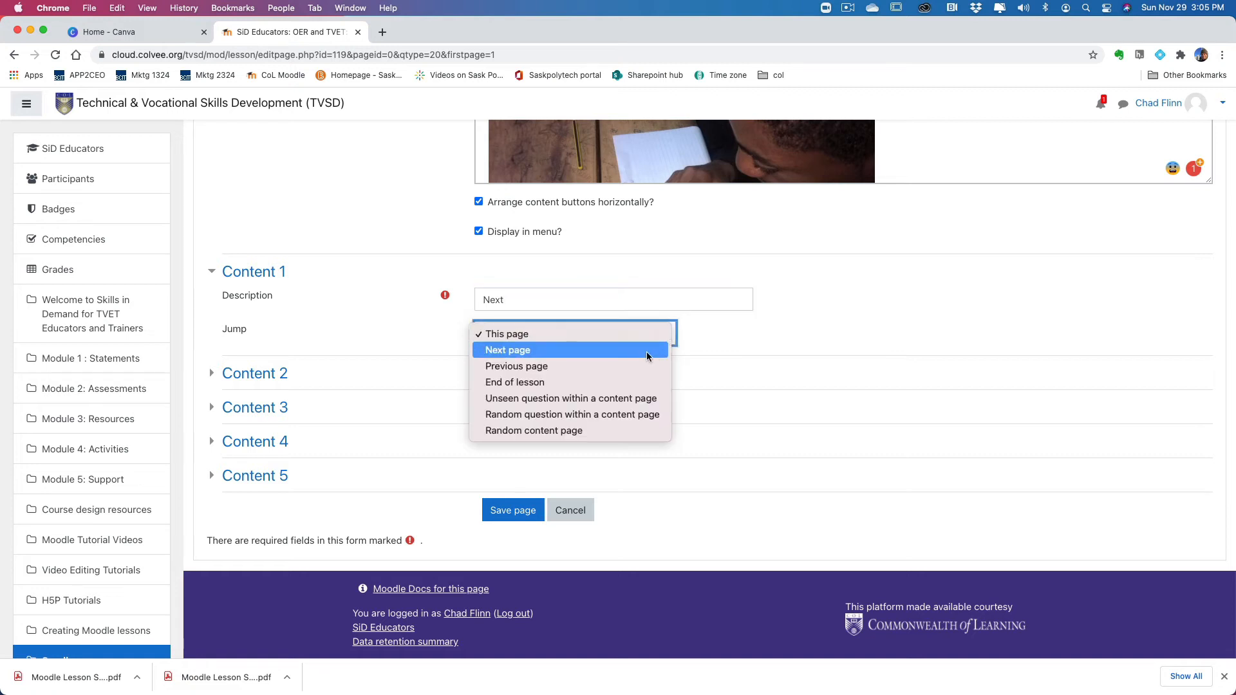
left_click(645, 356)
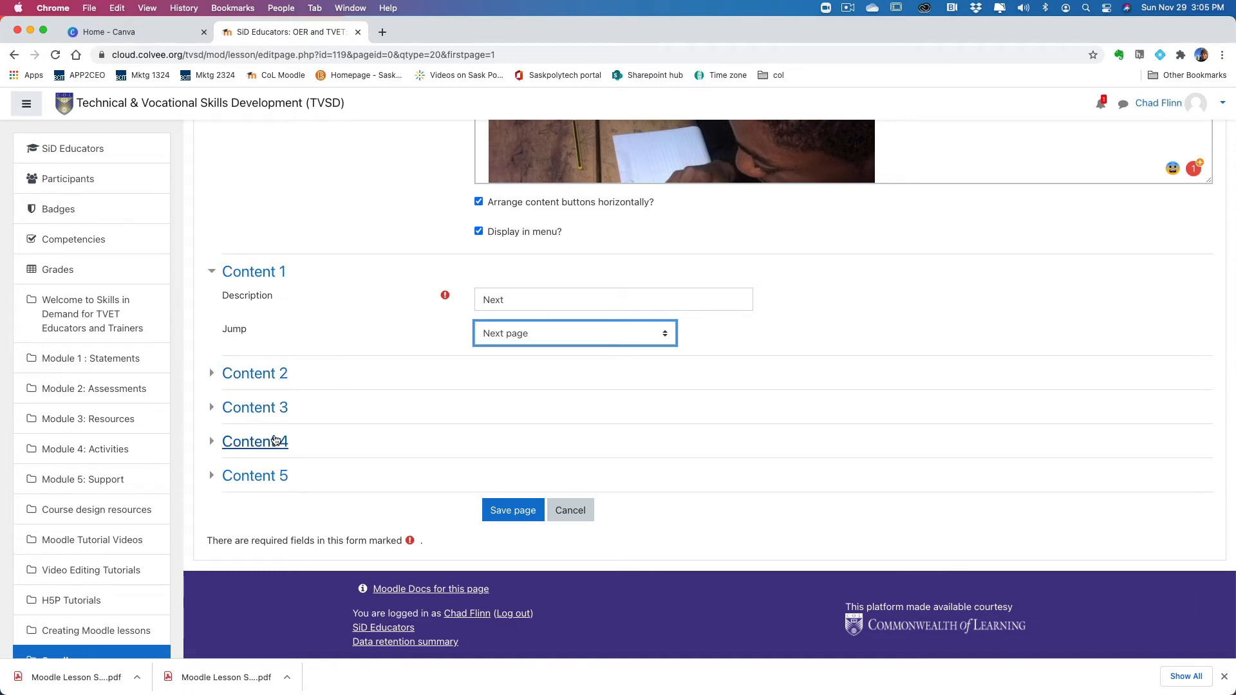
scroll(506, 490, "up", 1)
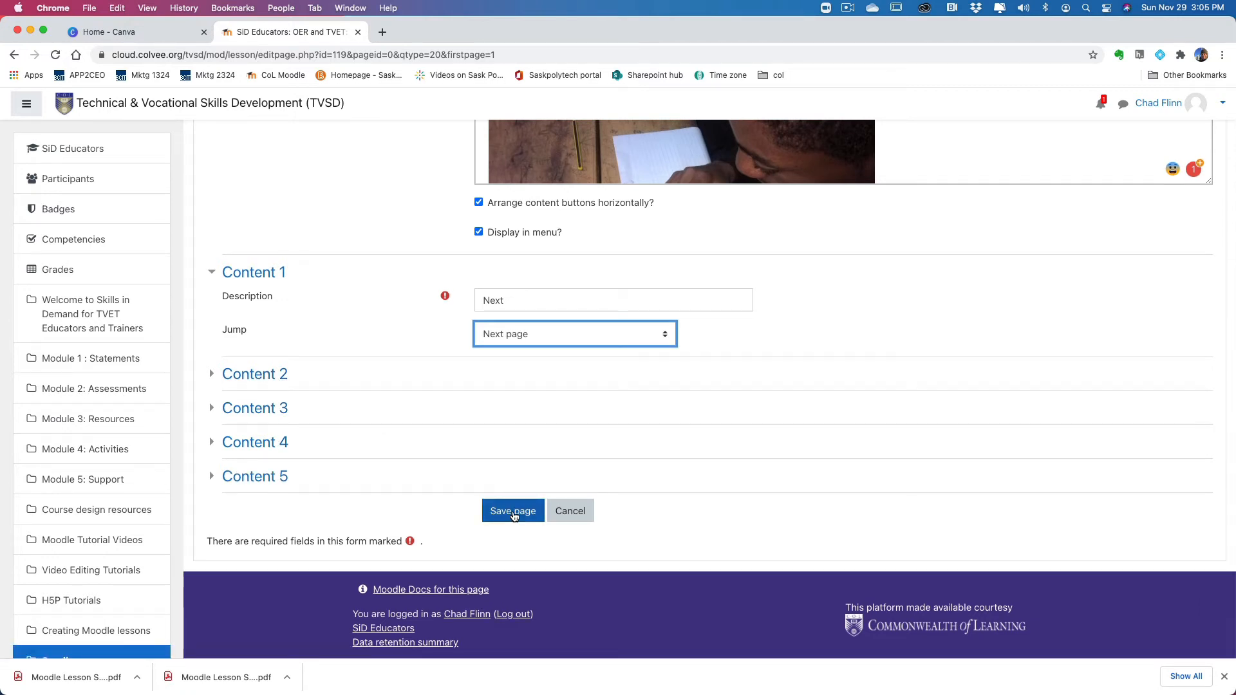
left_click(514, 514)
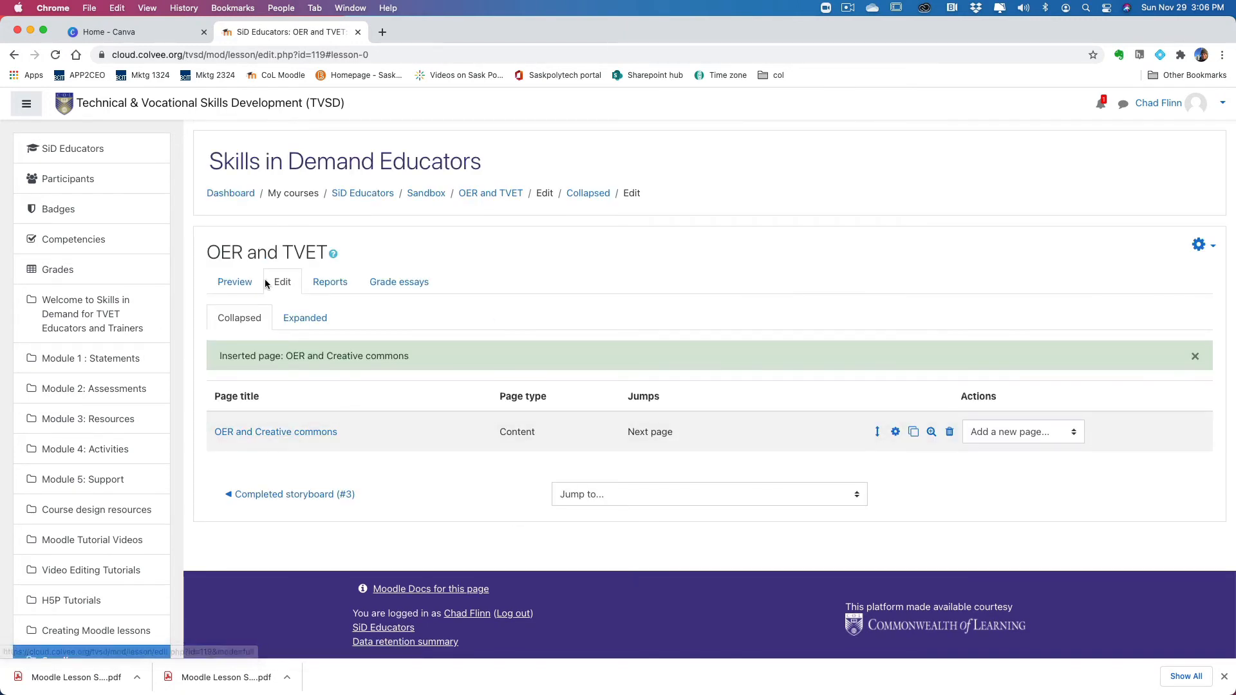
Step: Preview the lesson and look over the text, image, video and navigation of the OER and Creative commons page
left_click(242, 283)
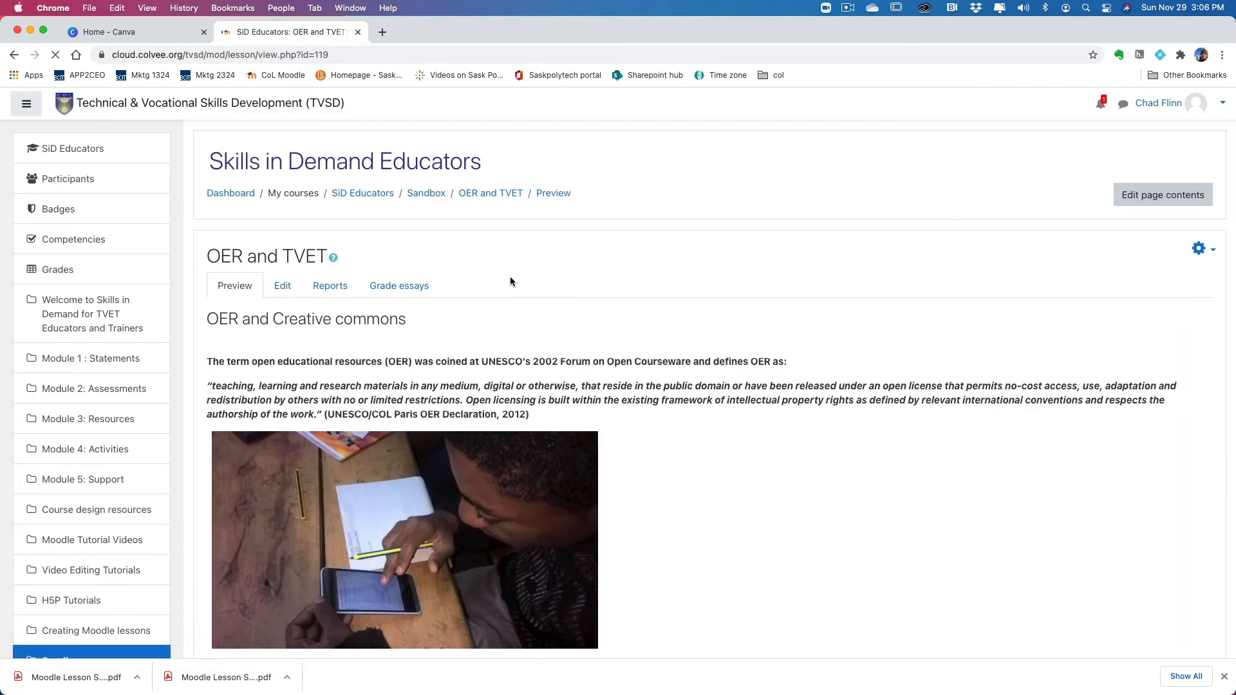
scroll(635, 330, "down", 10)
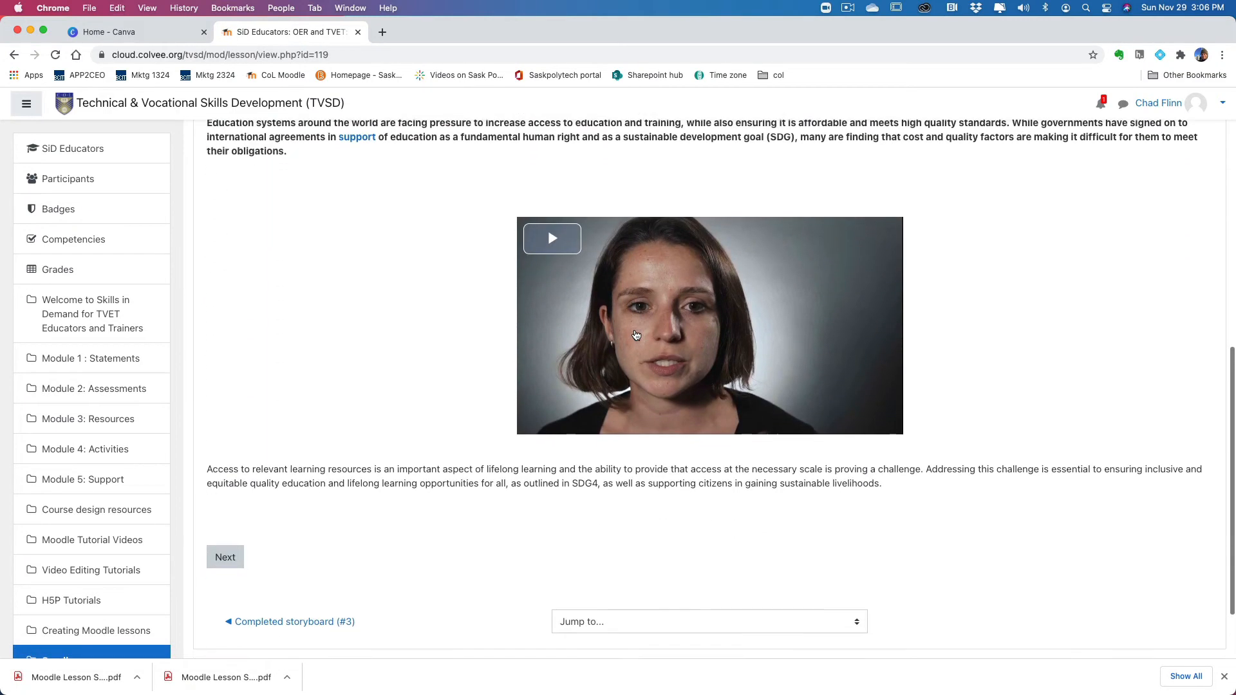
scroll(636, 335, "up", 7)
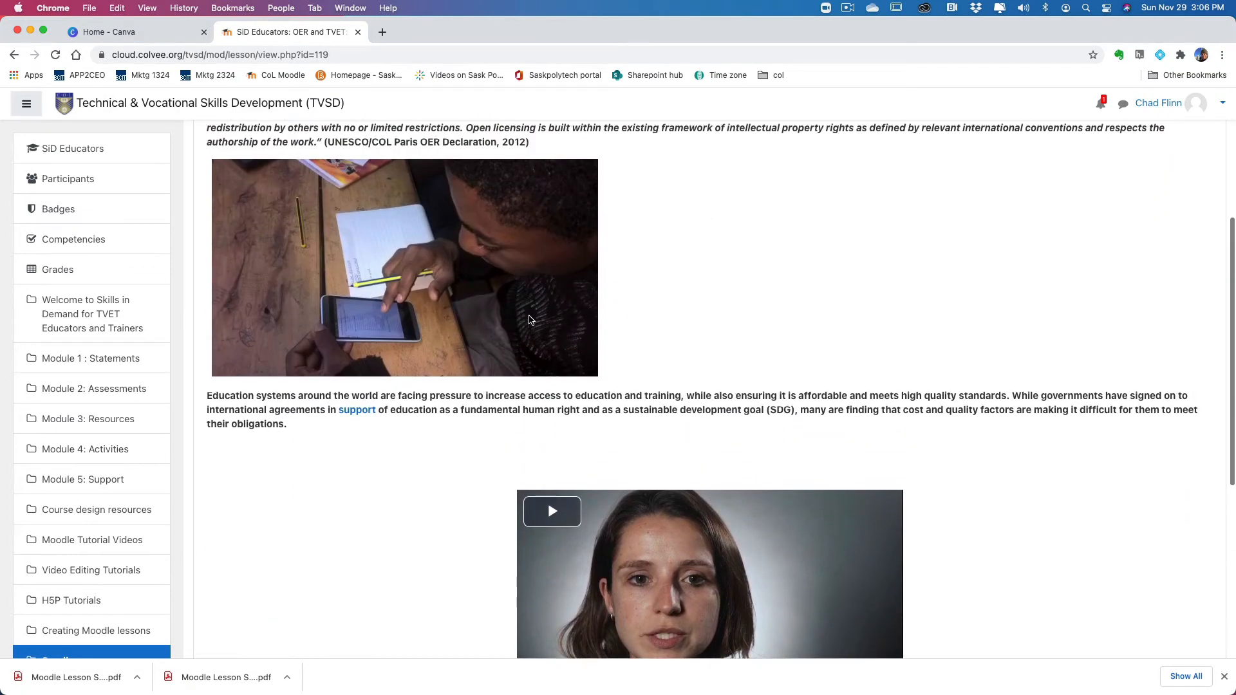
scroll(554, 314, "up", 3)
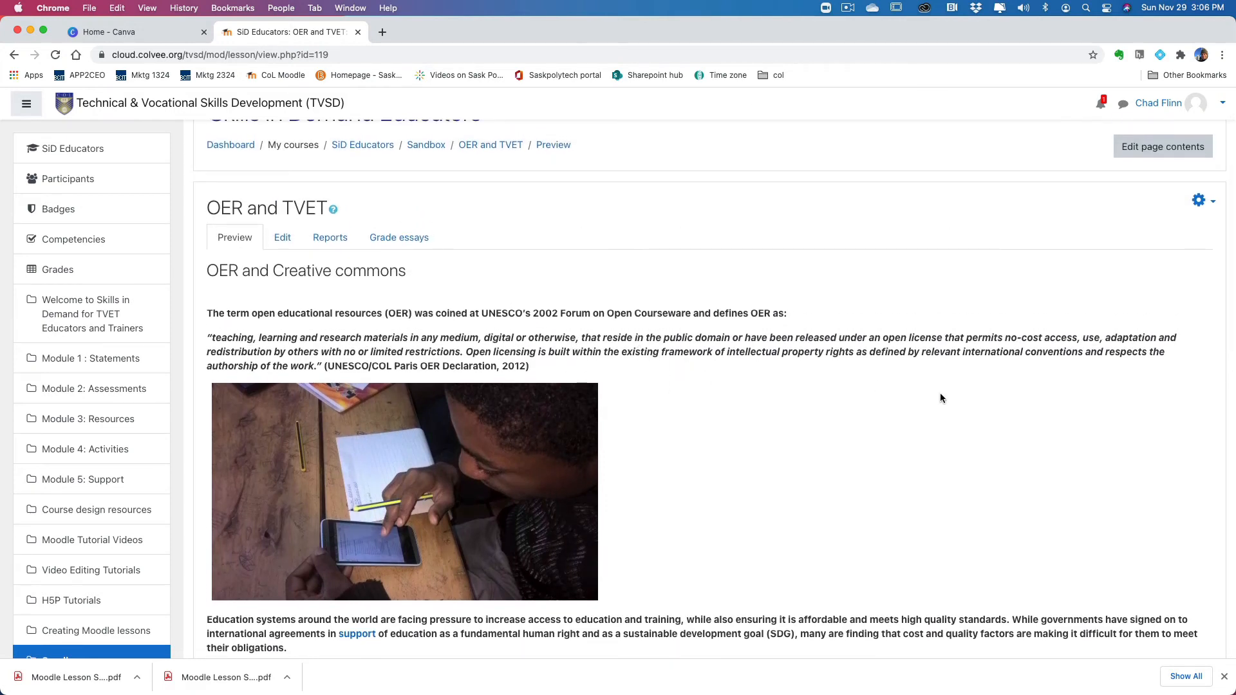
scroll(975, 384, "up", 1)
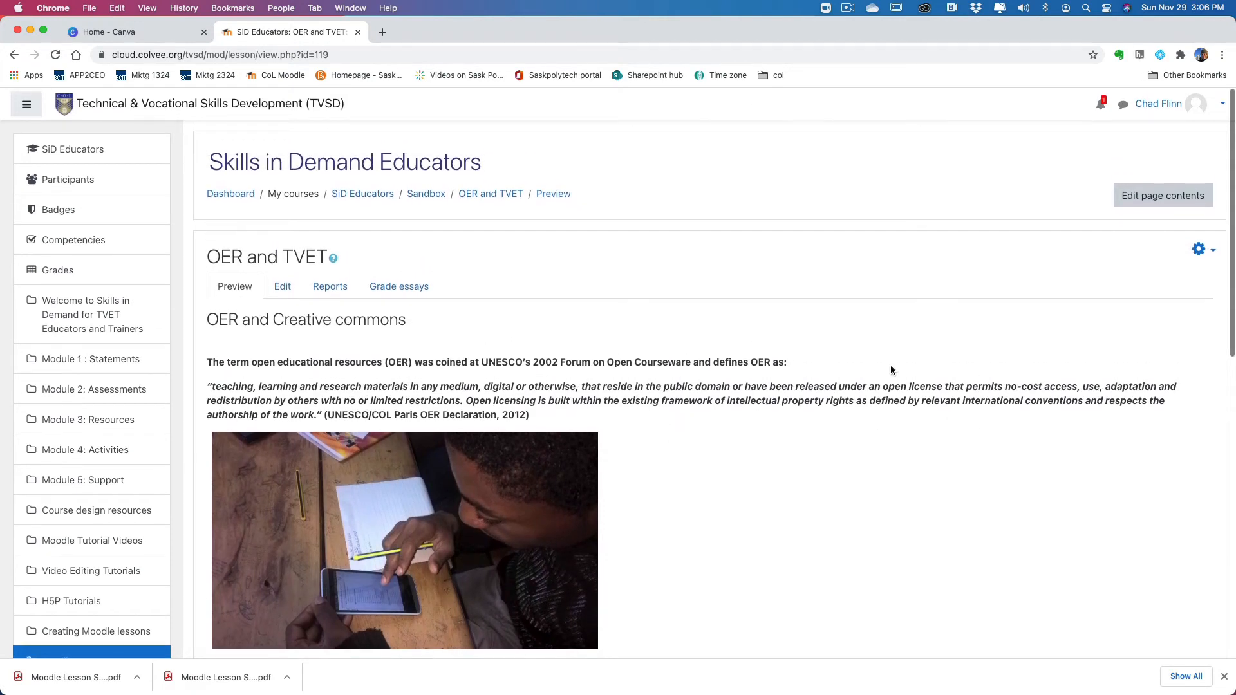
Step: Start a new content page after OER and Creative commons, and consult the Subtopic #1 resources in the storyboard PDF
left_click(288, 291)
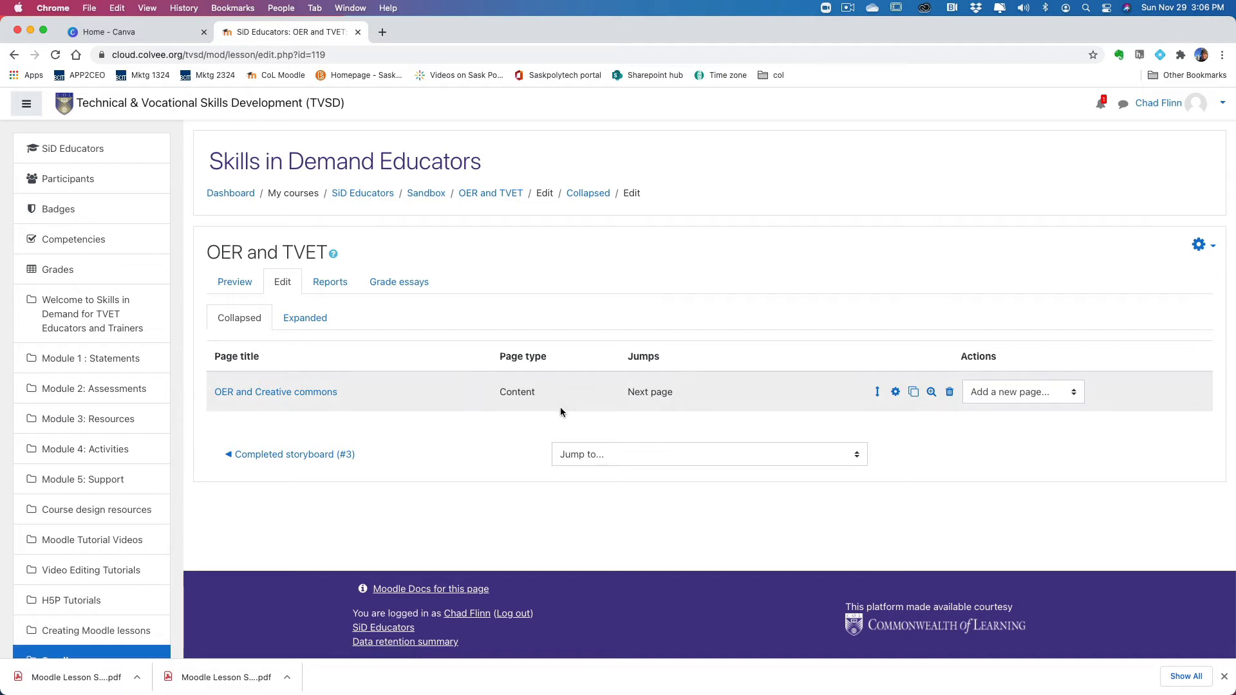
left_click(1038, 403)
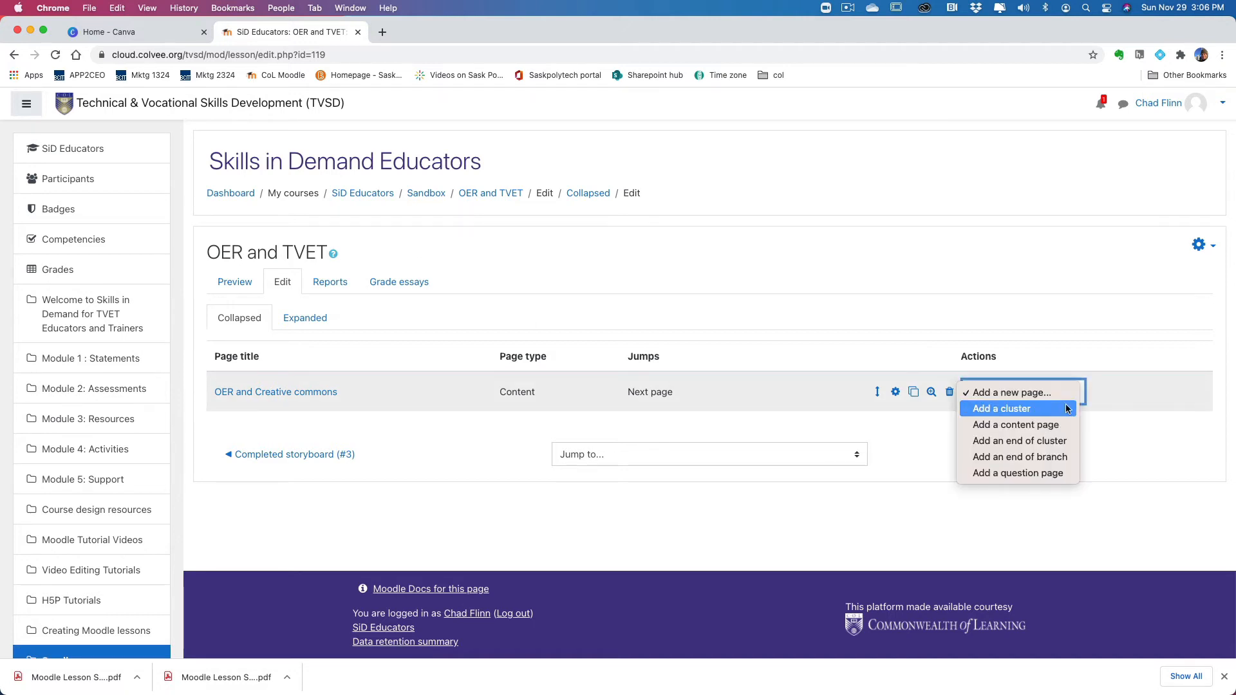
left_click(1044, 427)
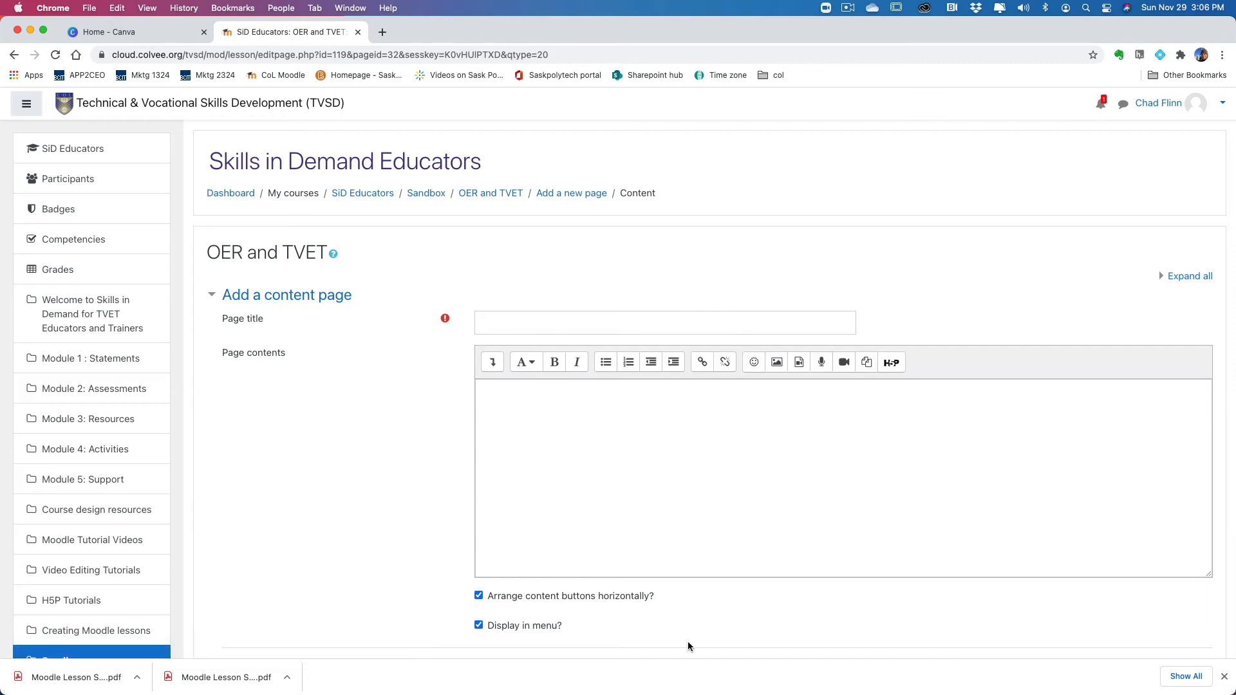
mouse_move(705, 689)
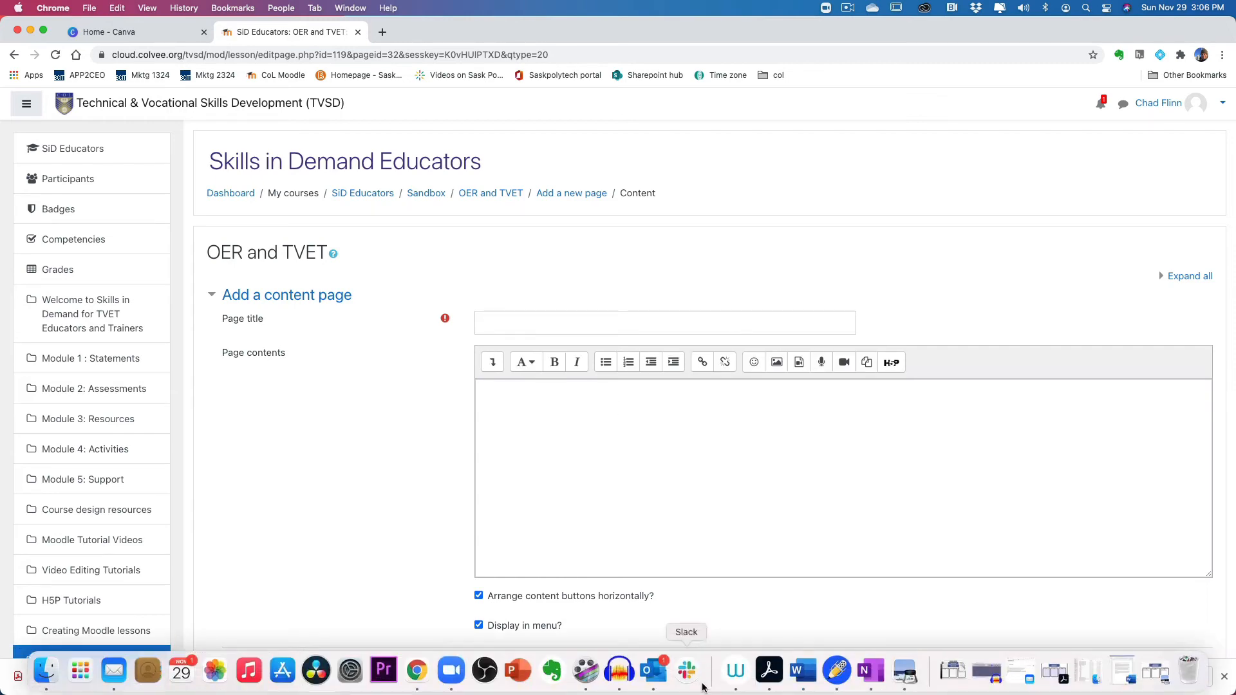
left_click(907, 671)
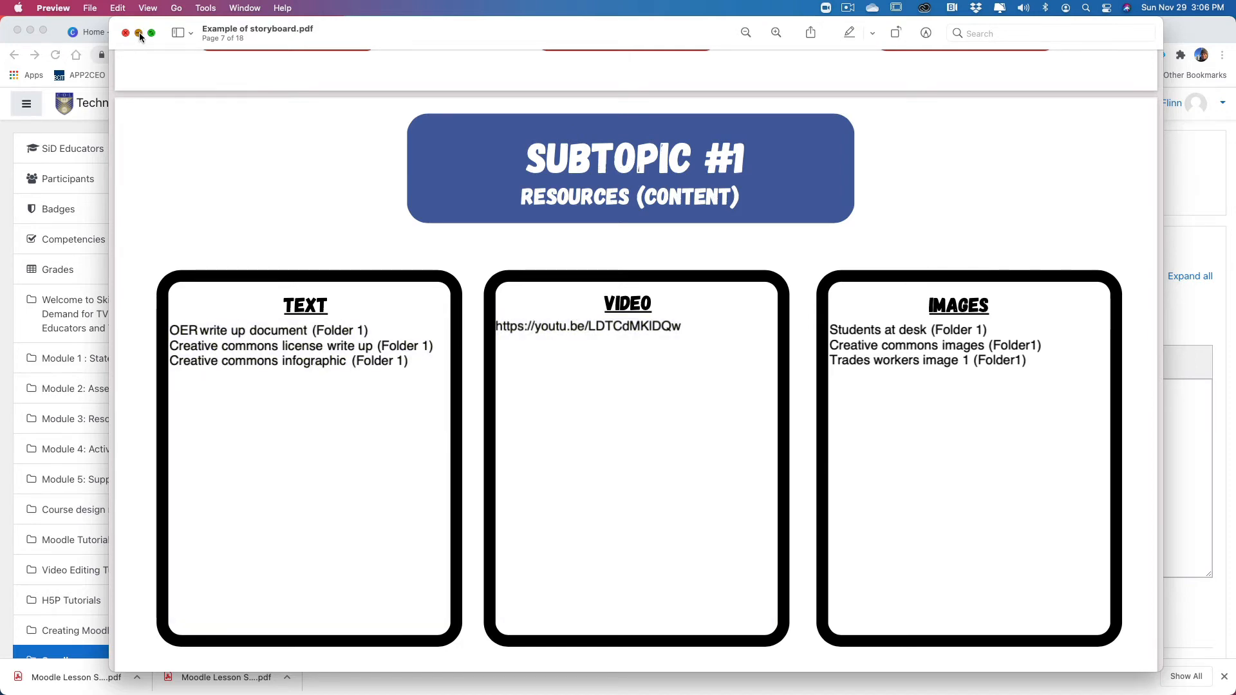
left_click(138, 32)
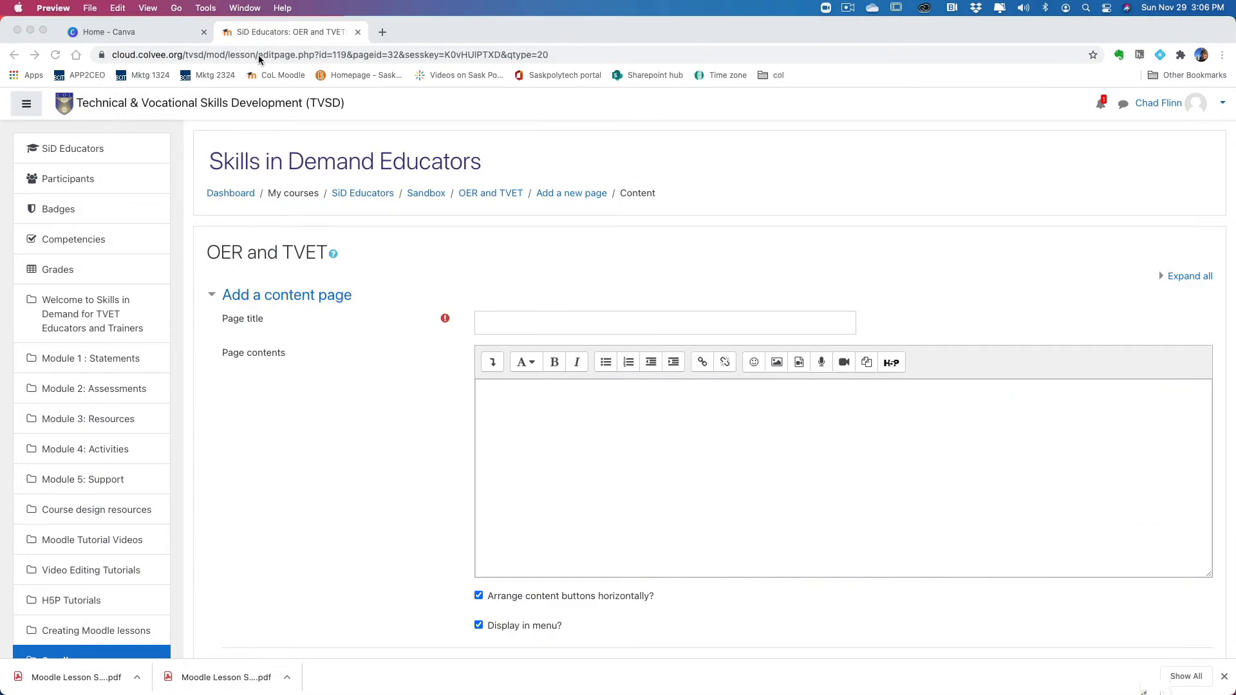
Step: Open Creative Commons licenses.docx from the Text folder in Word and select its entire text for copying
left_click(30, 30)
left_click(417, 230)
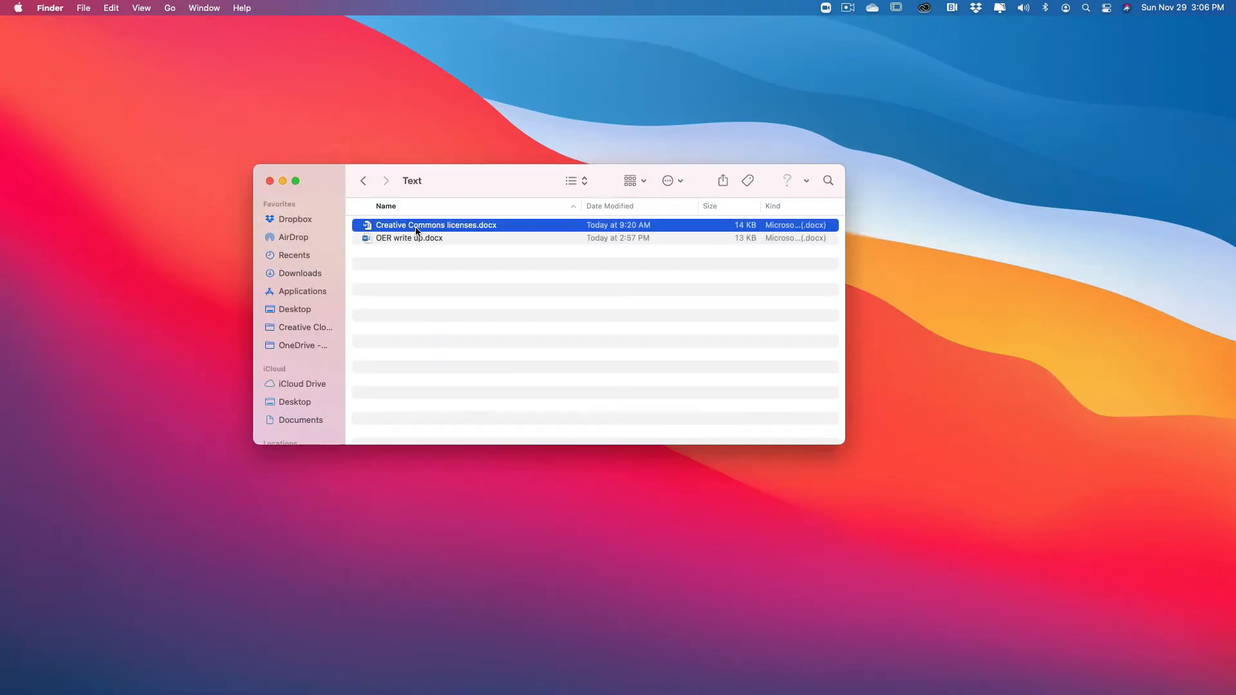
double_click(423, 225)
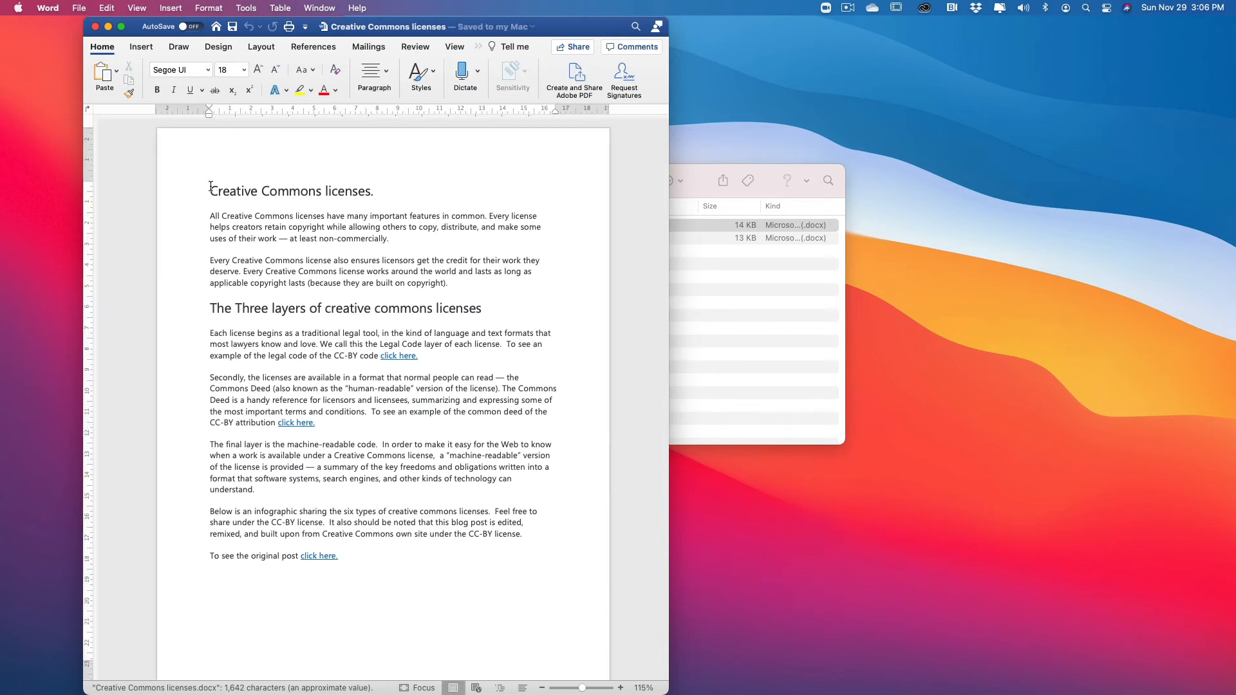
left_click_drag(208, 188, 535, 577)
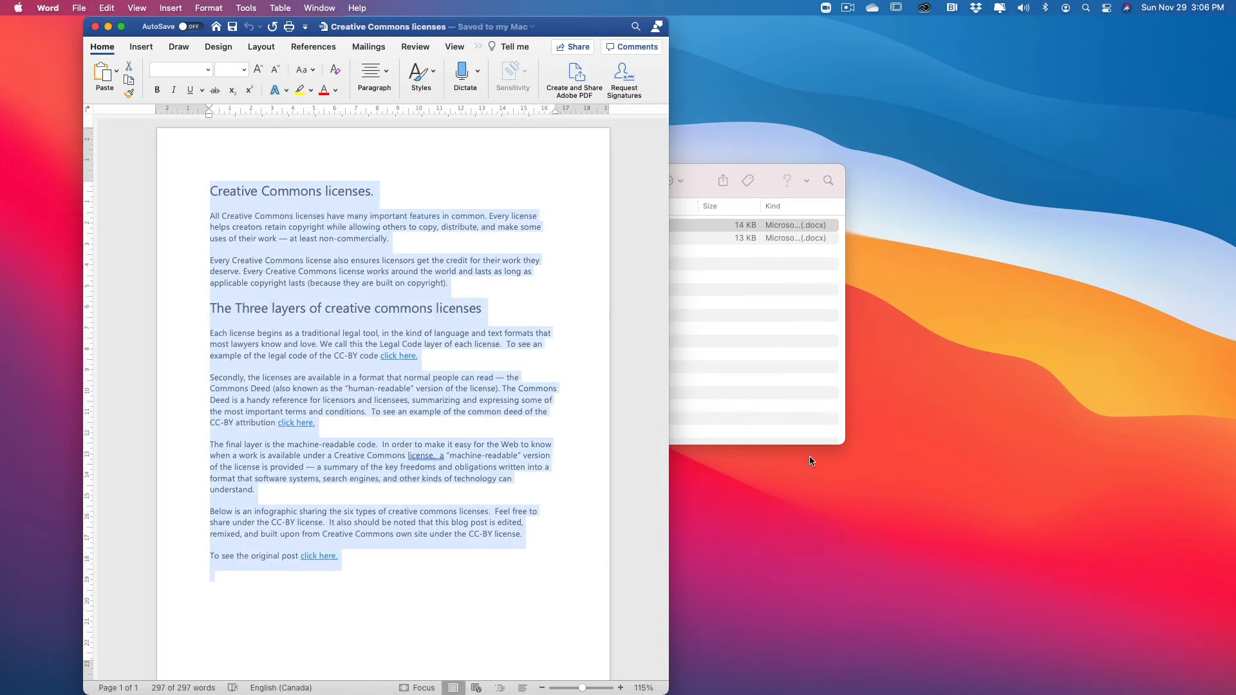
Step: Return to Chrome and paste the copied Creative Commons licenses text into the new page's contents
mouse_move(611, 689)
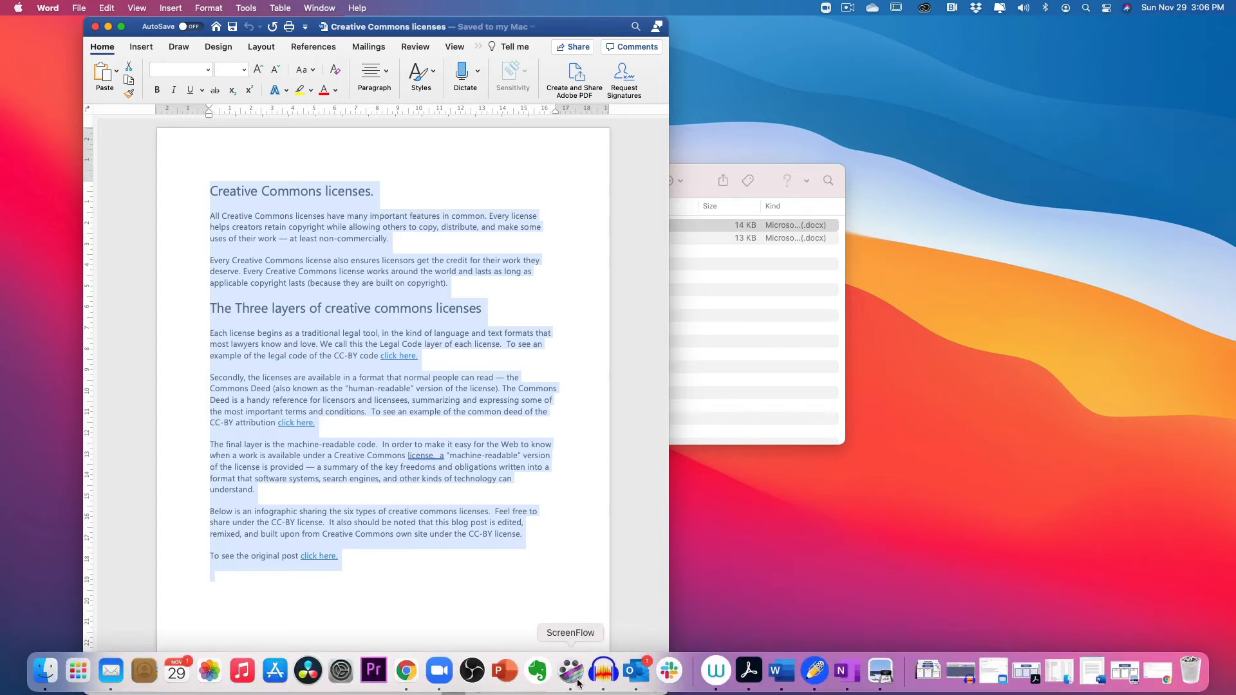
left_click(406, 672)
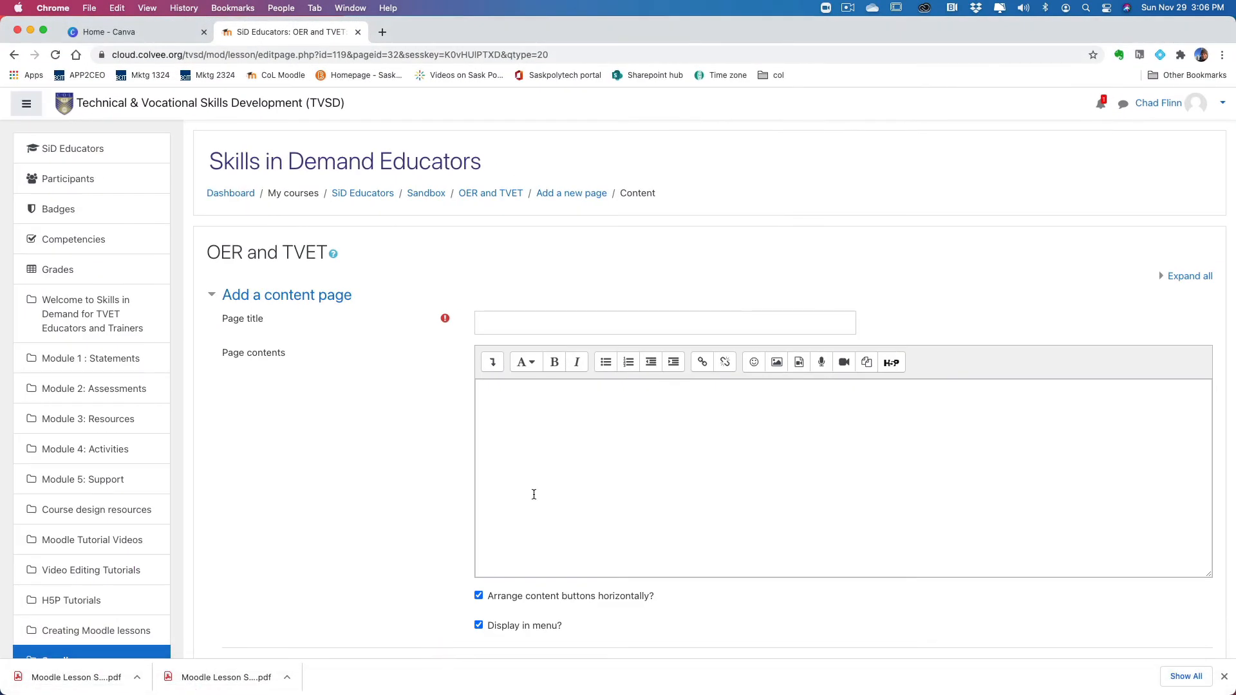
left_click(505, 406)
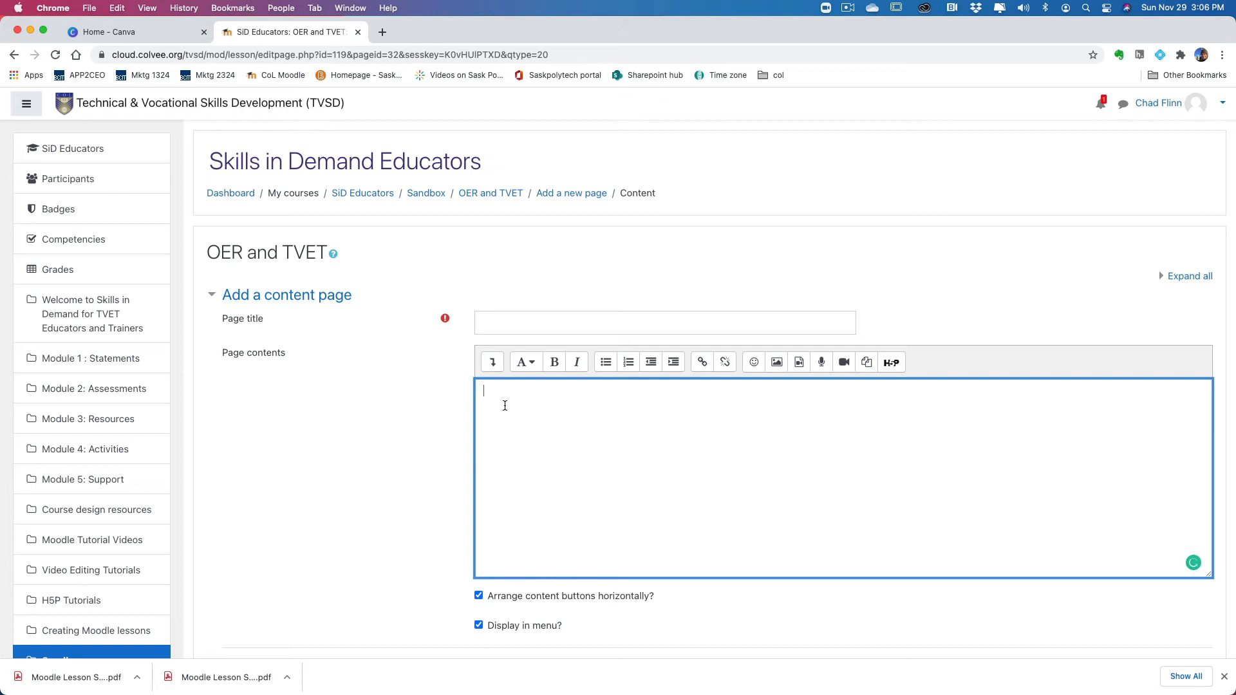
key("cmd+v")
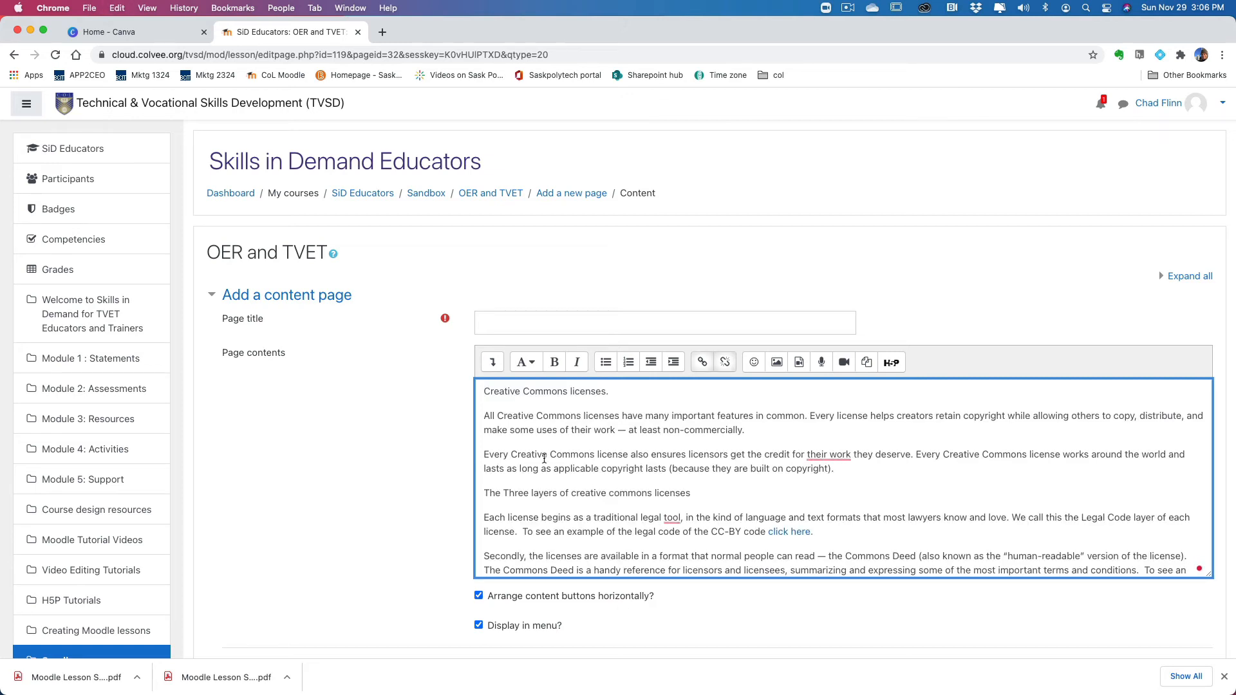
mouse_move(626, 693)
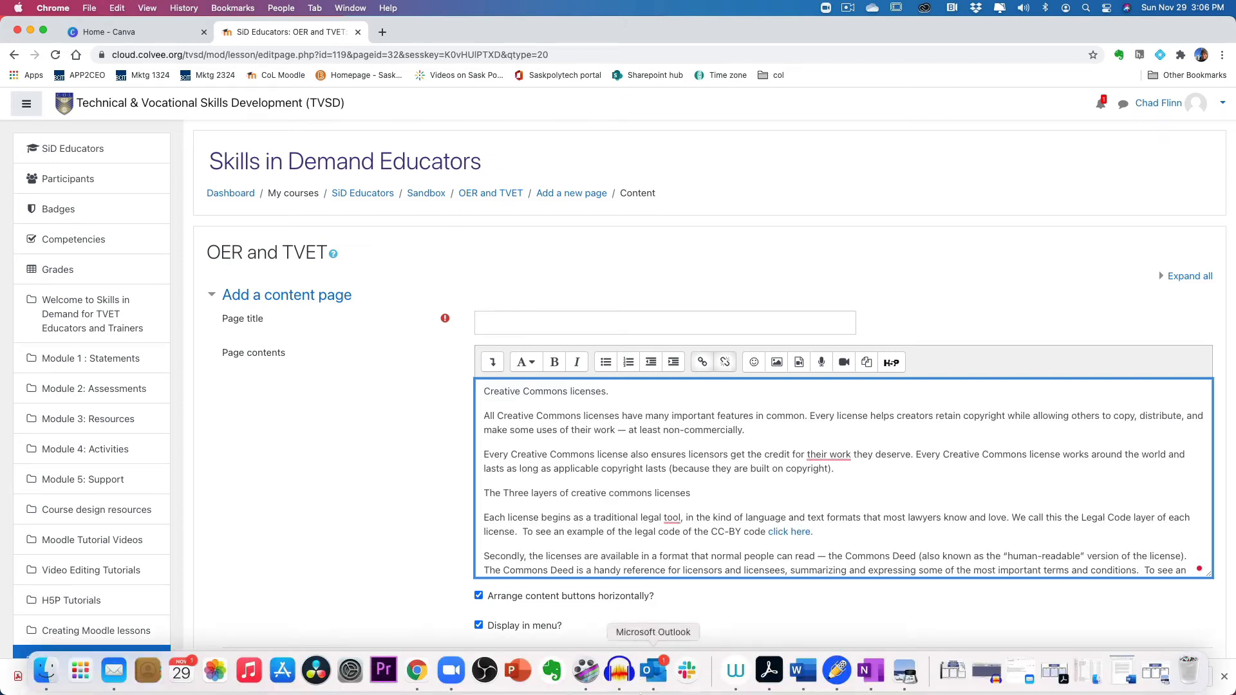
Step: Consult the lesson flow diagram in the storyboard PDF in Preview, return to Chrome and title the new page Creative Commons
left_click(905, 672)
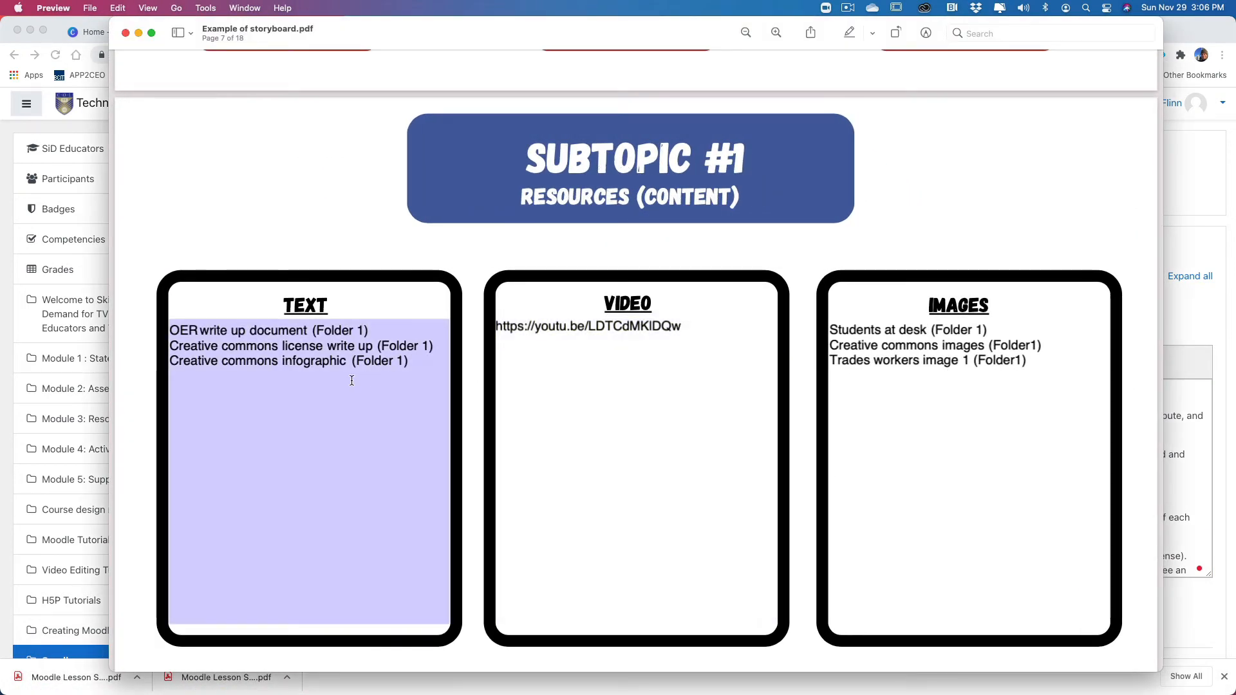
scroll(312, 350, "up", 15)
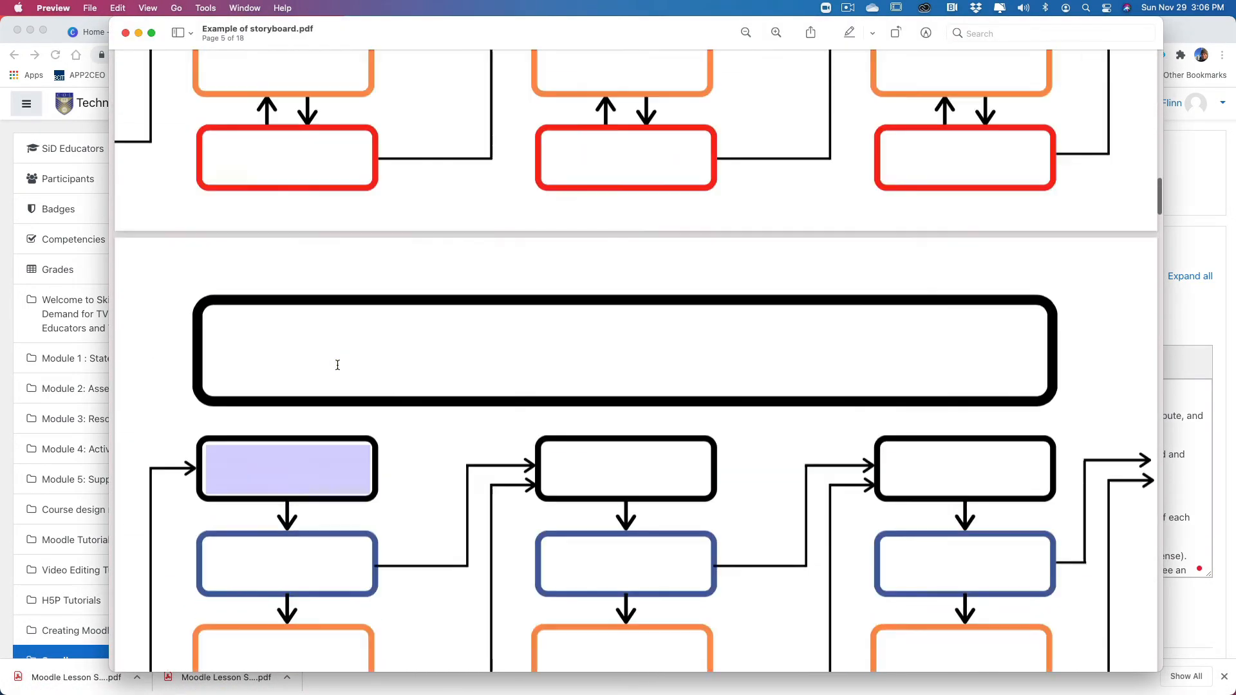
scroll(338, 365, "up", 5)
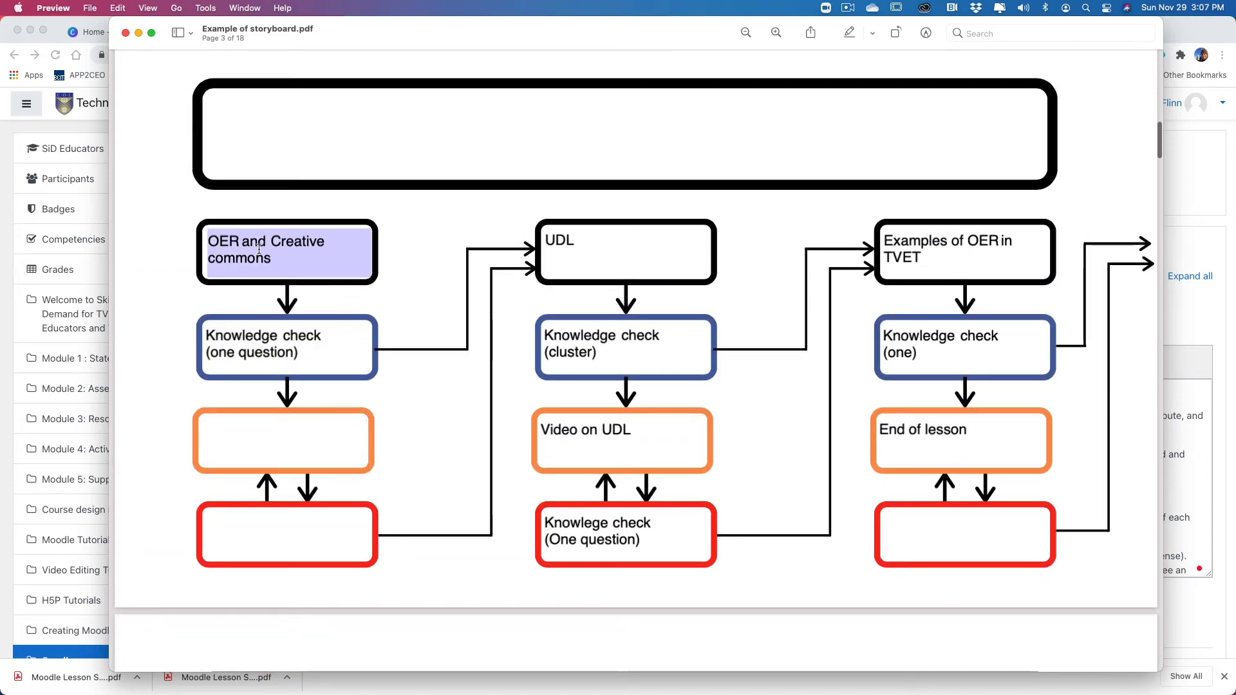
scroll(380, 350, "down", 2)
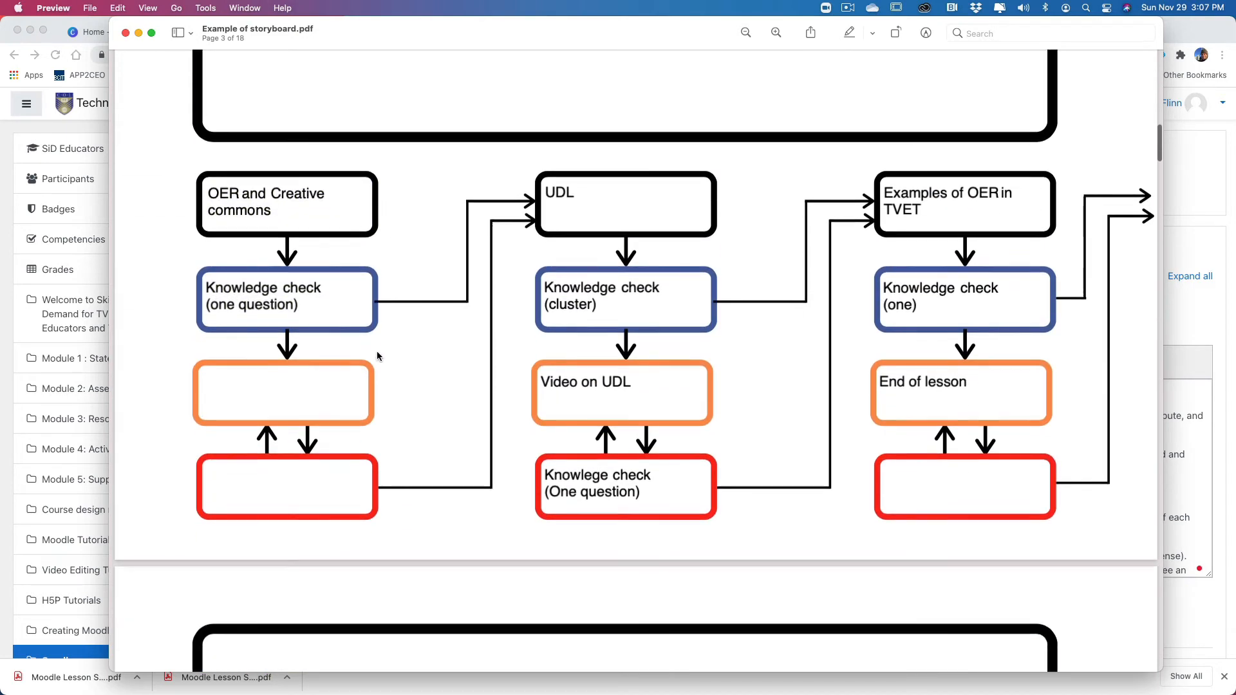
left_click(76, 344)
left_click(520, 325)
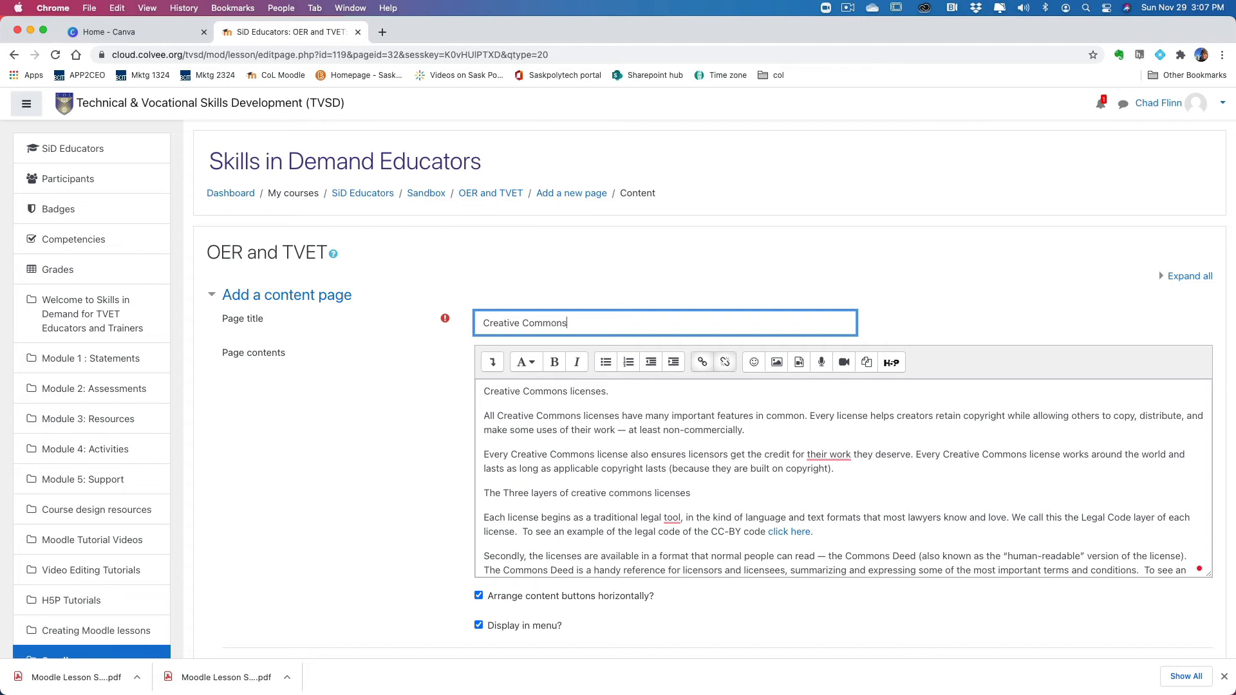
Step: Add a new line after the original post link ending the page contents and open the file picker for an image there
scroll(386, 476, "down", 3)
scroll(744, 402, "down", 5)
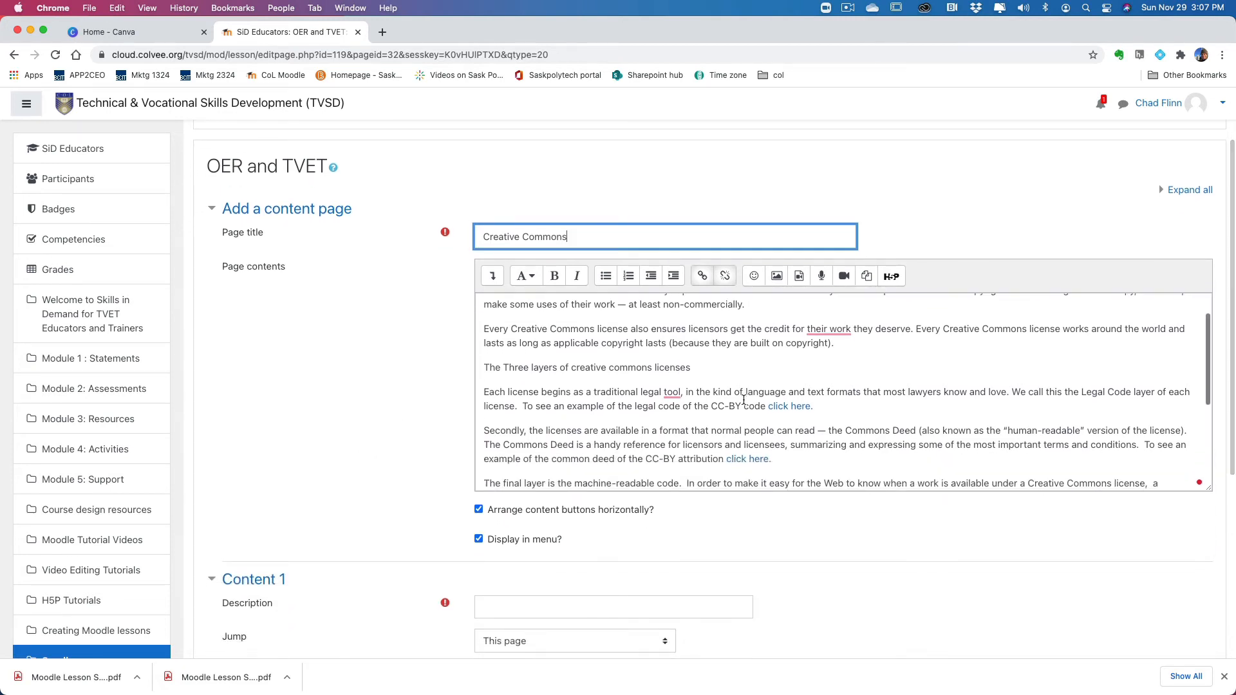
scroll(743, 403, "down", 5)
left_click(654, 353)
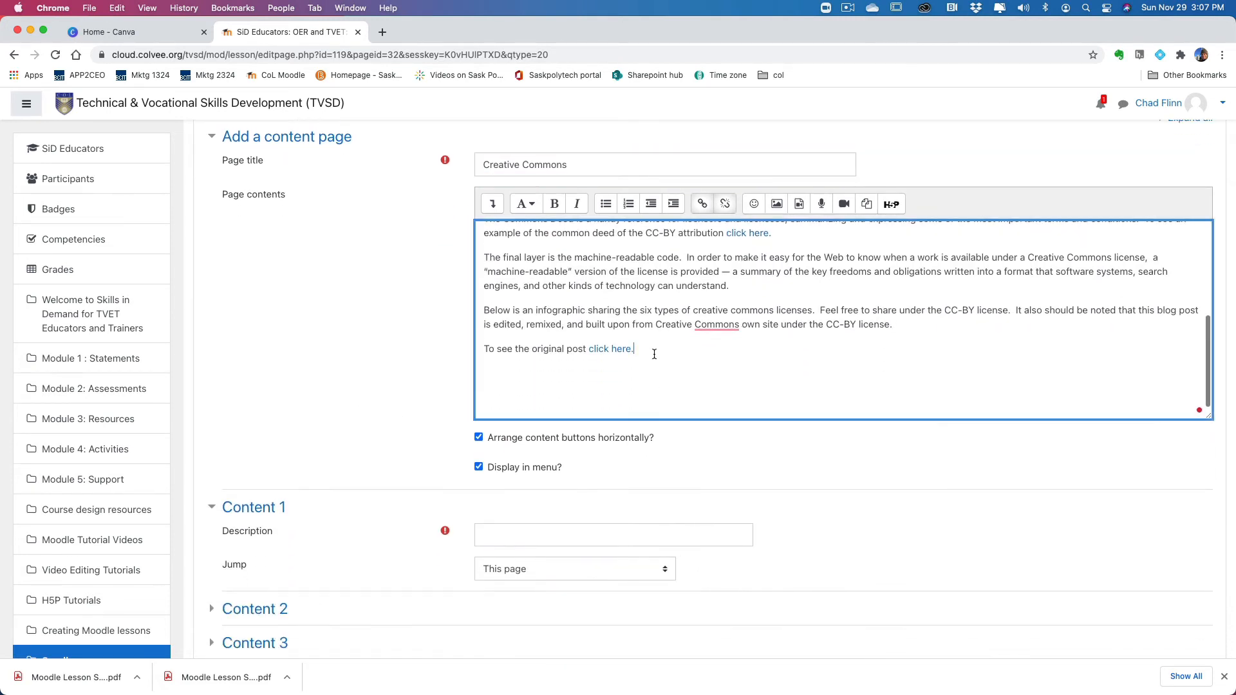
key("Return")
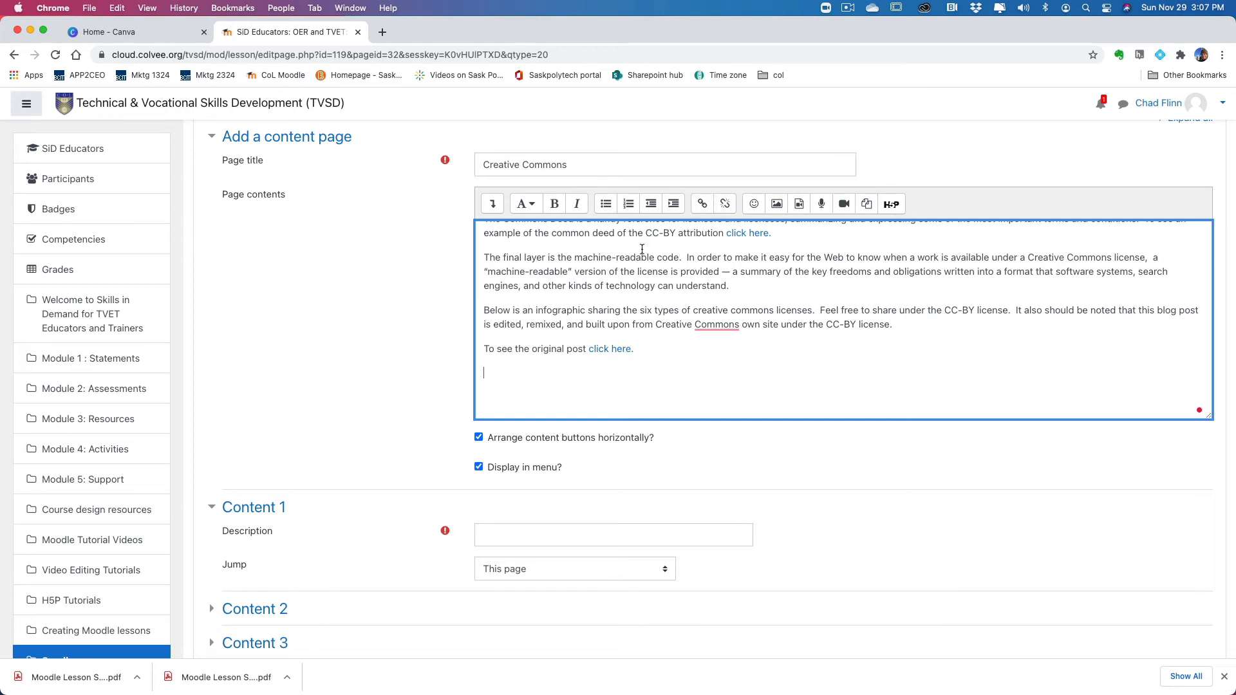
left_click(777, 204)
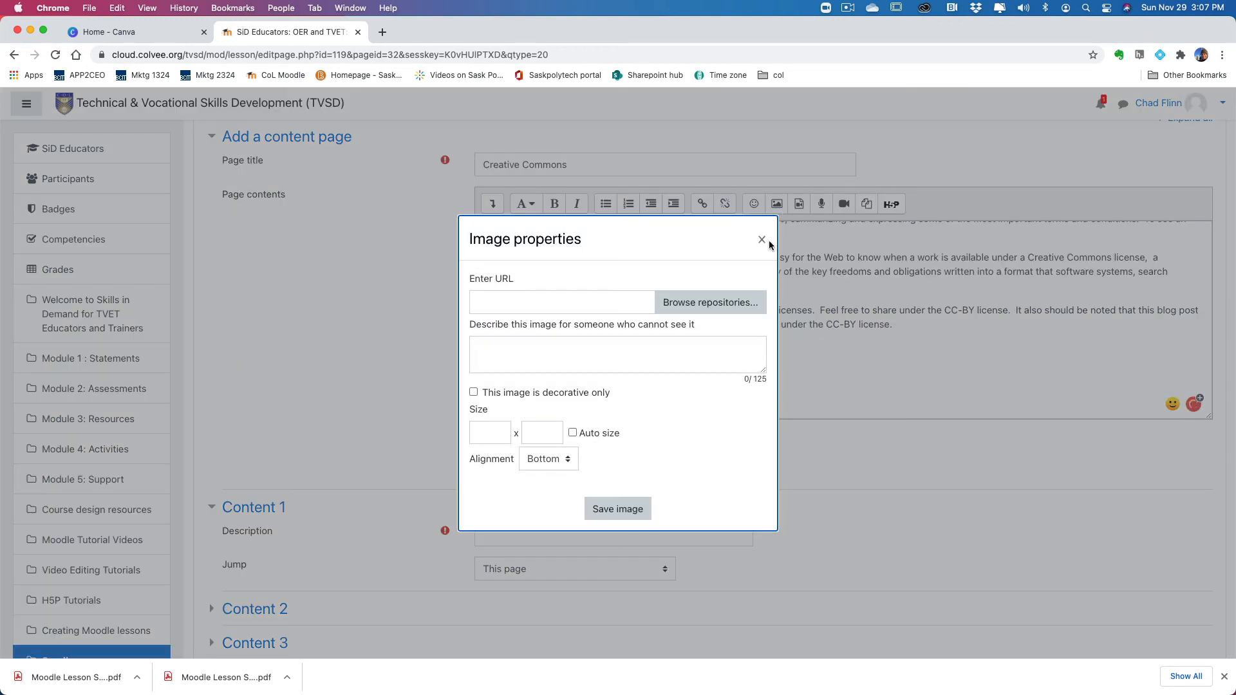
left_click(729, 302)
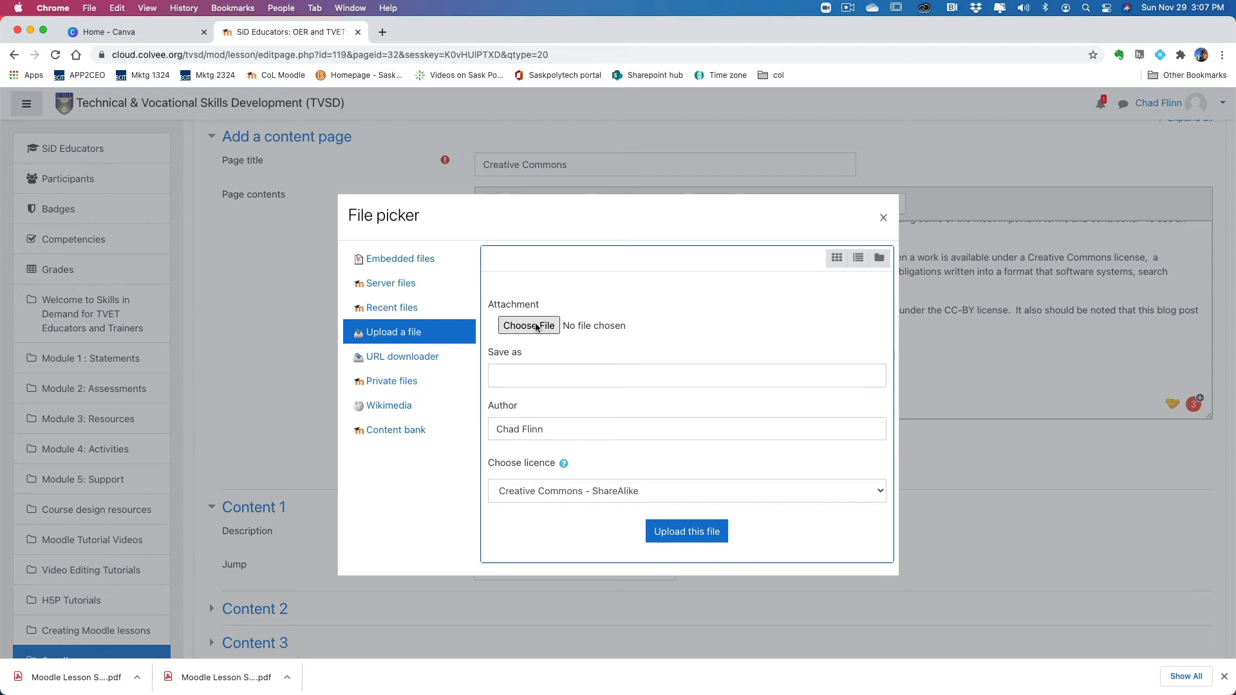
Step: Upload Creative-Commons-infographic.png from the Images folder of Folder 1 in the desktop's Skill in Demand files
left_click(531, 327)
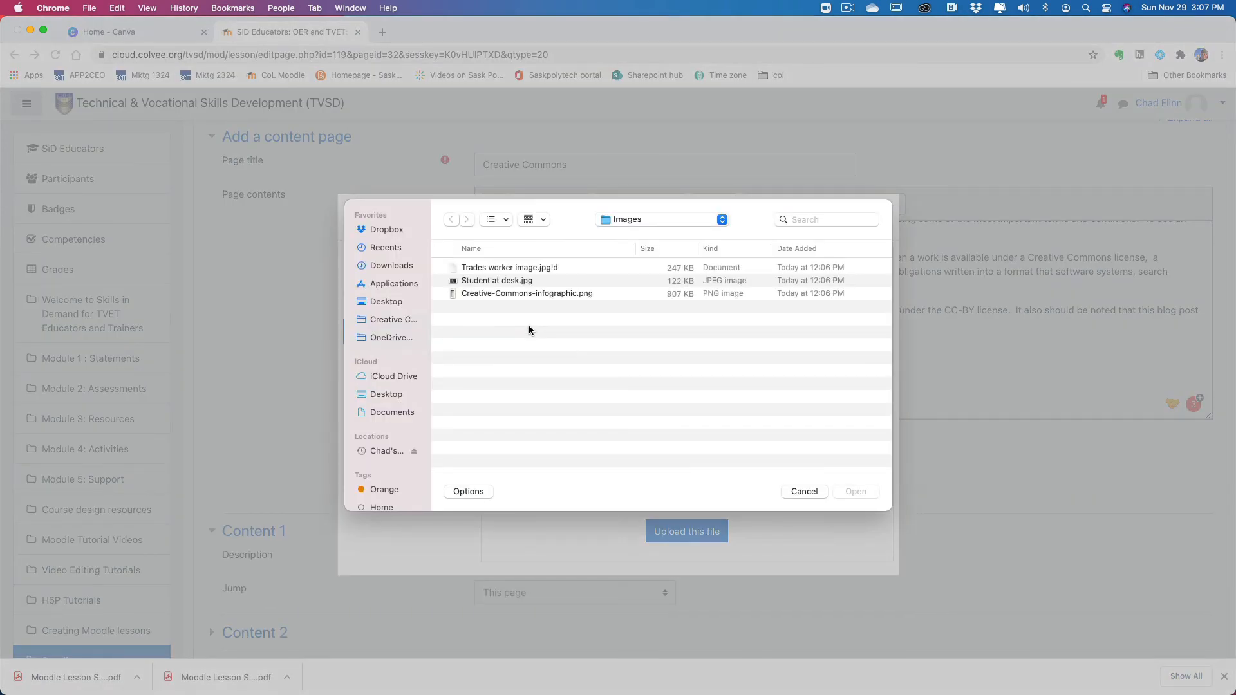
left_click(397, 306)
double_click(488, 283)
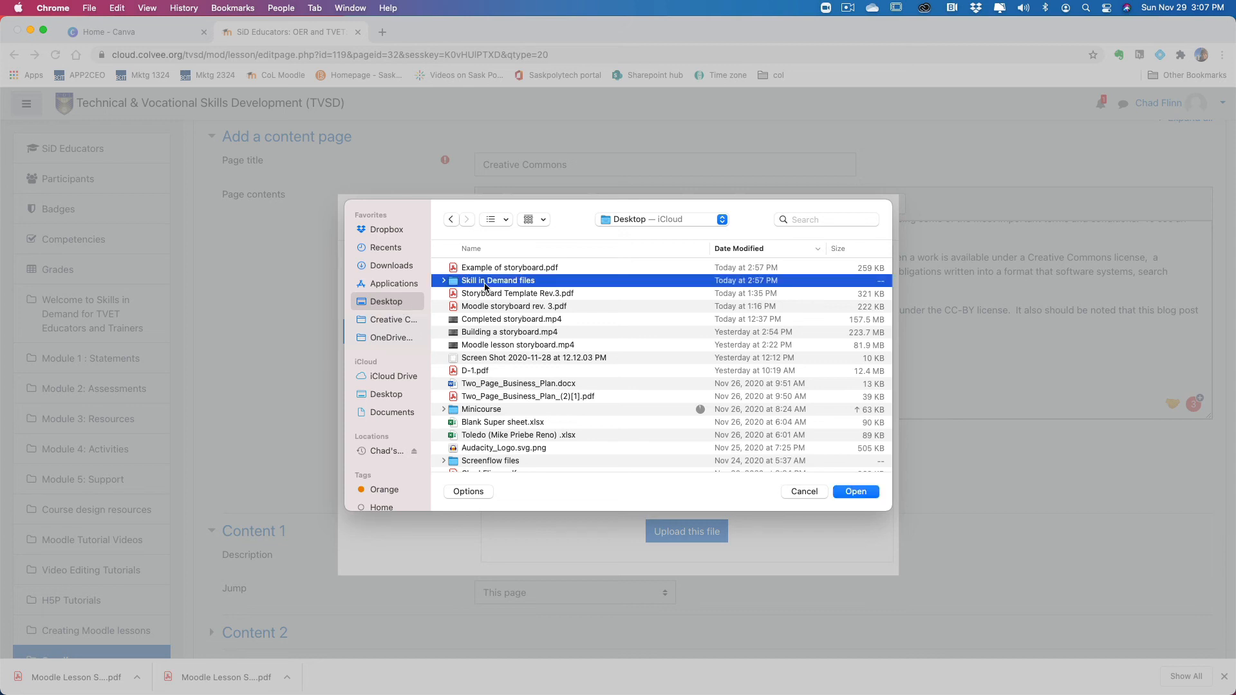
double_click(477, 269)
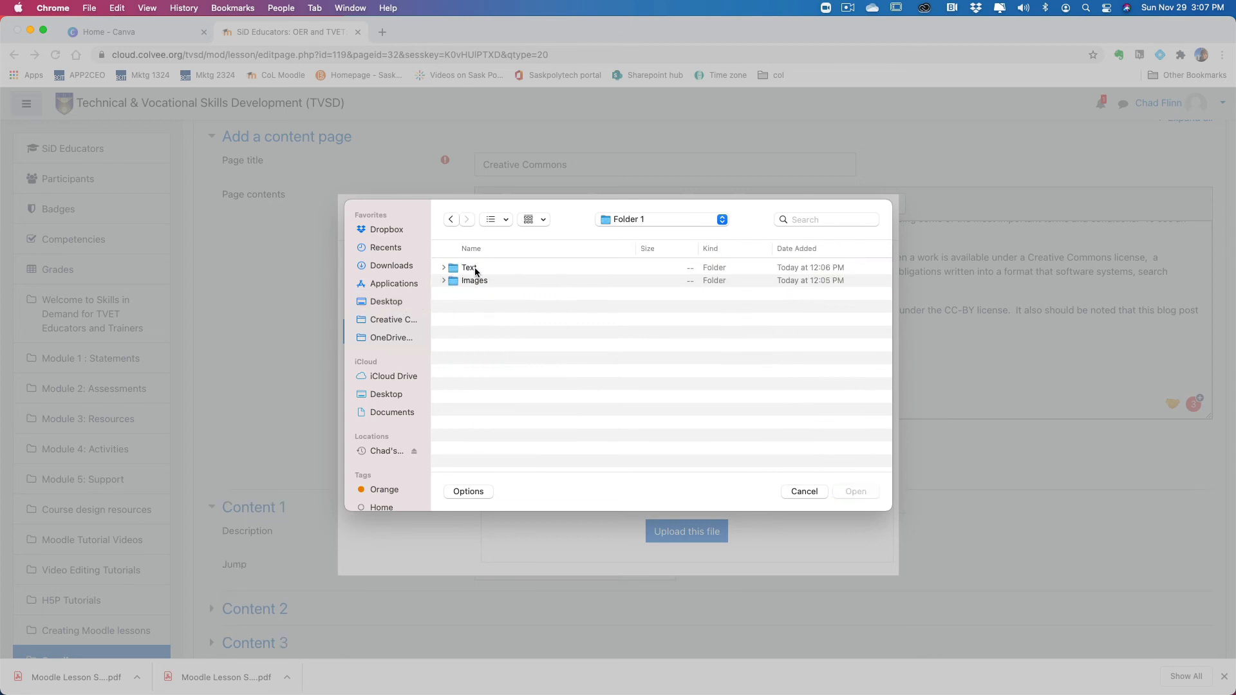
double_click(475, 281)
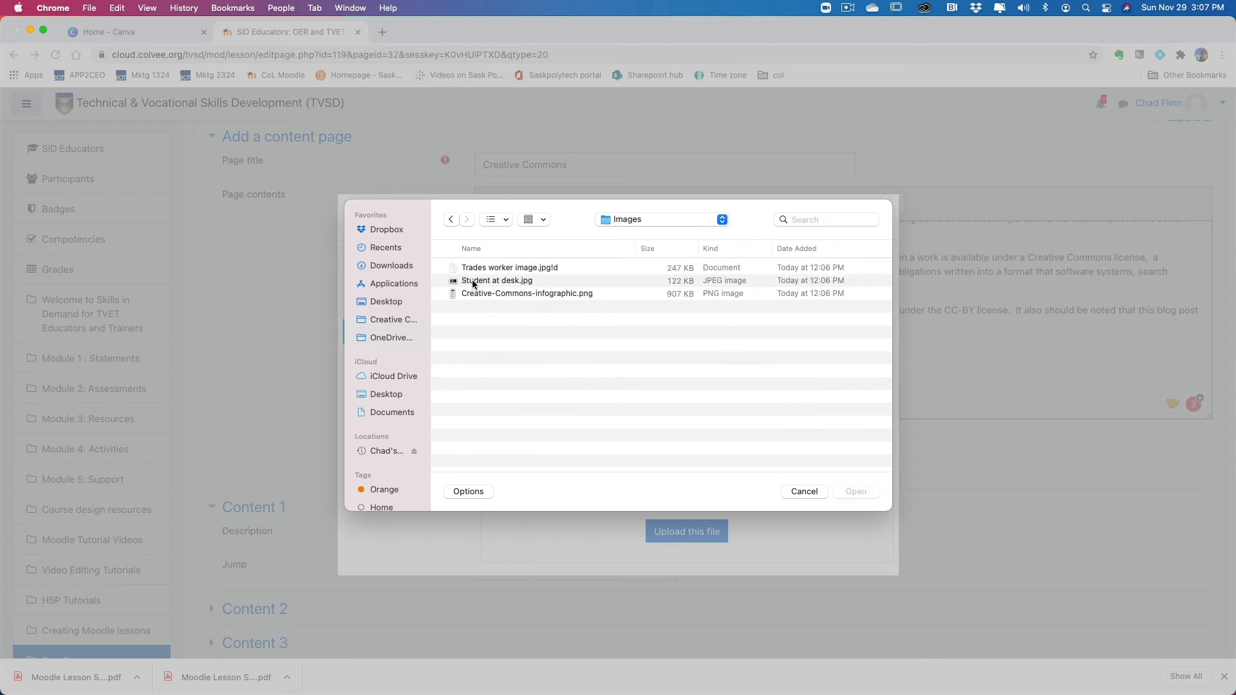
left_click(513, 295)
left_click(858, 495)
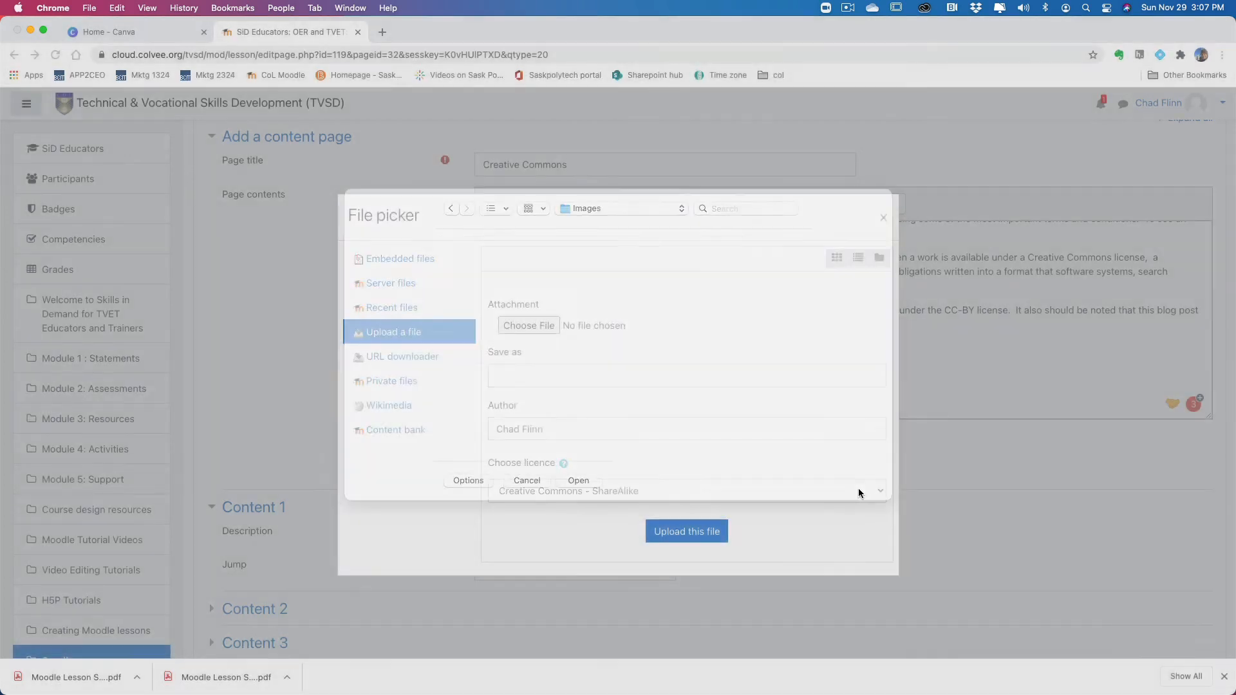
left_click(705, 532)
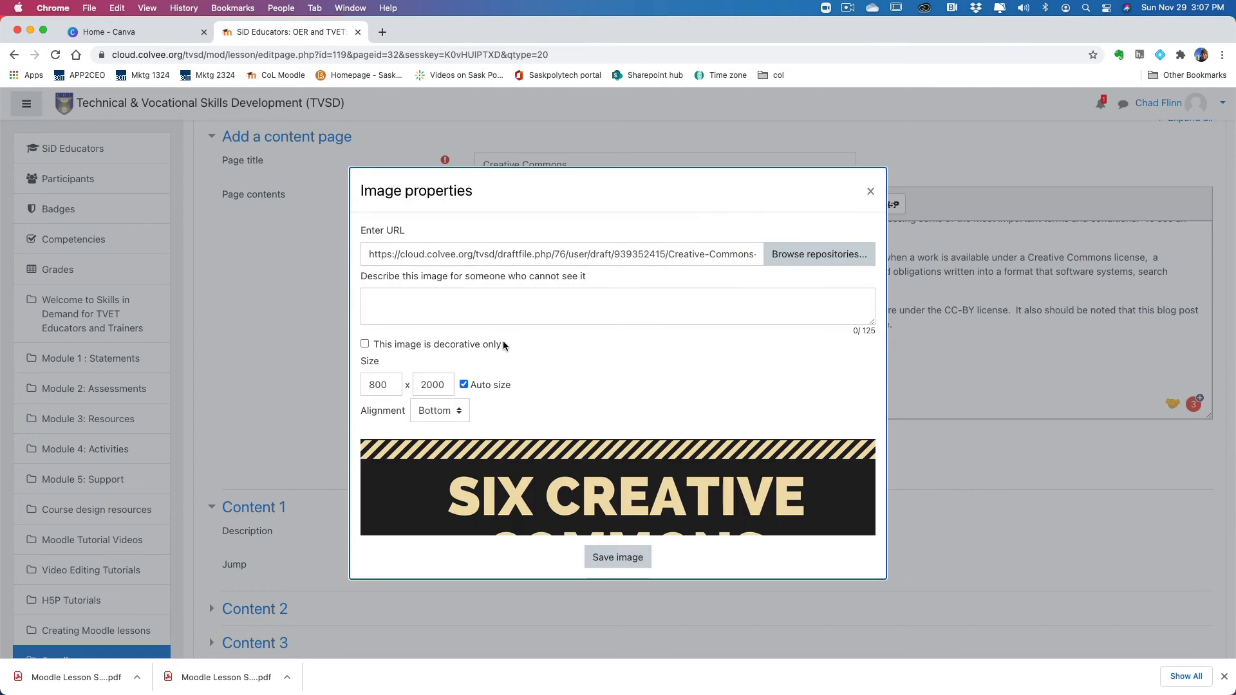
Step: Describe the infographic as "Creative commons licenses", set its width to 600 and insert it into the page contents
left_click(422, 293)
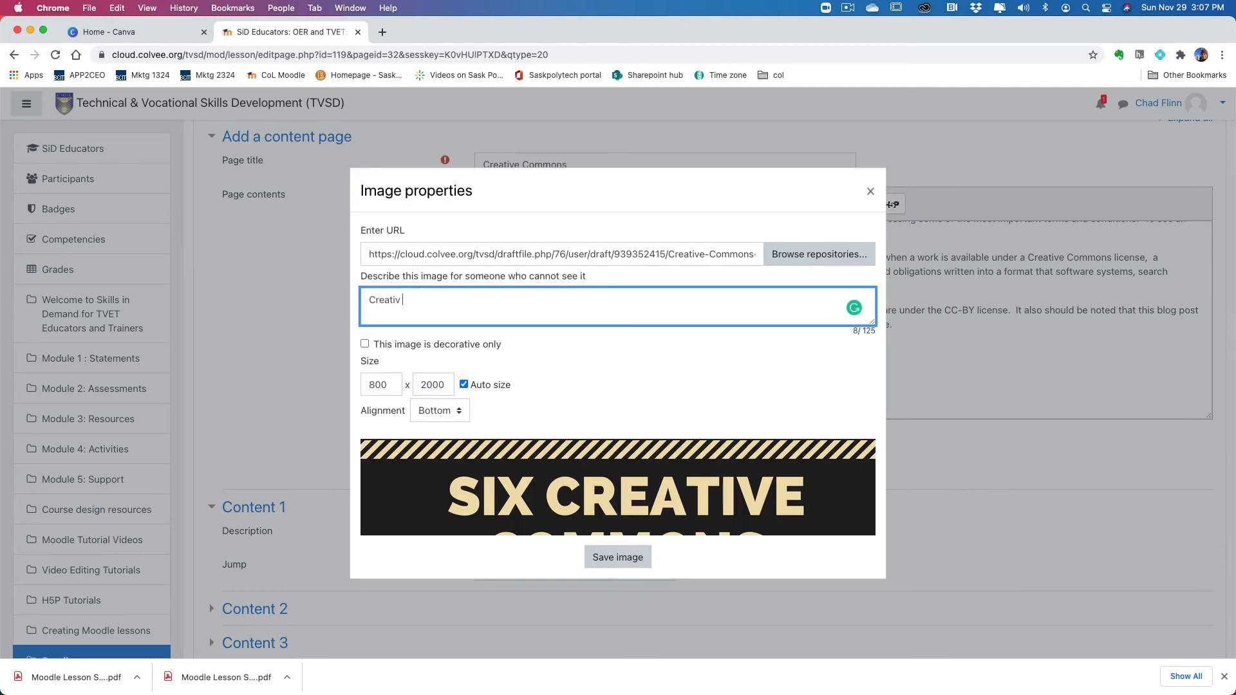
type("Creative commons licenses")
left_click_drag(391, 383, 357, 390)
type("600")
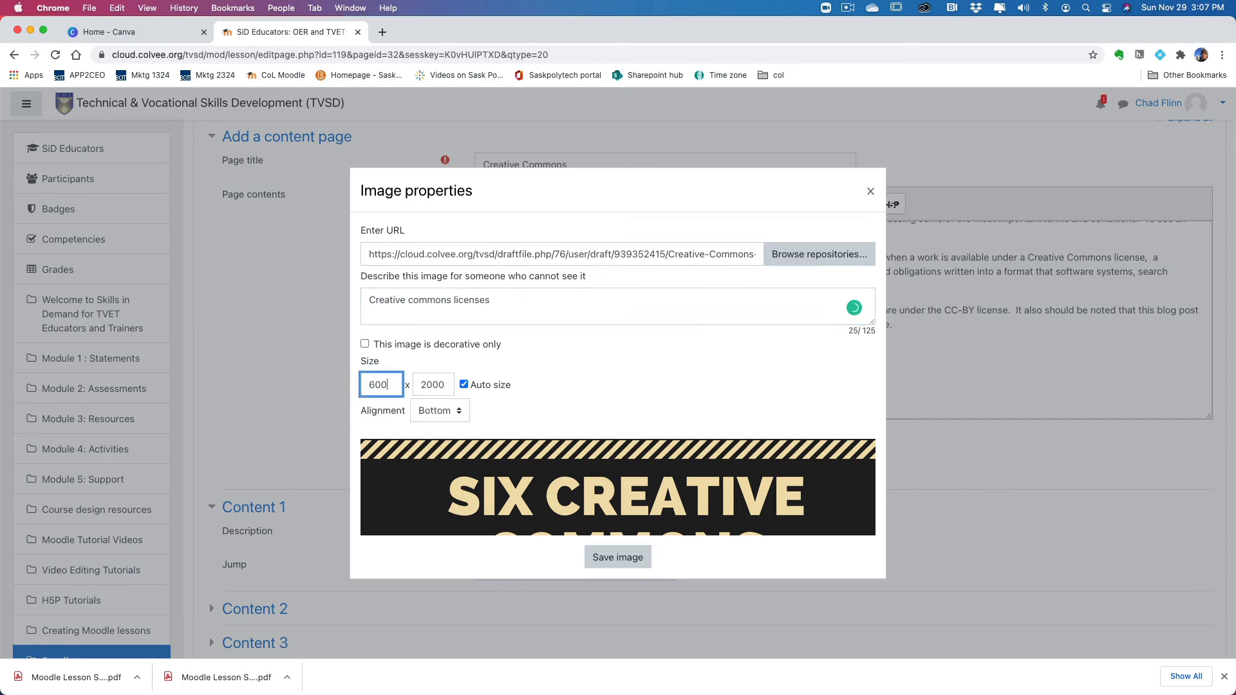
key("Return")
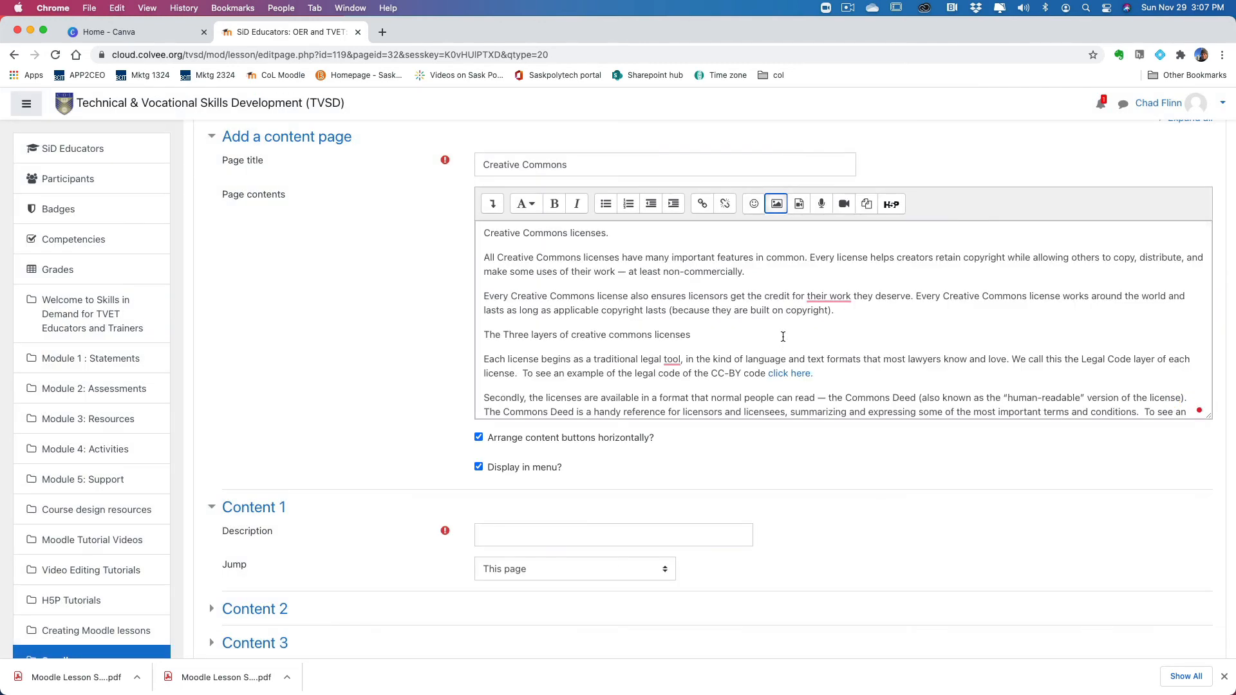
Step: Check the inserted infographic, and give Content 1 the description Next with its jump set to Next page
scroll(801, 370, "down", 5)
scroll(801, 372, "up", 5)
scroll(807, 415, "down", 10)
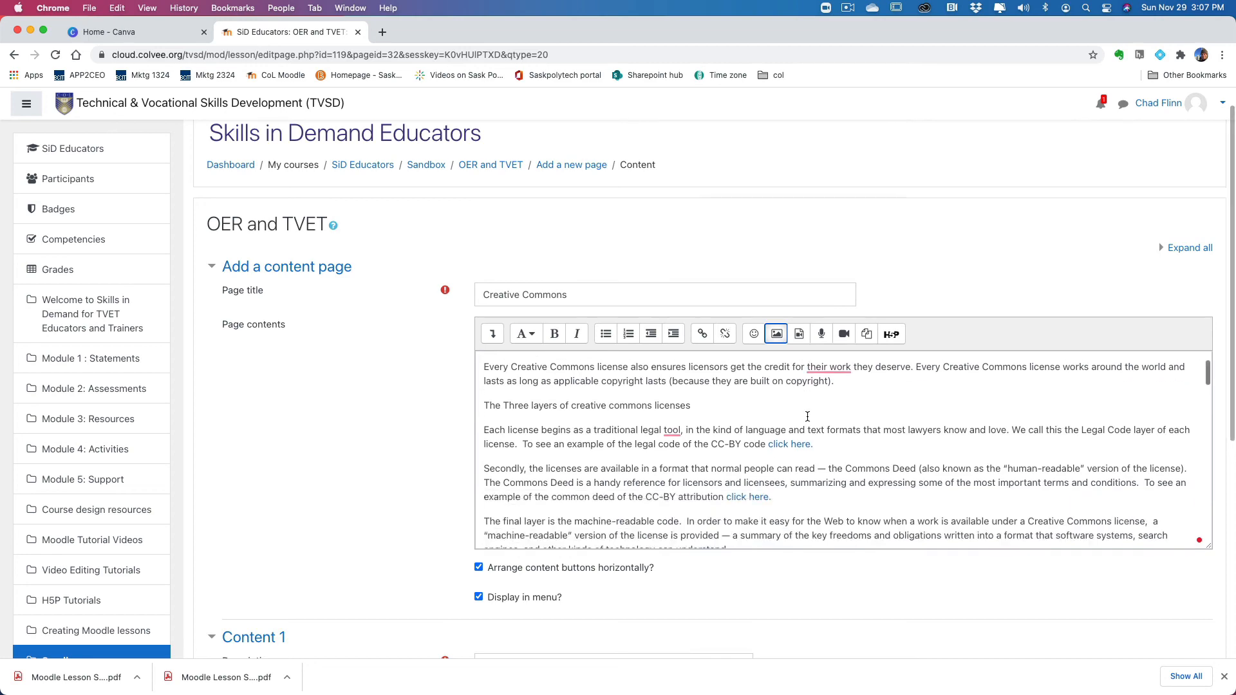
scroll(807, 422, "down", 15)
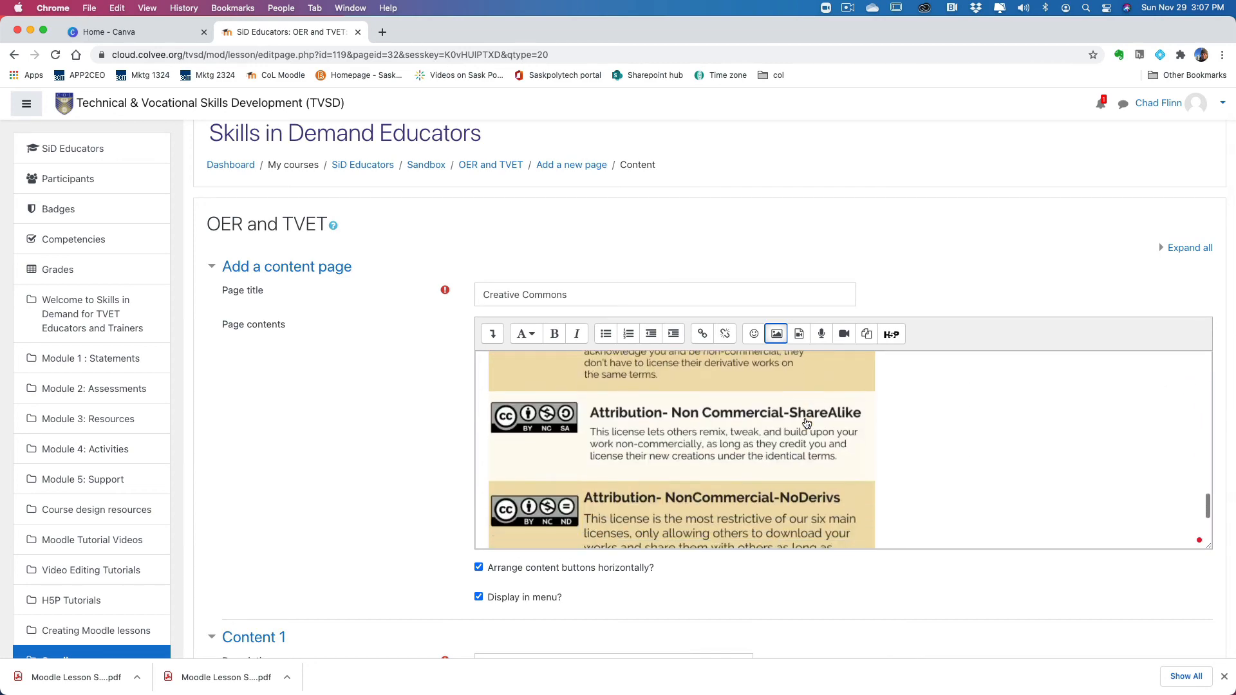
scroll(805, 423, "up", 4)
scroll(805, 412, "up", 15)
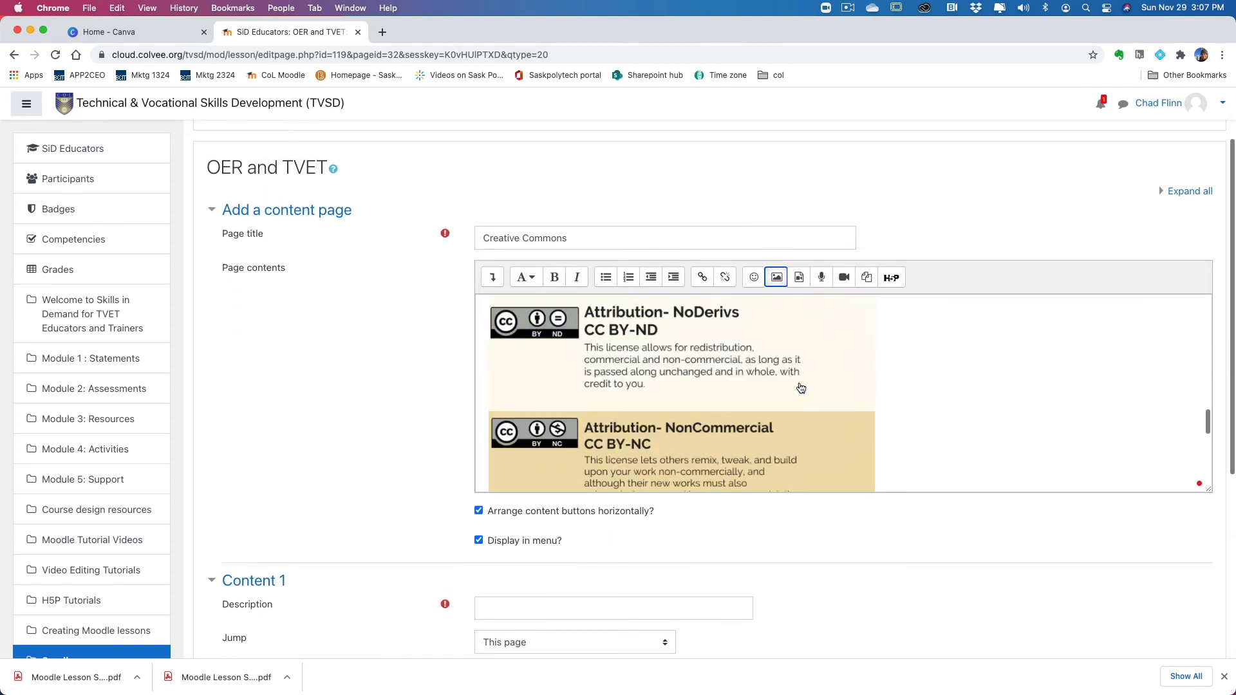
scroll(386, 396, "down", 5)
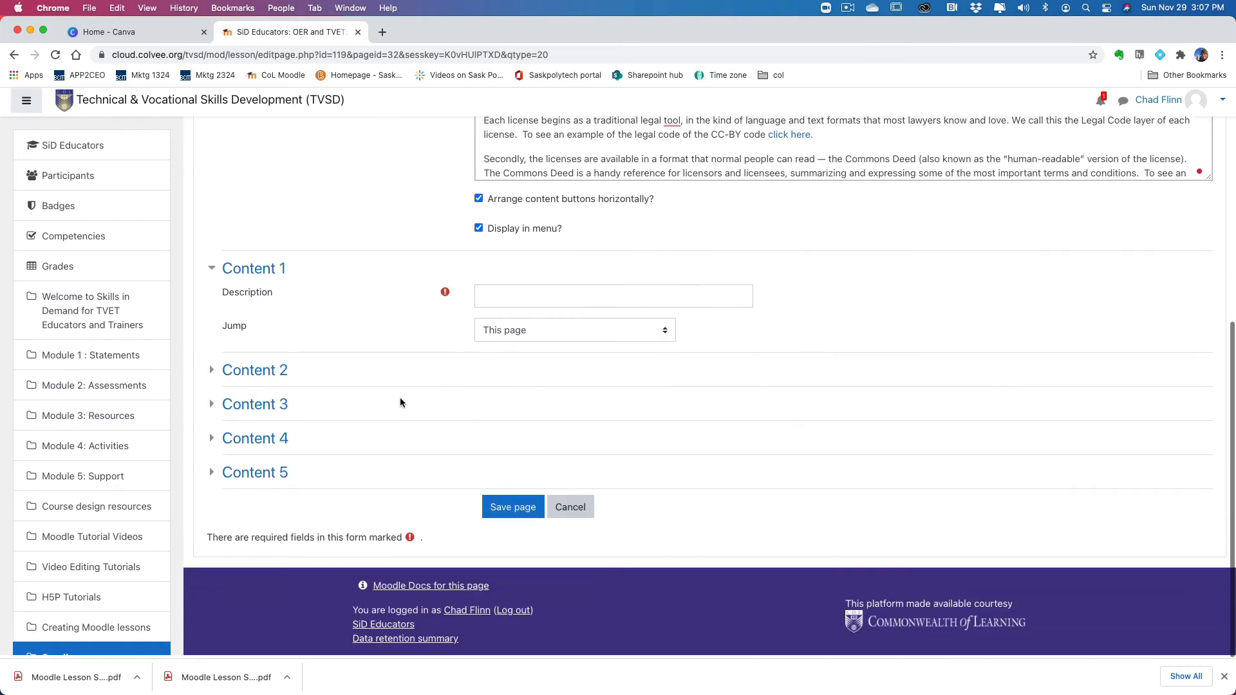
left_click(515, 511)
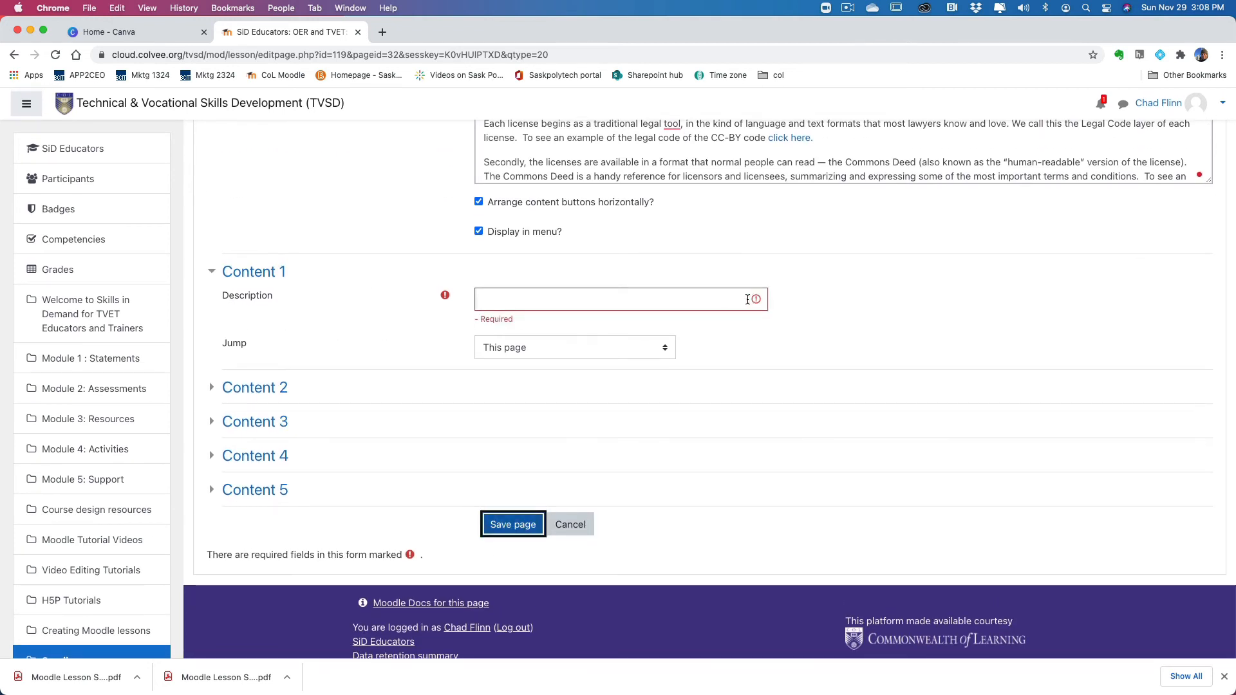
left_click(685, 295)
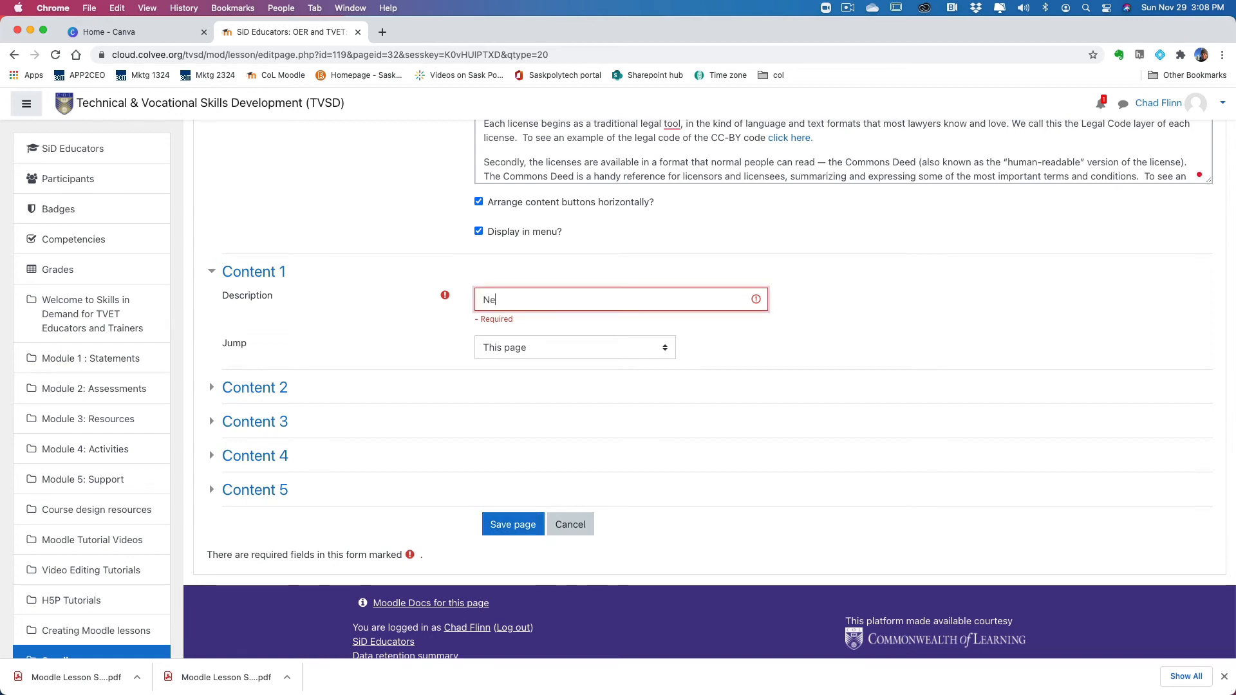
left_click(664, 349)
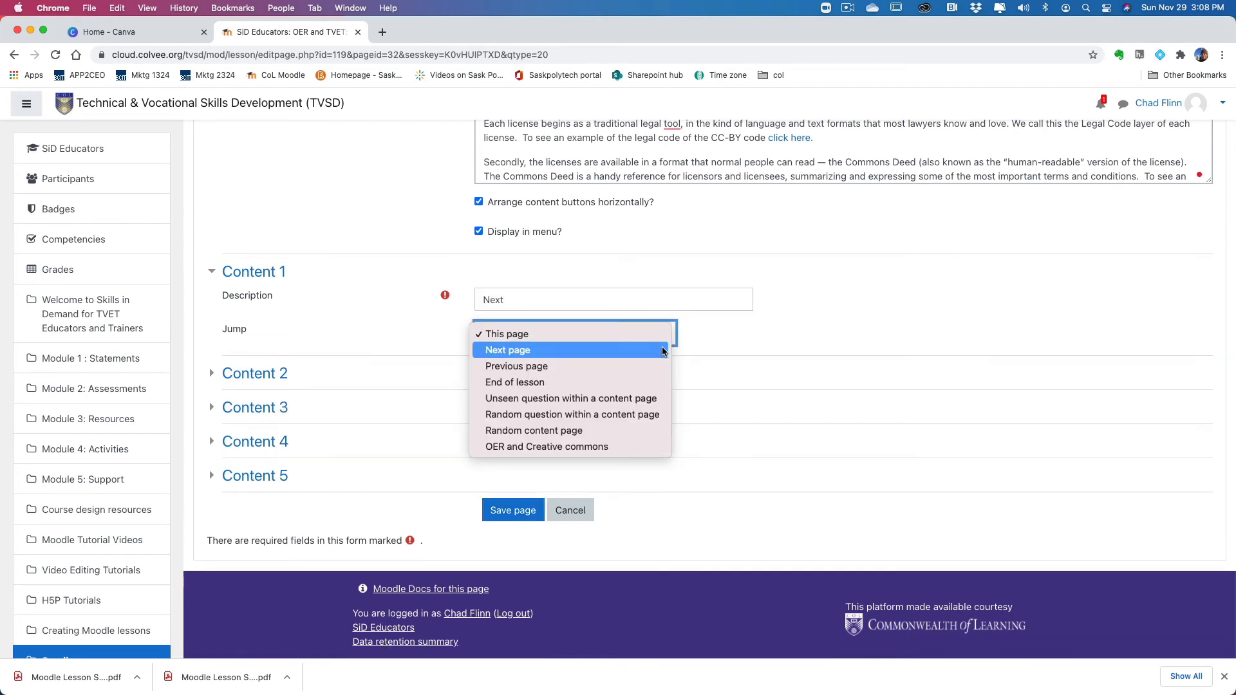
left_click(644, 351)
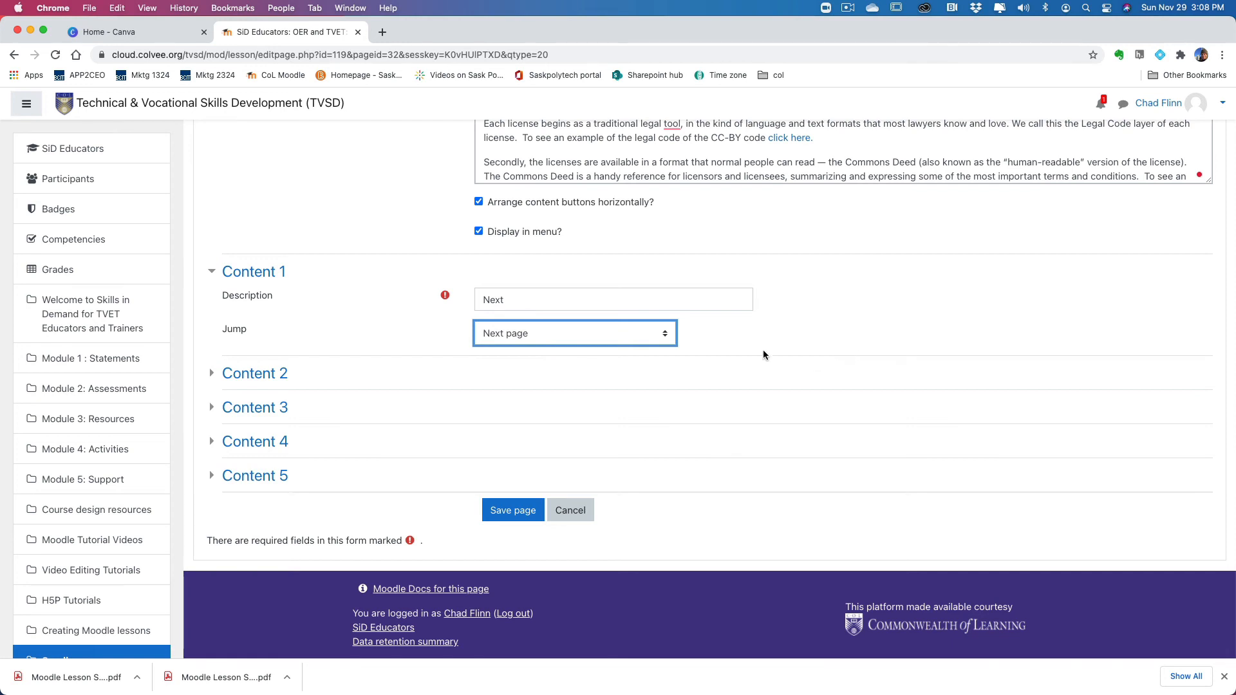
Step: Review the subtopic and knowledge check sequence in the storyboard PDF and minimize its window to return to the lesson page form
scroll(793, 348, "up", 5)
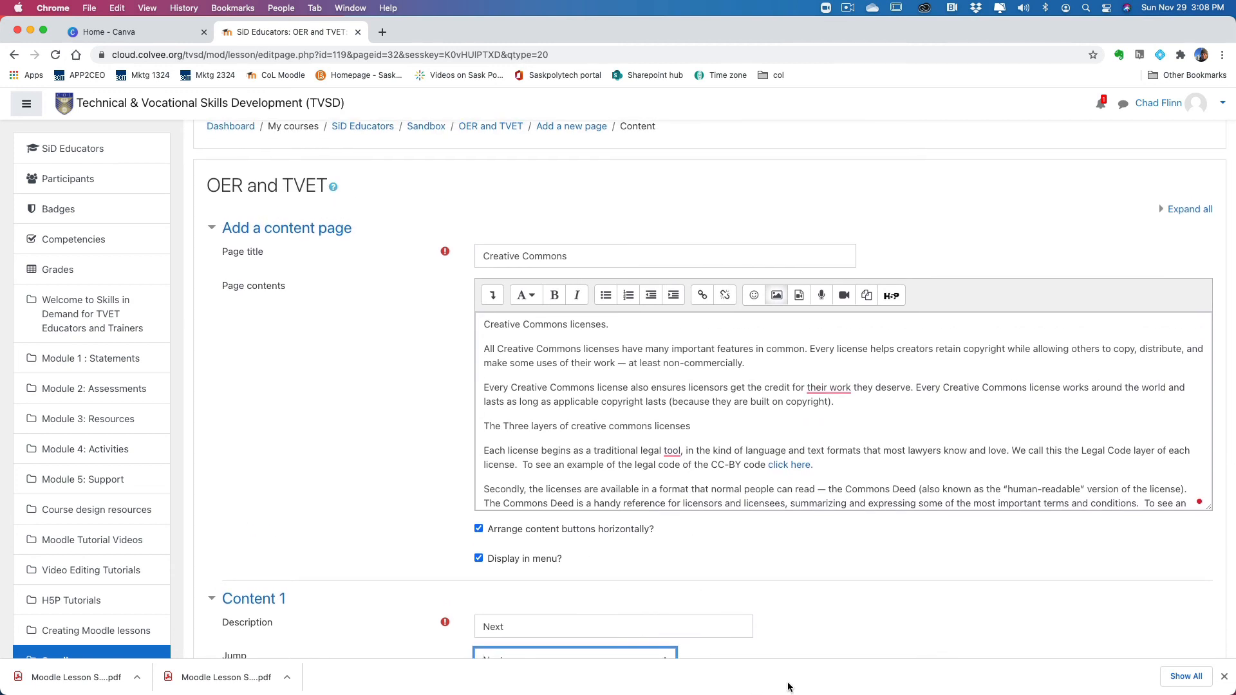
mouse_move(784, 694)
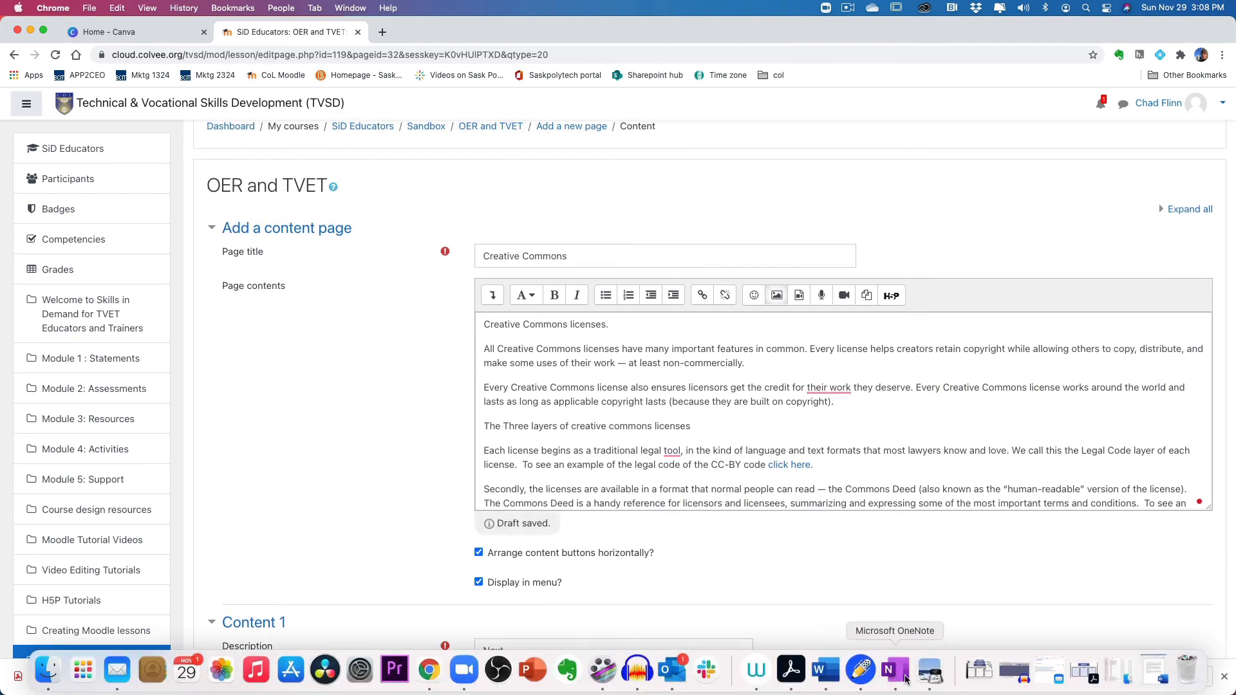
left_click(931, 675)
key("ctrl+Up")
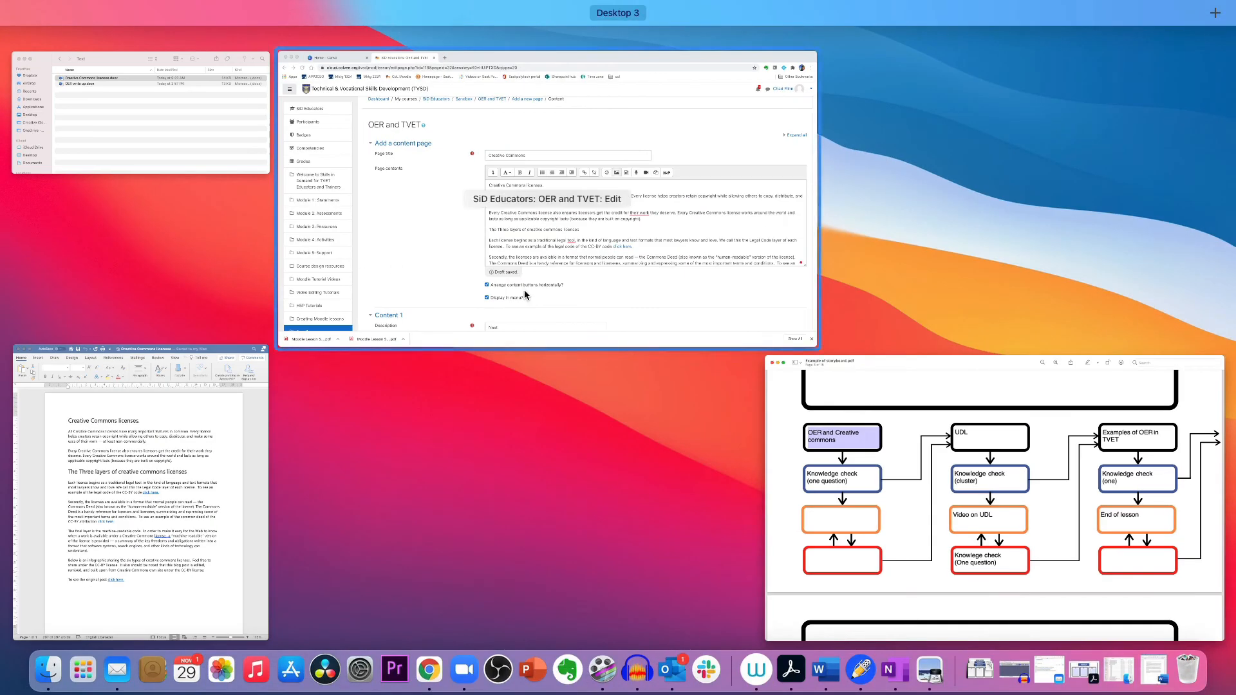
left_click(895, 422)
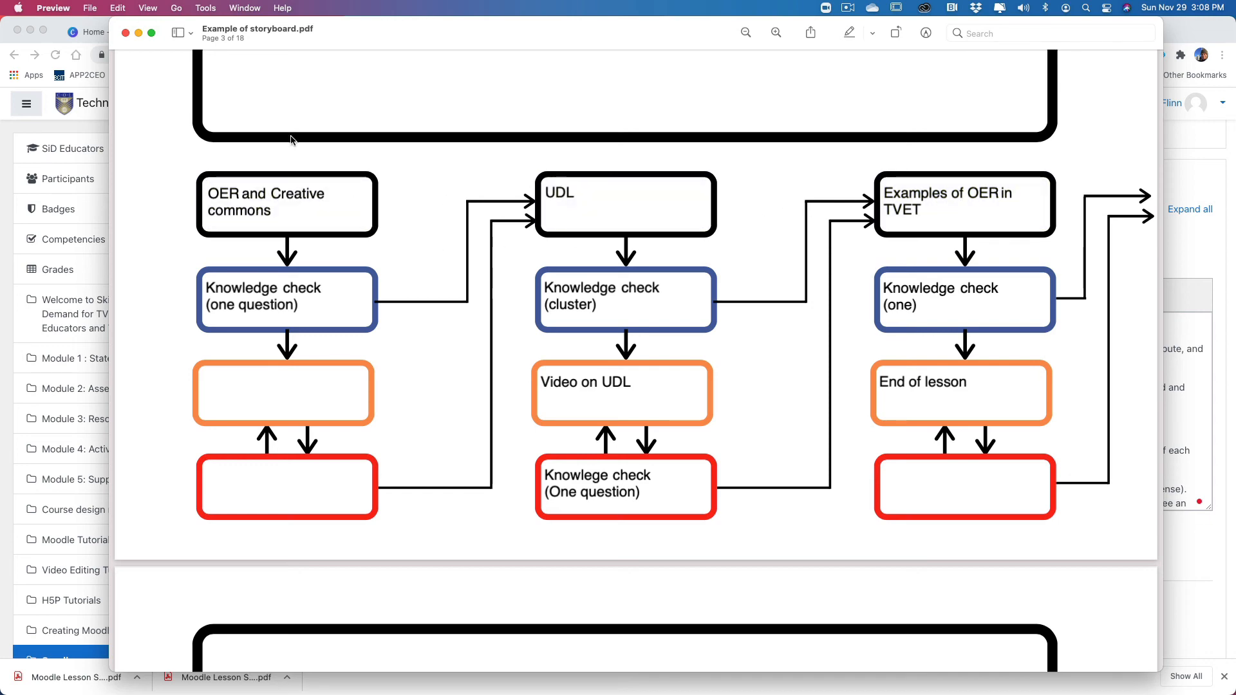
left_click(138, 32)
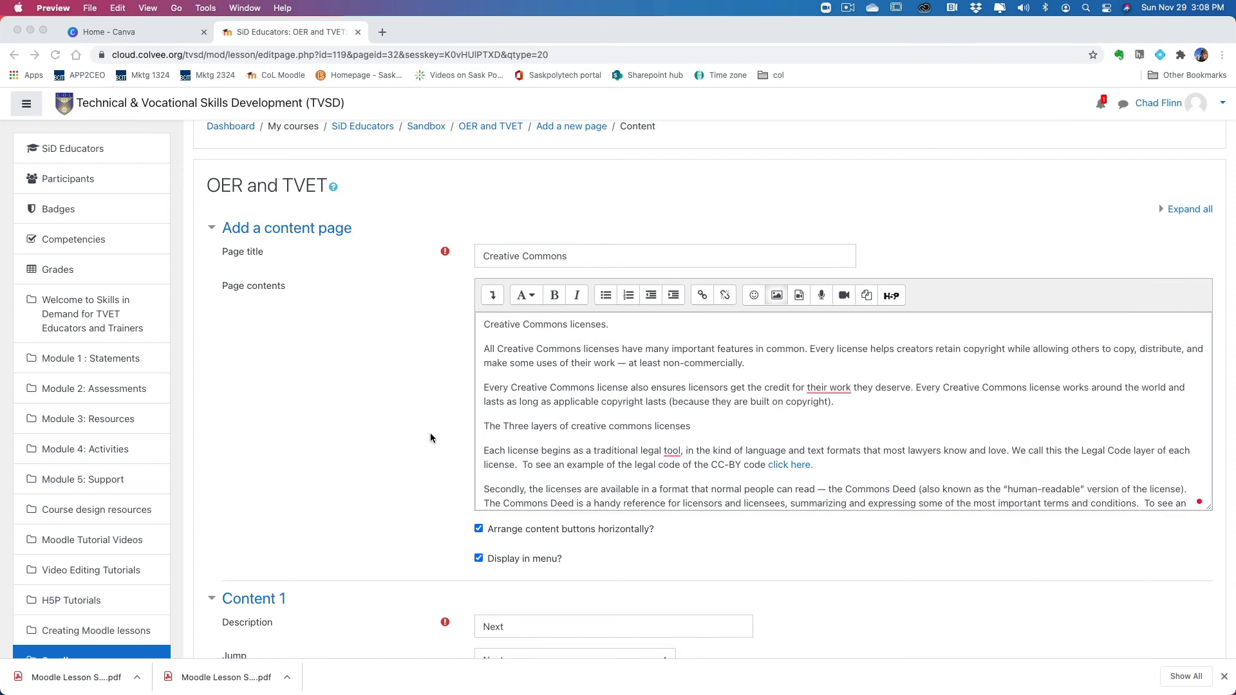
Step: Look over the Creative Commons page form and save the content page to the lesson
scroll(411, 431, "down", 2)
scroll(411, 430, "up", 3)
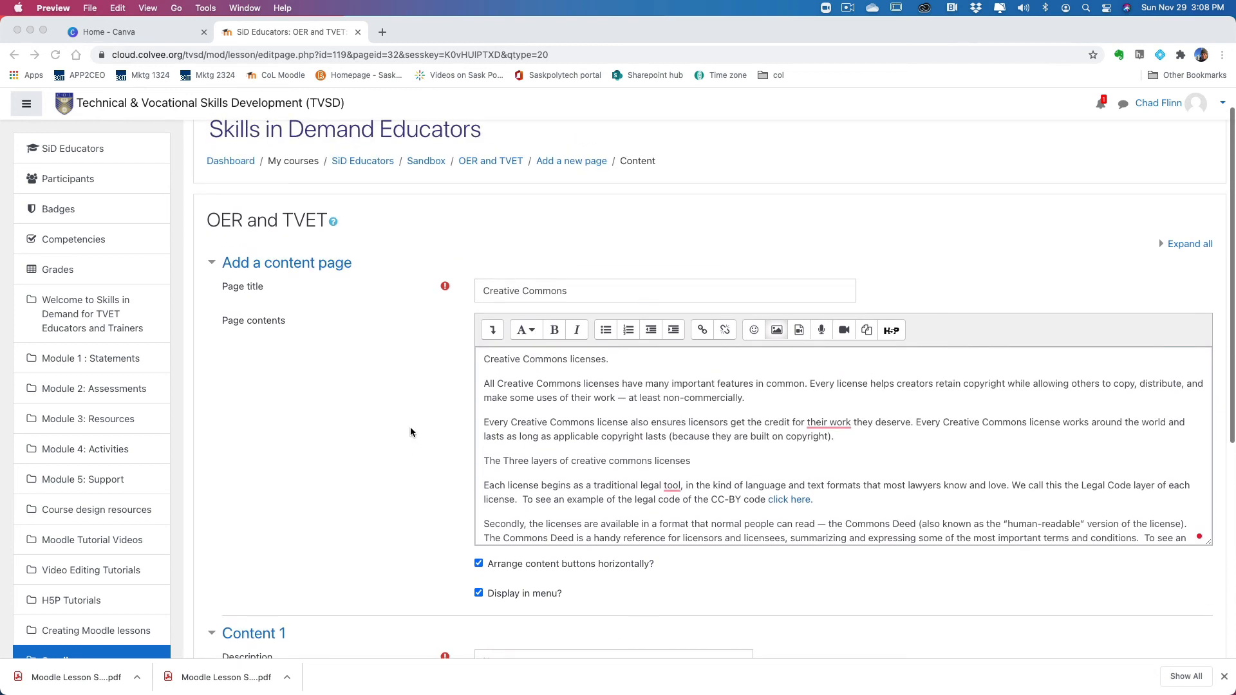
scroll(411, 430, "down", 5)
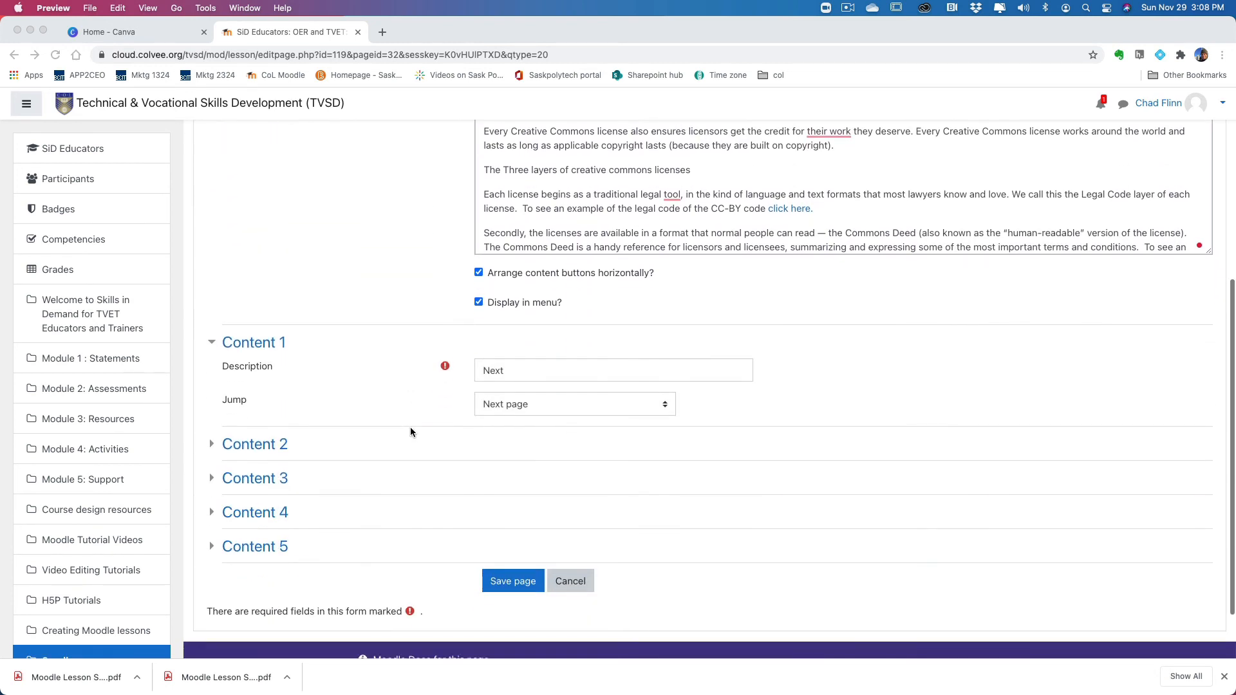
scroll(410, 427, "down", 2)
left_click(517, 512)
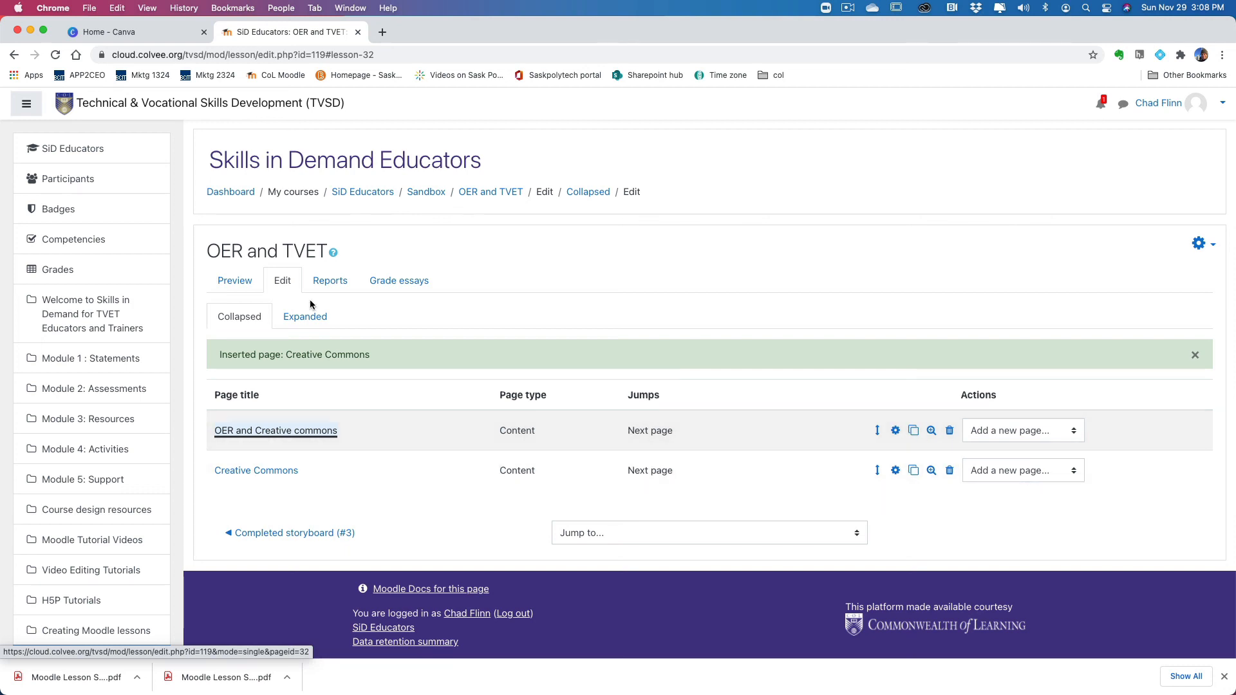
Step: Preview the lesson from the OER and Creative commons page through Creative Commons to its end, and return to editing the lesson
left_click(237, 281)
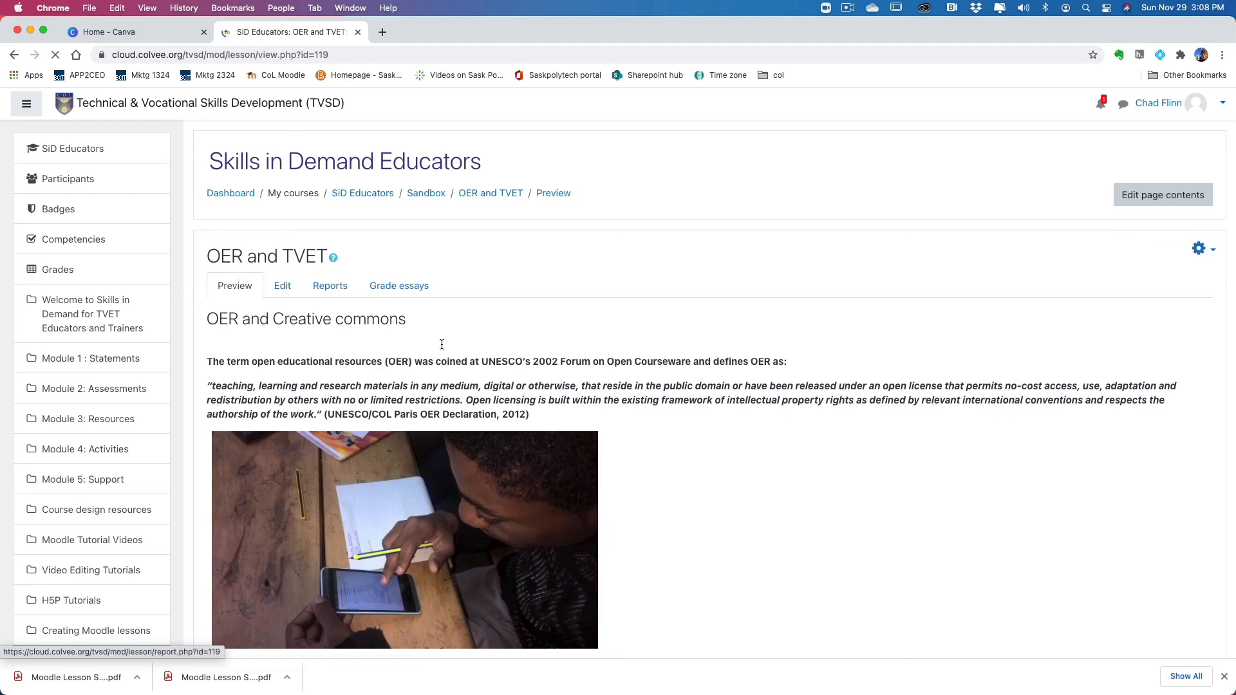
scroll(591, 410, "down", 5)
scroll(590, 410, "down", 8)
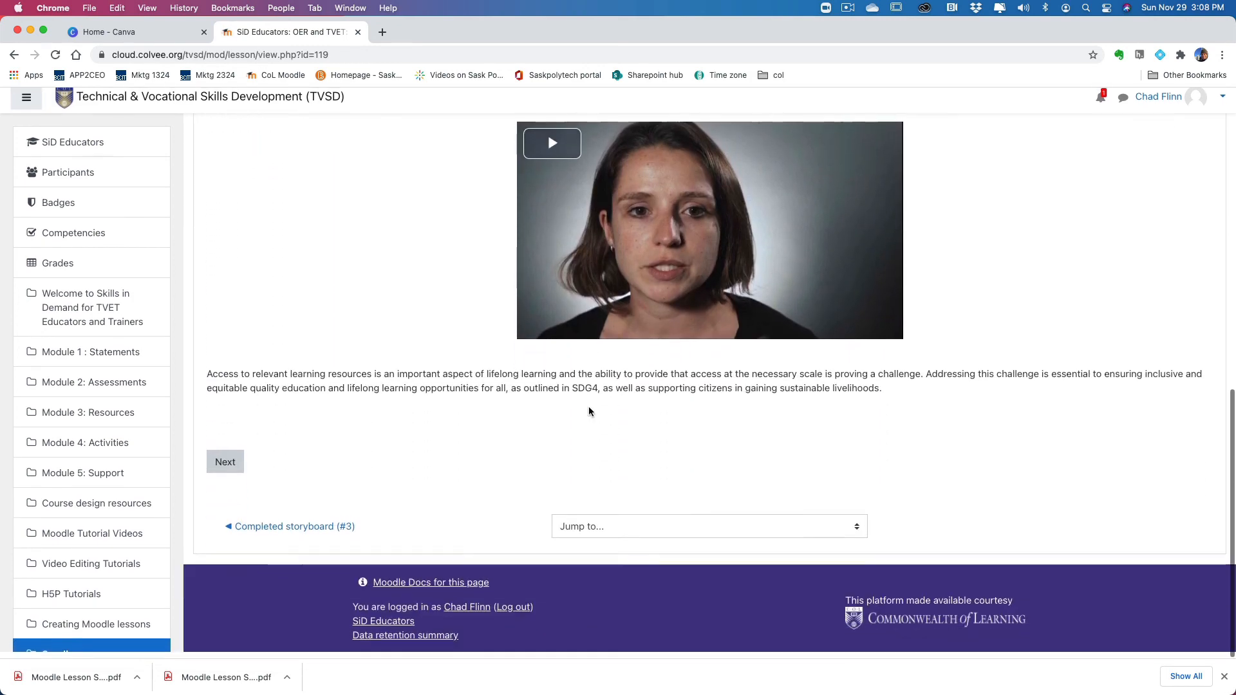
left_click(226, 470)
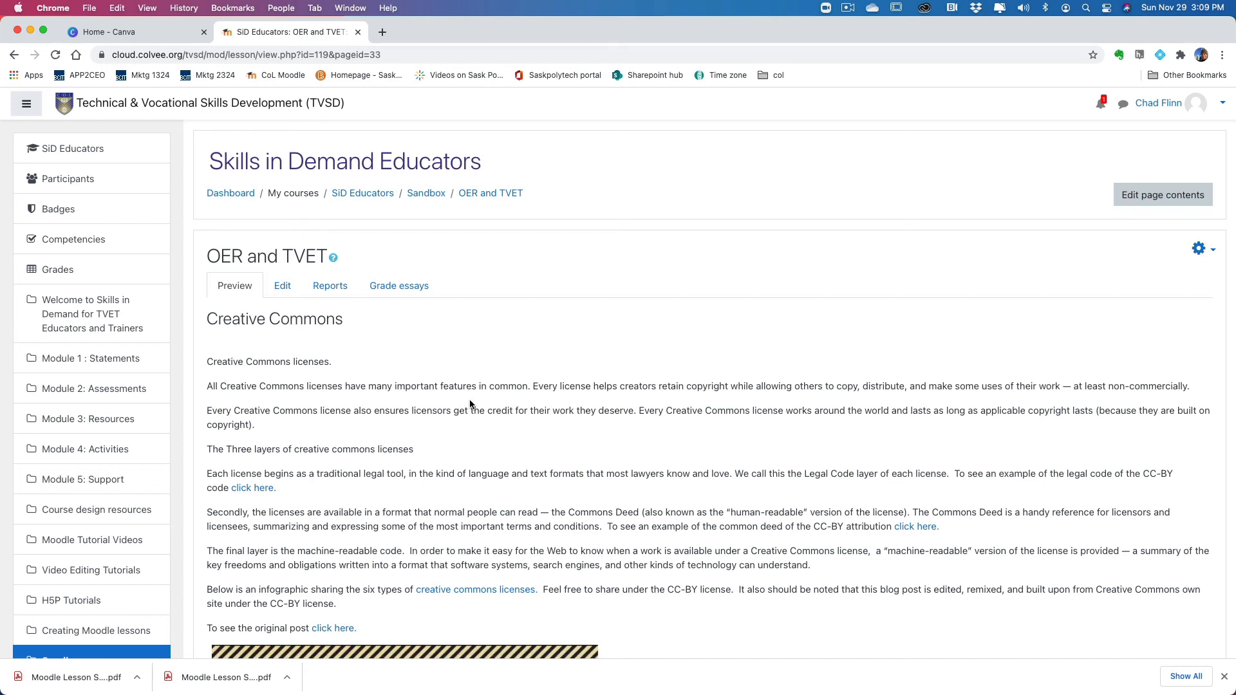
scroll(470, 404, "down", 20)
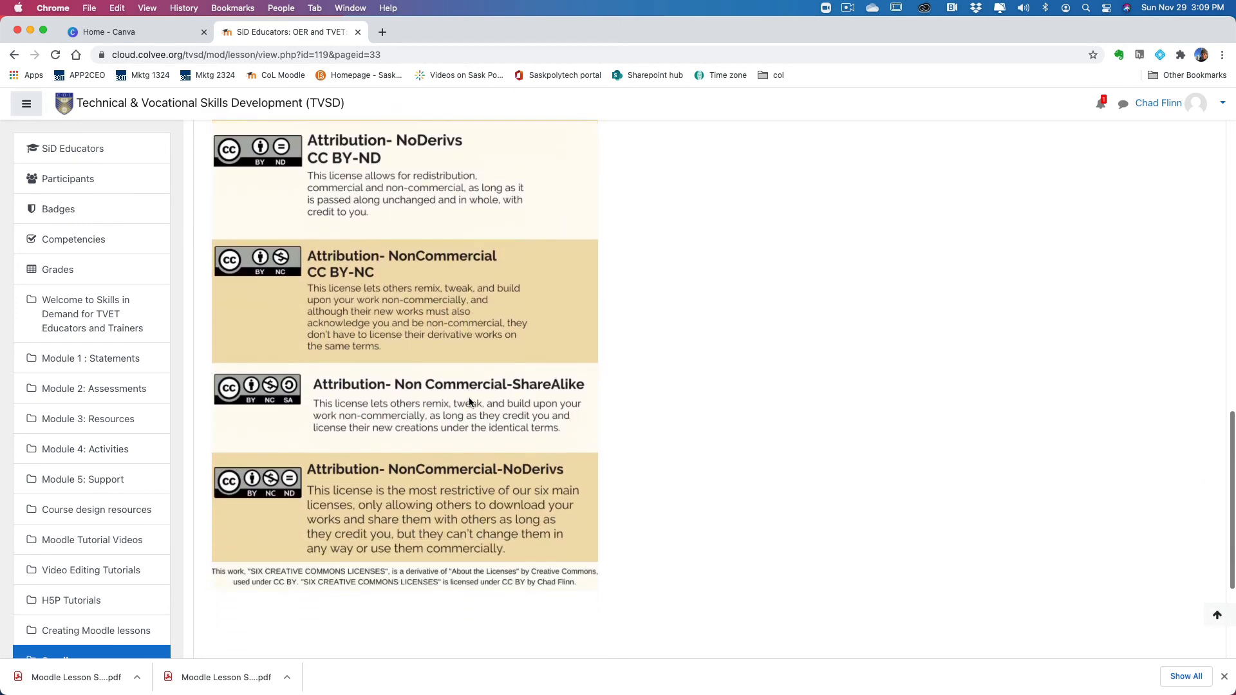
scroll(469, 397, "down", 5)
left_click(227, 469)
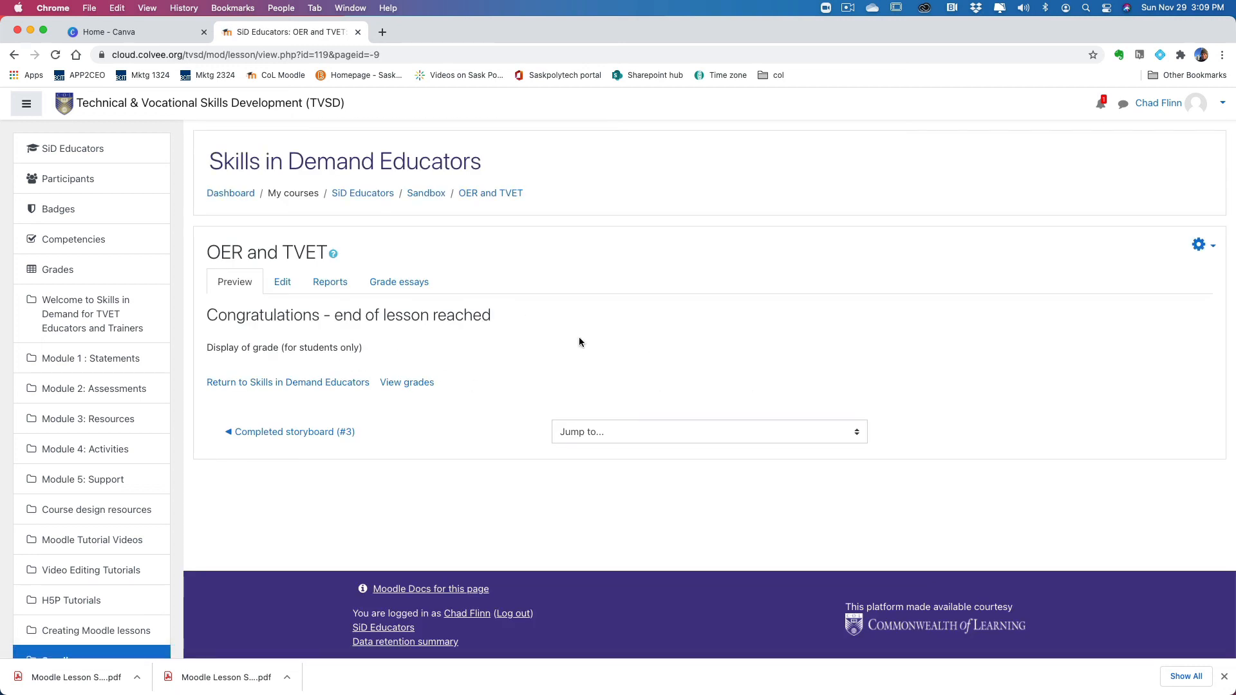
left_click(286, 286)
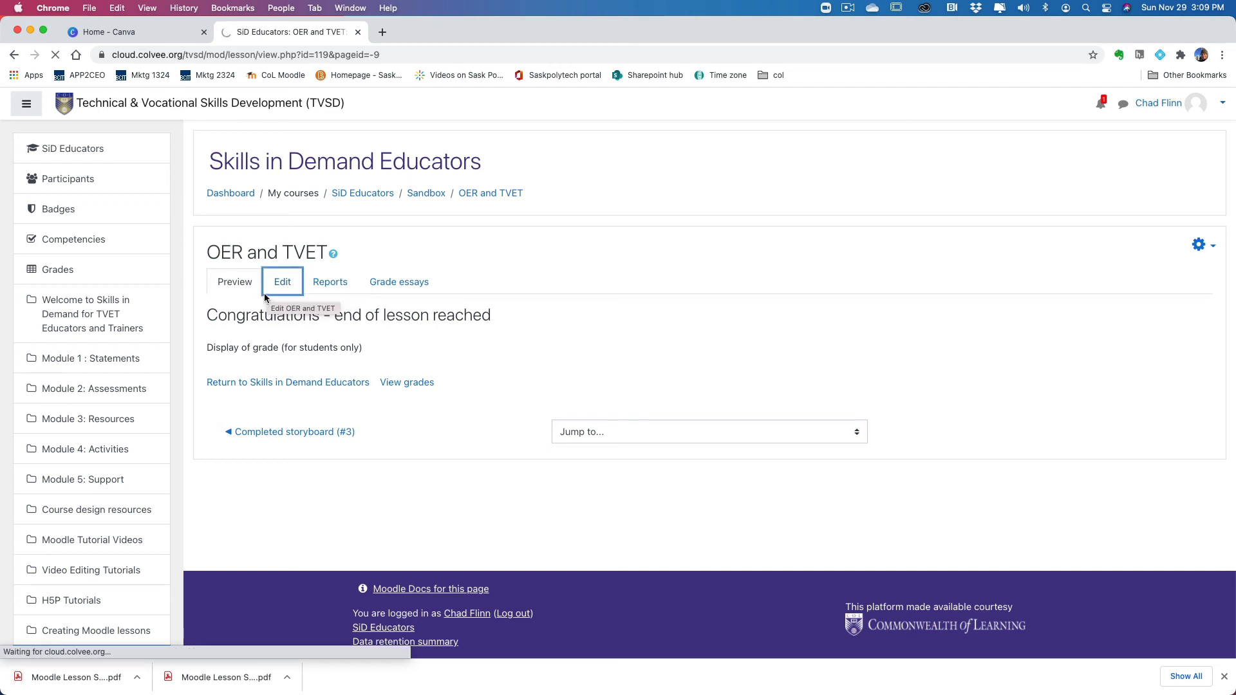